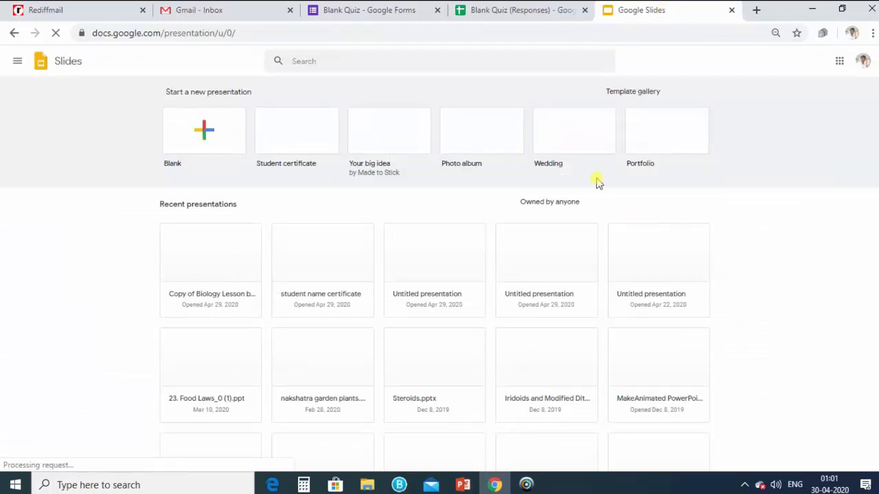
- From the Blank Quiz responses spreadsheet, find the Autocrat add-on in the G Suite Marketplace and open its page
{"action": "left_click", "coordinate": [526, 10]}
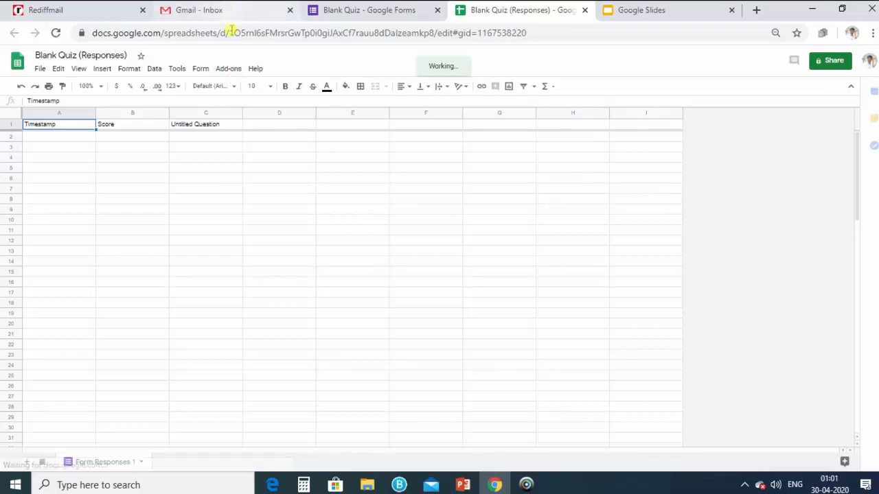
{"action": "left_click", "coordinate": [225, 70]}
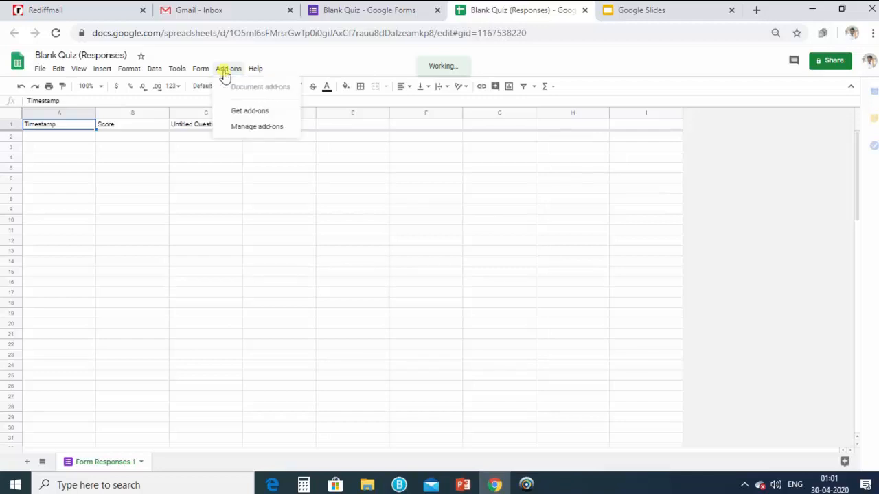
{"action": "left_click", "coordinate": [244, 137]}
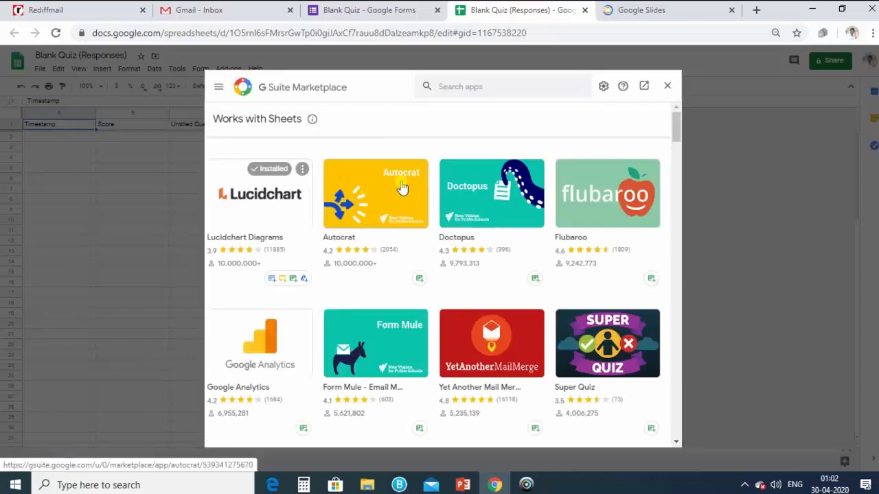
{"action": "left_click", "coordinate": [447, 85]}
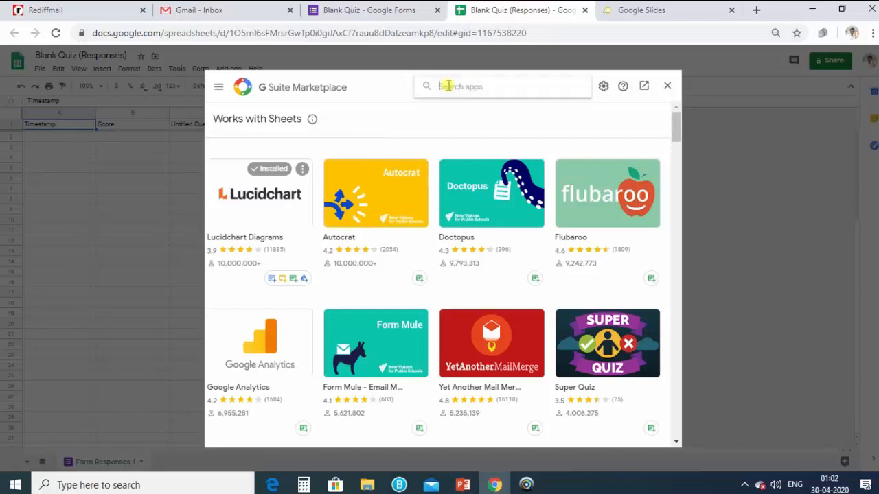
{"action": "type", "text": "autoc"}
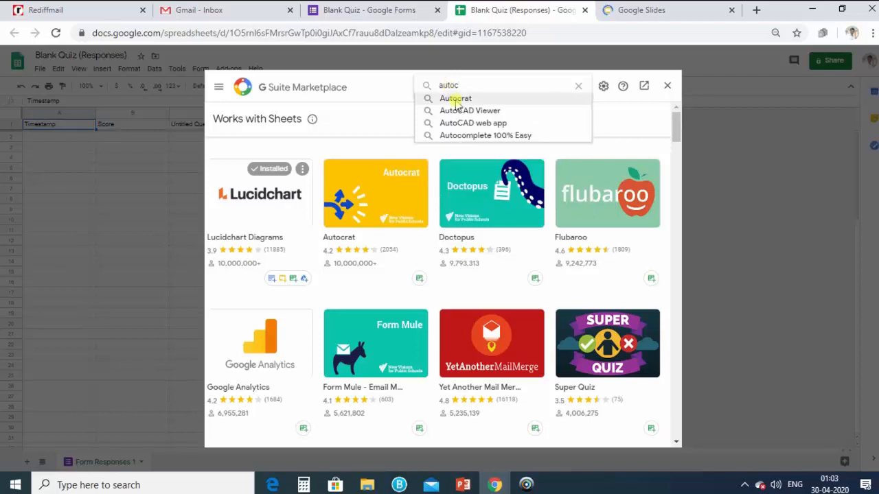
{"action": "left_click", "coordinate": [376, 144]}
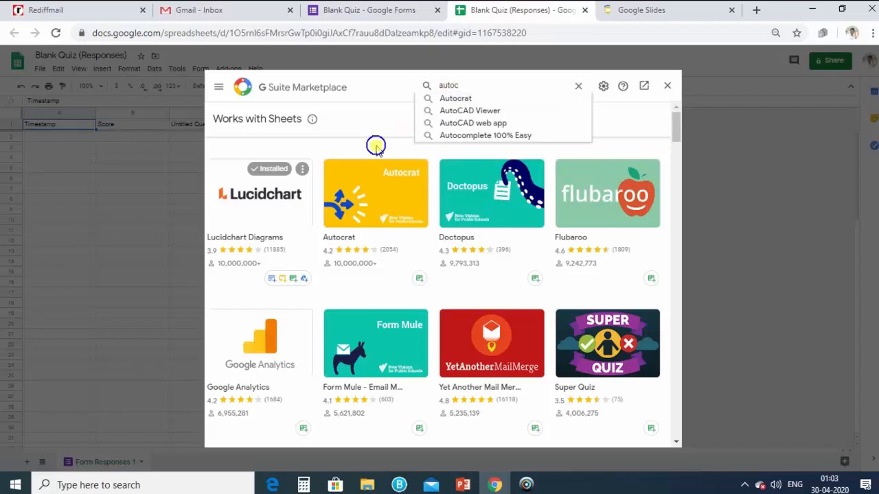
{"action": "left_click", "coordinate": [383, 205]}
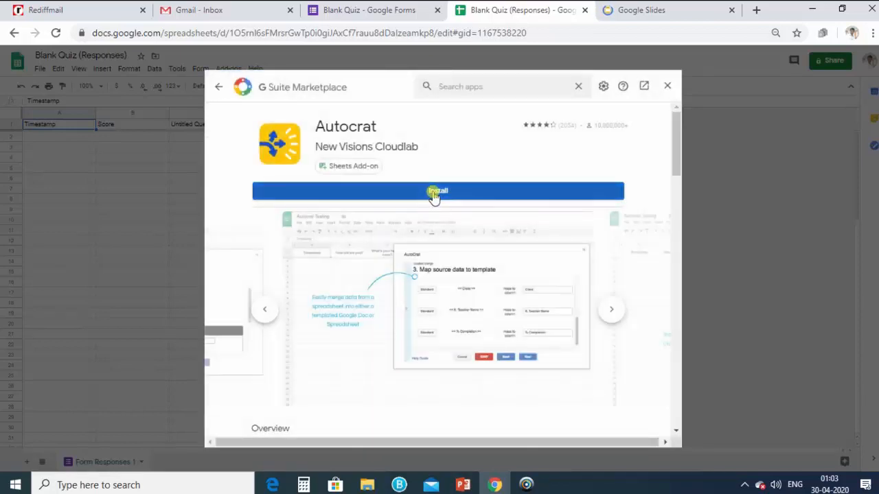
- Install Autocrat using the existing Google account, allow its requested permissions, and close the marketplace
{"action": "left_click", "coordinate": [434, 192]}
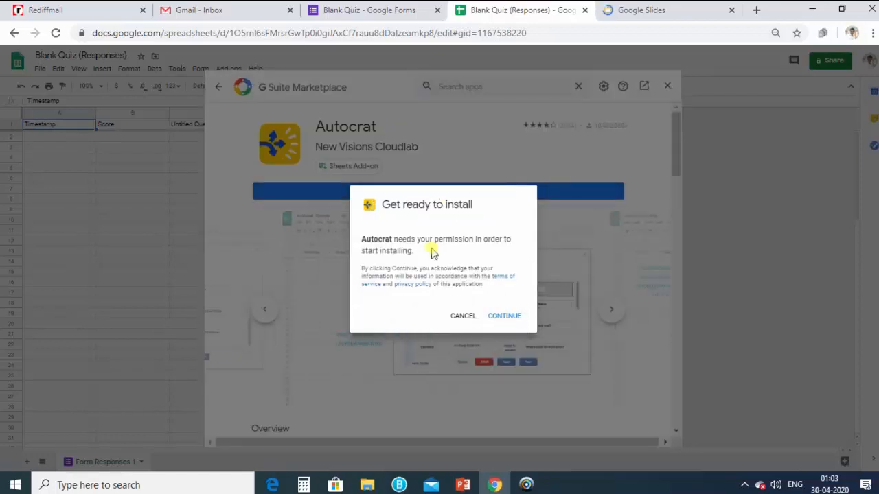
{"action": "left_click", "coordinate": [504, 317]}
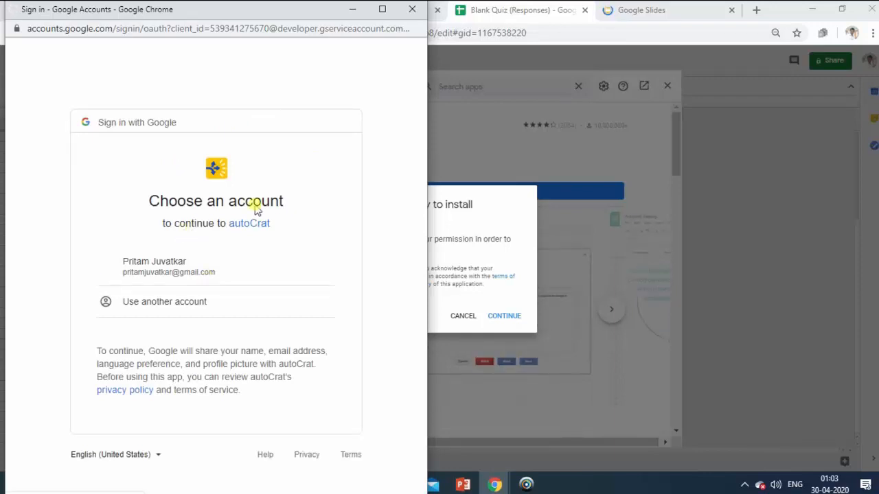
{"action": "left_click", "coordinate": [143, 273]}
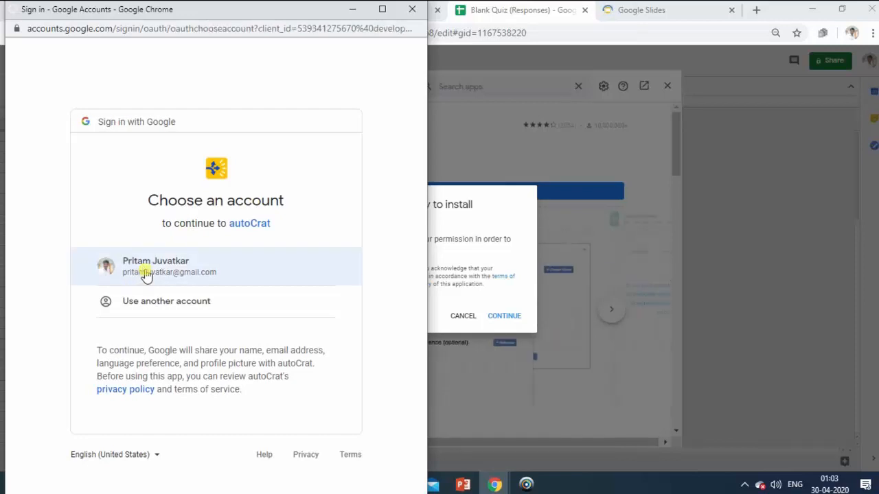
{"action": "left_click", "coordinate": [145, 273]}
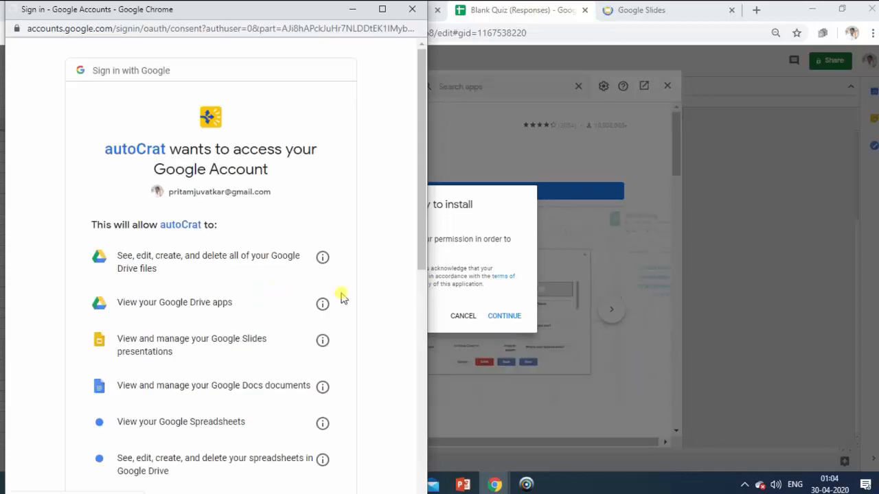
{"action": "scroll", "coordinate": [342, 297], "scroll_direction": "down", "scroll_amount": 7}
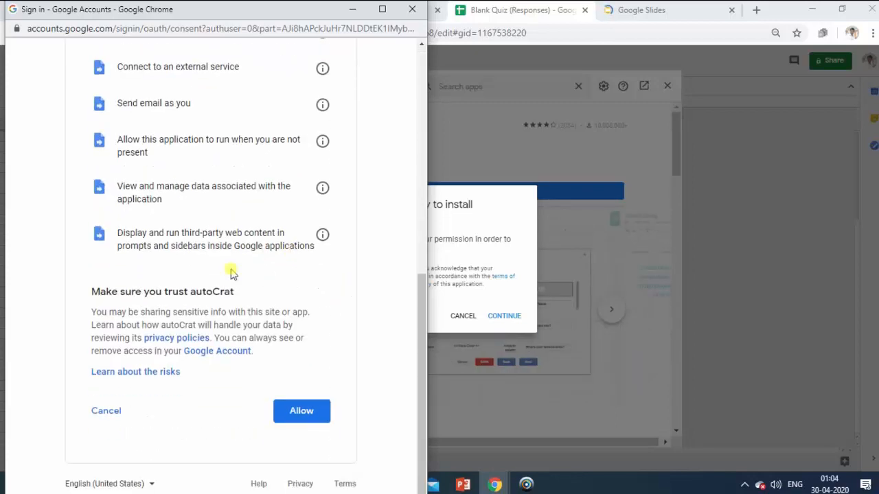
{"action": "left_click", "coordinate": [295, 416]}
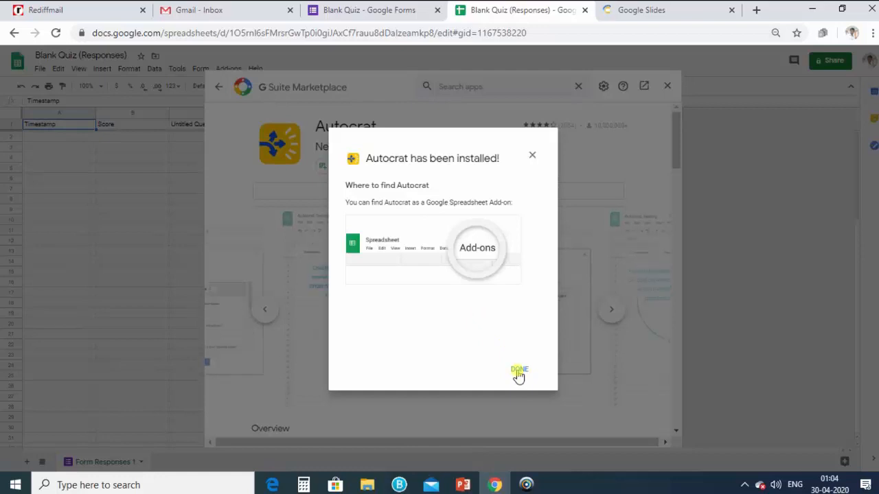
{"action": "left_click", "coordinate": [519, 373]}
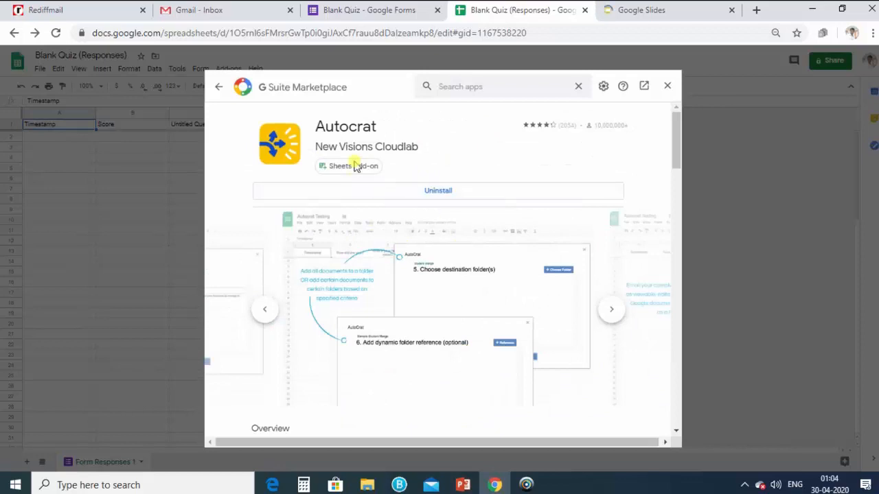
{"action": "left_click", "coordinate": [667, 86]}
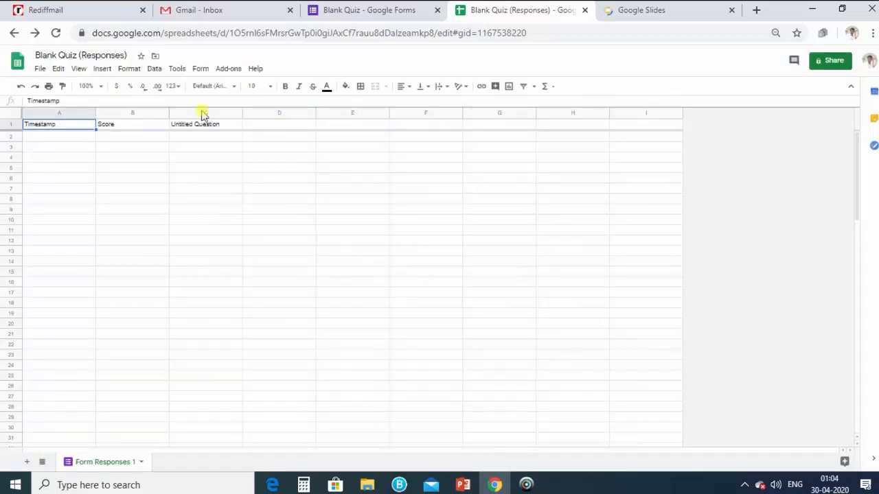
- Check the commands Autocrat offers among the spreadsheet's add-ons and close the responses spreadsheet
{"action": "left_click", "coordinate": [223, 71]}
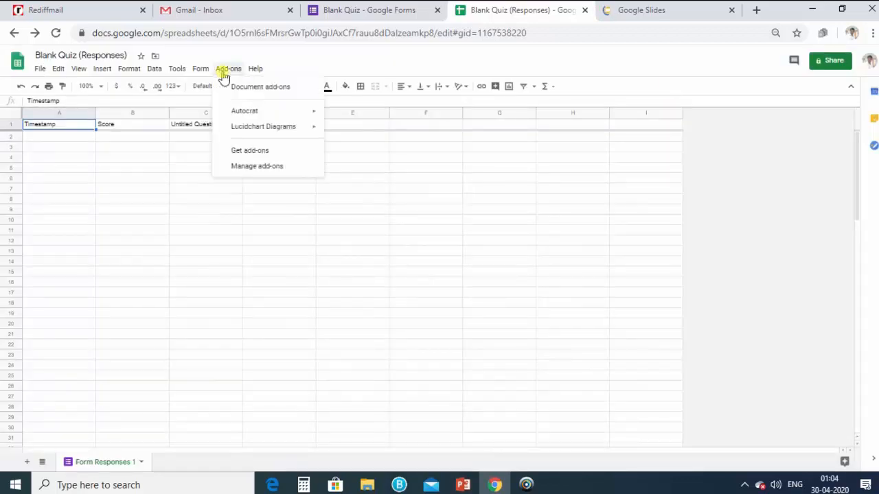
{"action": "mouse_move", "coordinate": [226, 114]}
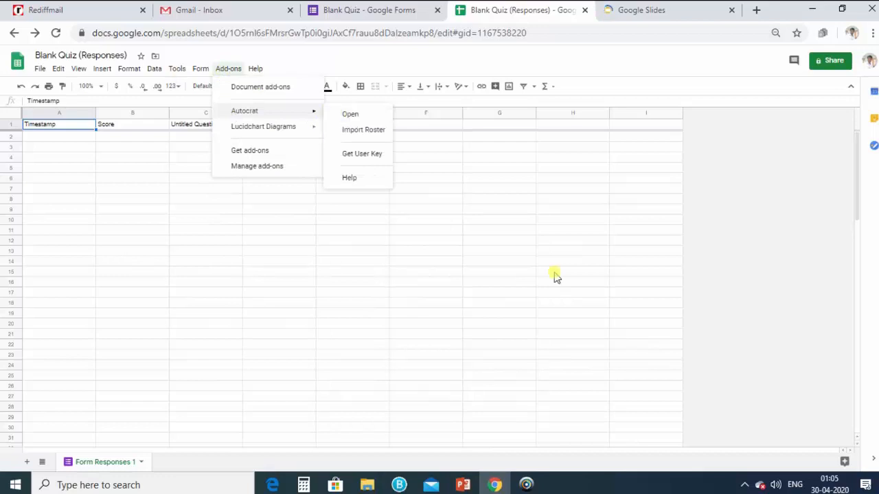
{"action": "key", "text": "ctrl+w"}
- Go from the Blank Quiz form to the Google Forms home page and create a new blank form
{"action": "left_click", "coordinate": [359, 10]}
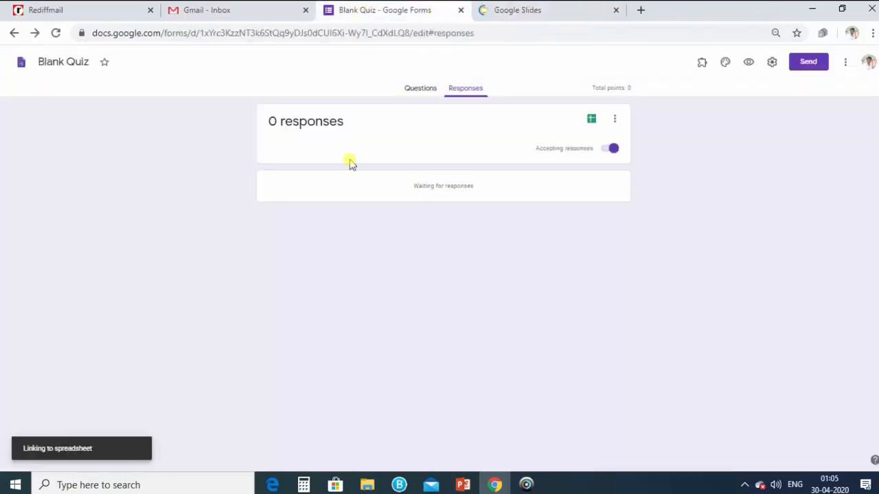
{"action": "left_click", "coordinate": [22, 63]}
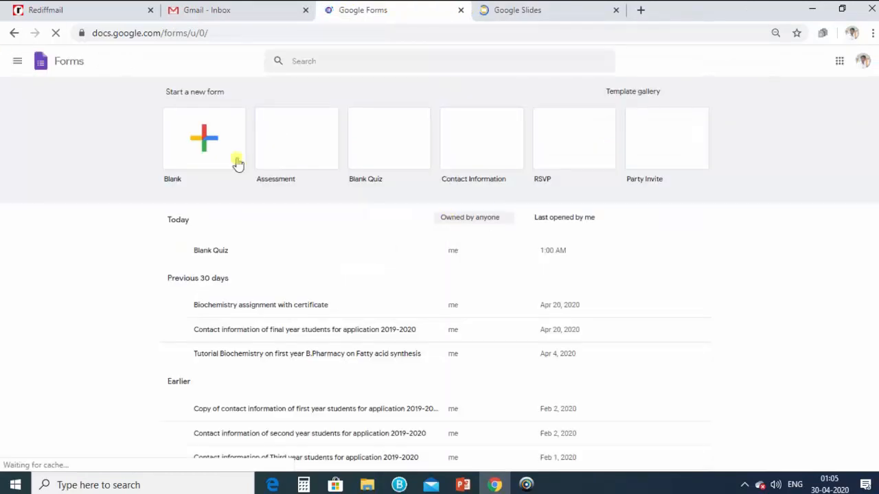
{"action": "left_click", "coordinate": [199, 149]}
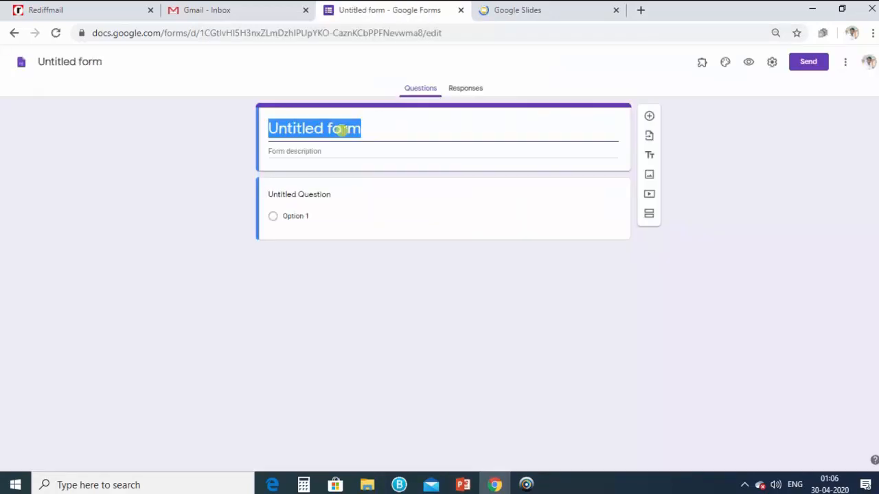
- Title the form "Feed Back form For Seminar conducted on 28/04/2020", correcting the misspelled "Semianr"
{"action": "type", "text": "Feed"}
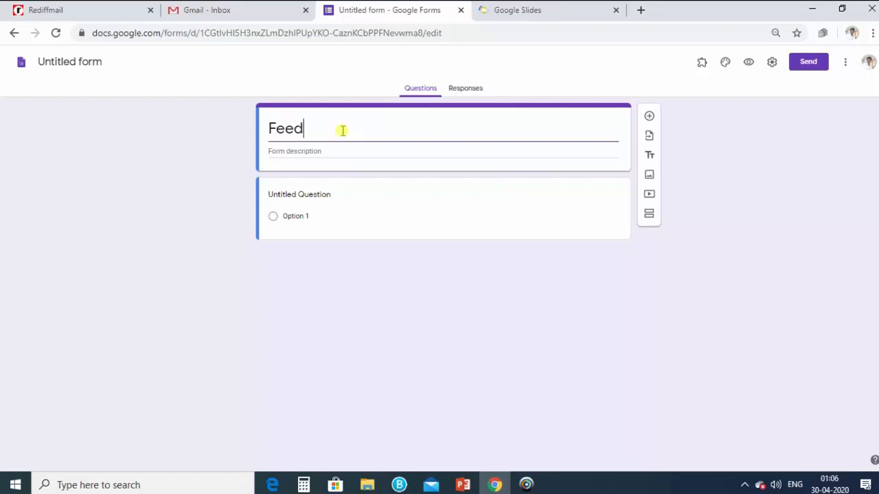
{"action": "type", "text": " Backform For "}
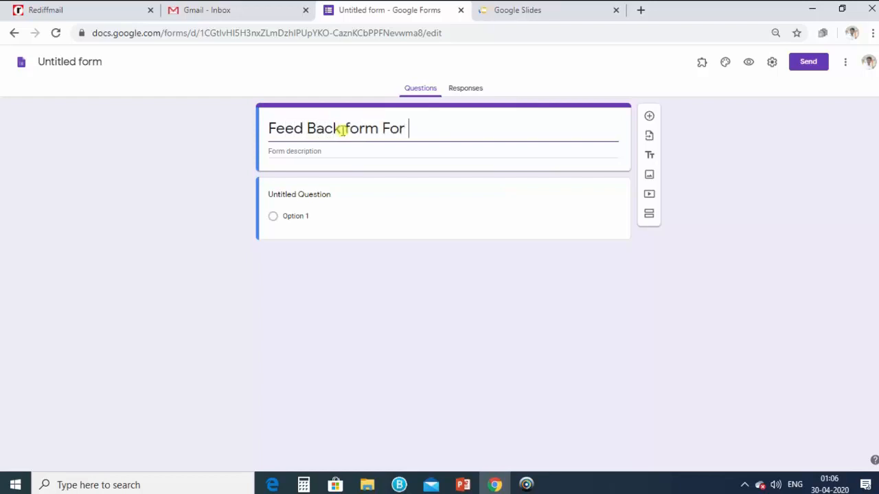
{"action": "type", "text": "Semianr condu"}
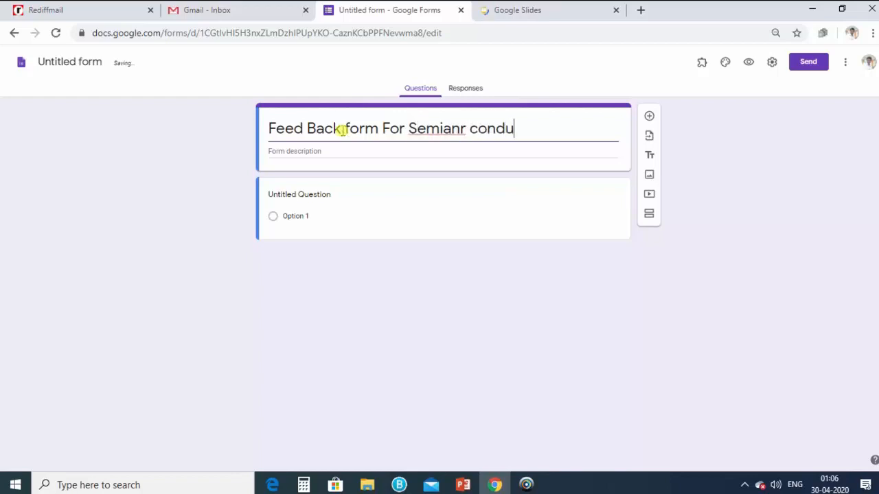
{"action": "type", "text": "cted on"}
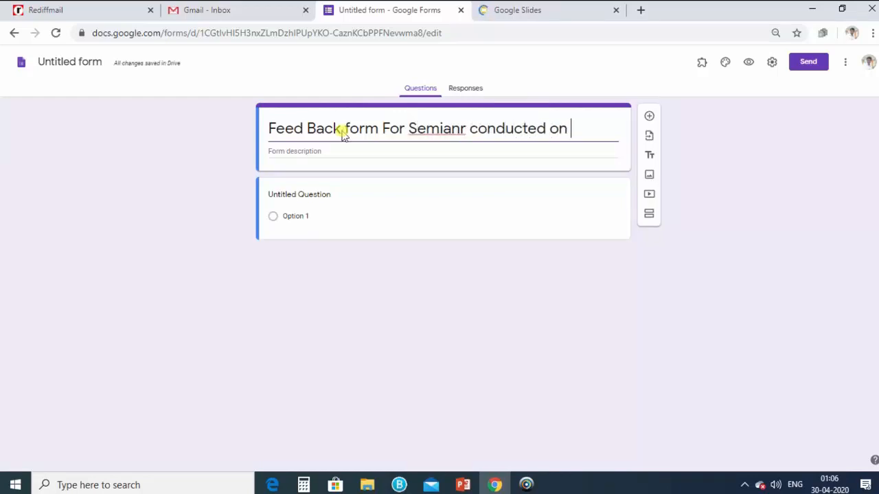
{"action": "left_click", "coordinate": [342, 129]}
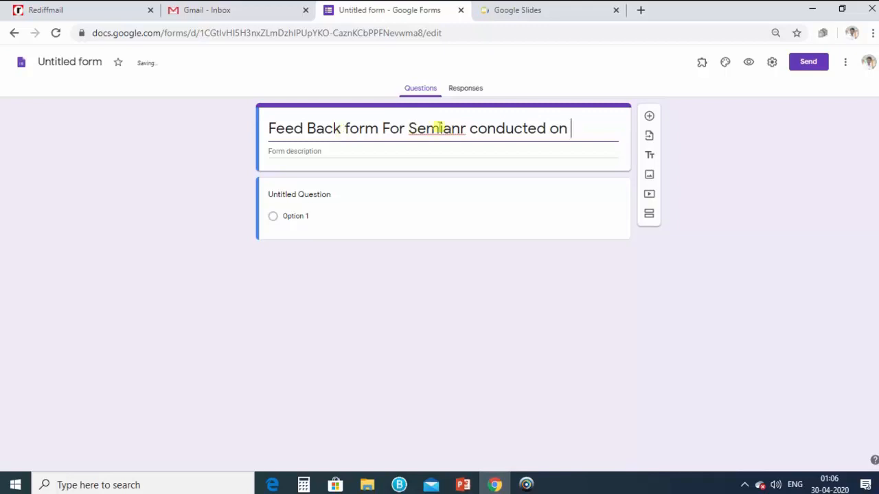
{"action": "right_click", "coordinate": [440, 127]}
{"action": "left_click", "coordinate": [455, 140]}
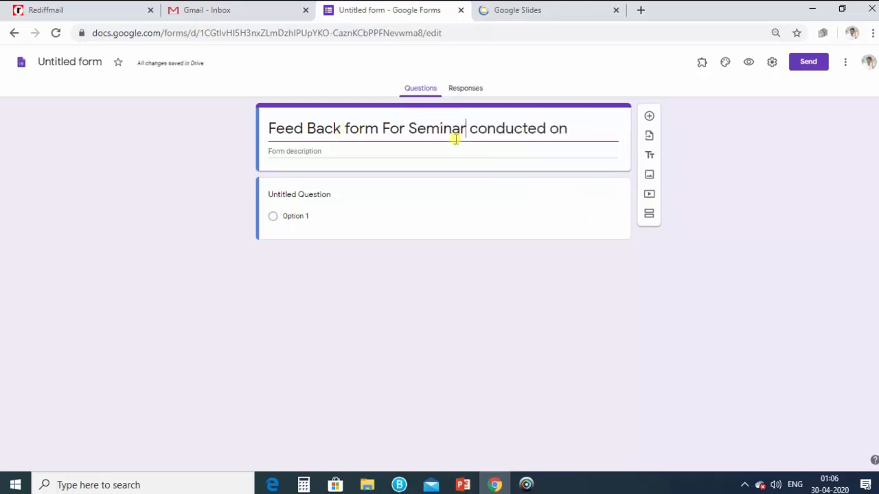
{"action": "left_click", "coordinate": [590, 129]}
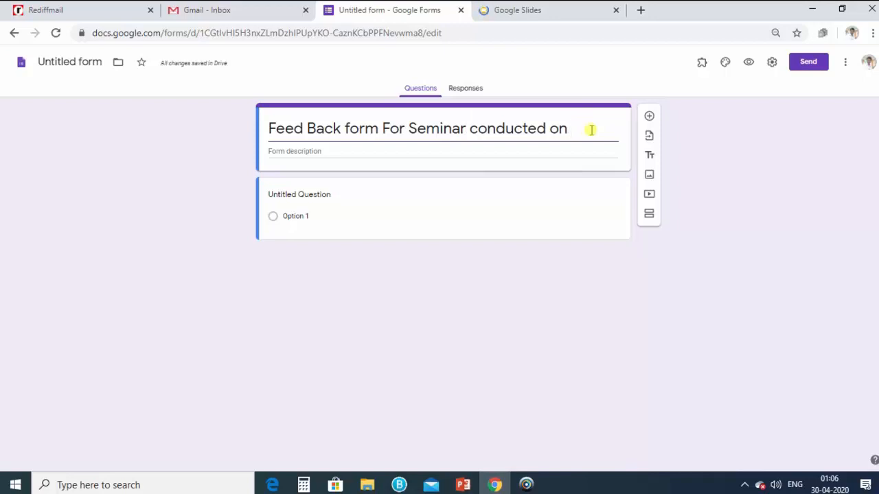
{"action": "type", "text": "28"}
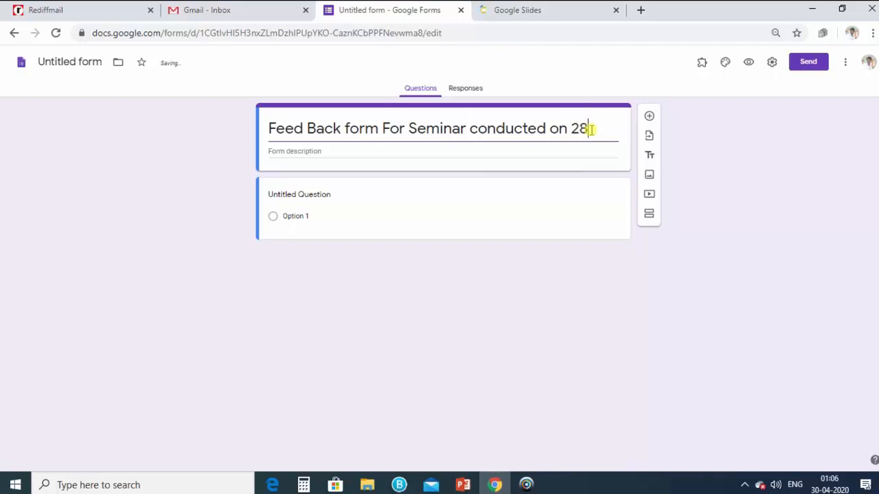
{"action": "type", "text": "/04/2020"}
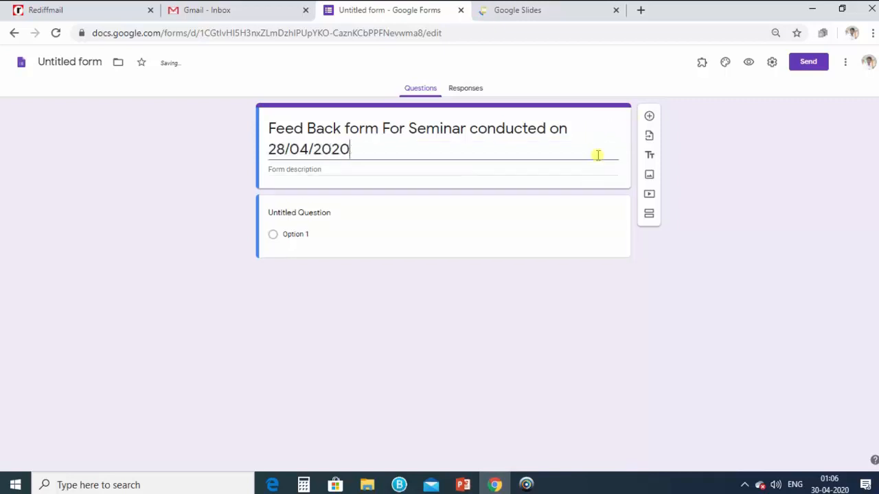
- Enter the form description "After submission of this feed back form you will receive certificate of participation", correcting the misspelled "thid"
{"action": "left_click", "coordinate": [357, 170]}
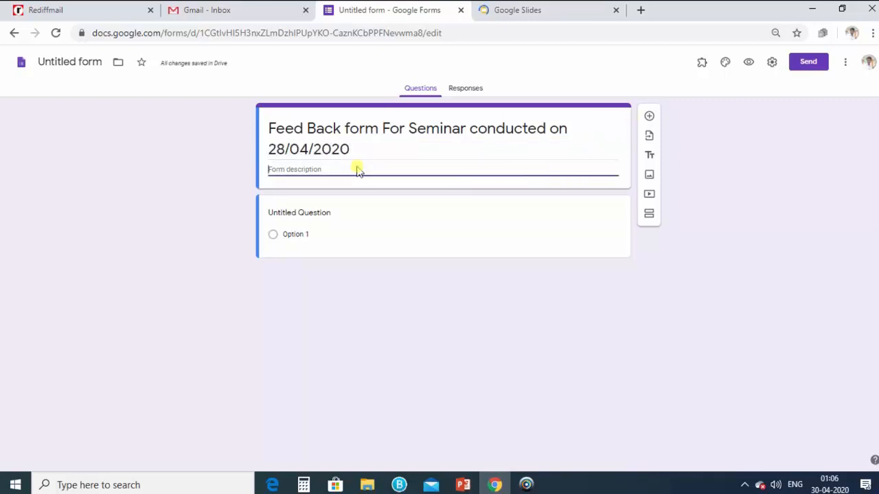
{"action": "type", "text": "After submissio"}
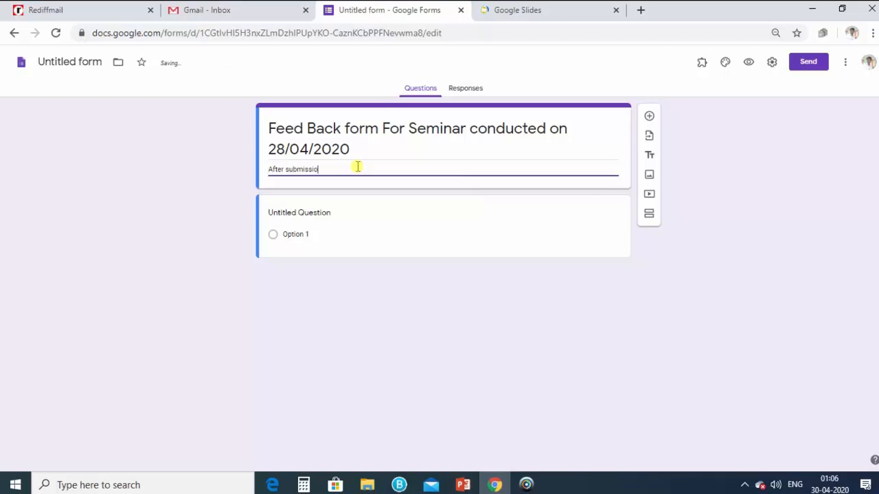
{"action": "type", "text": "n of thid fee"}
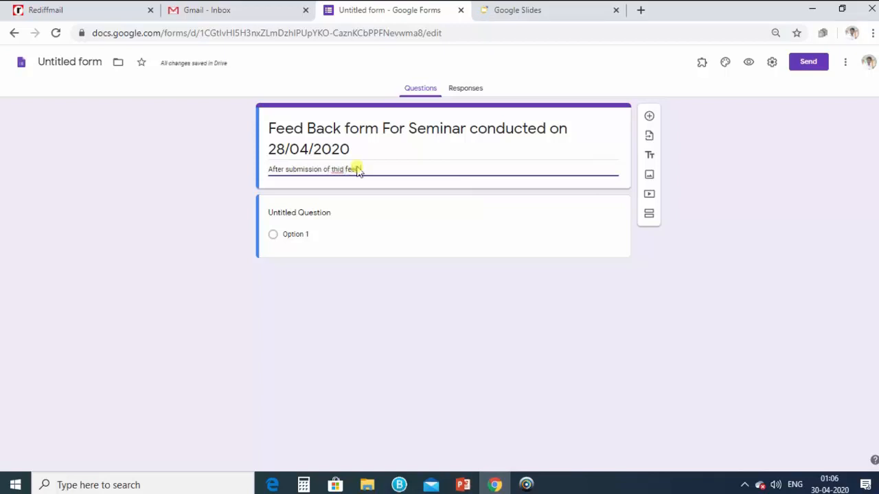
{"action": "type", "text": "dback form you "}
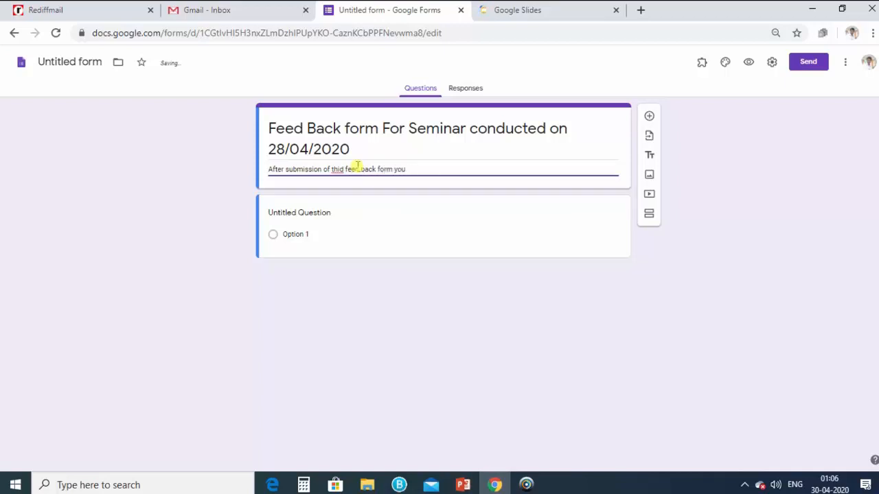
{"action": "type", "text": "will rec"}
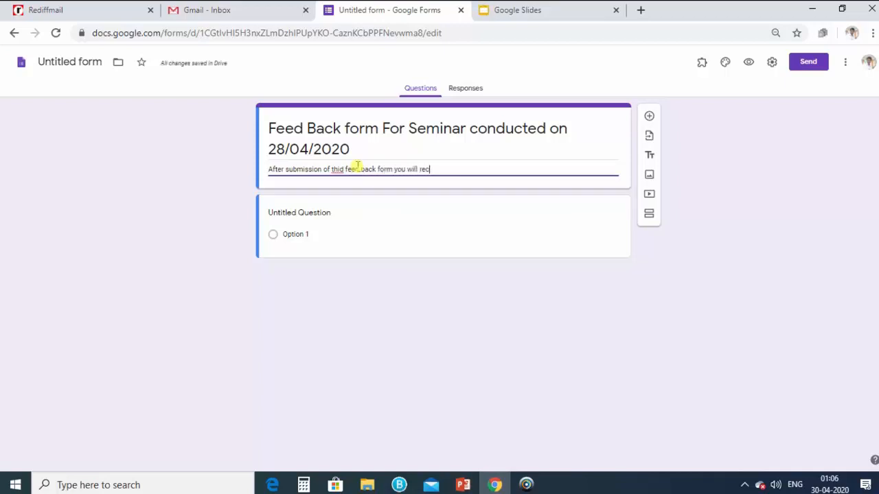
{"action": "type", "text": "ieve"}
{"action": "type", "text": "eive"}
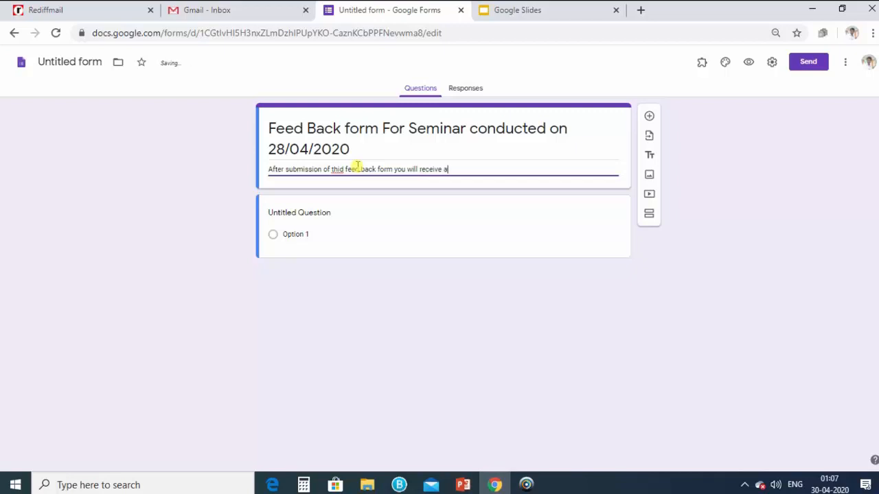
{"action": "type", "text": " certificate of p"}
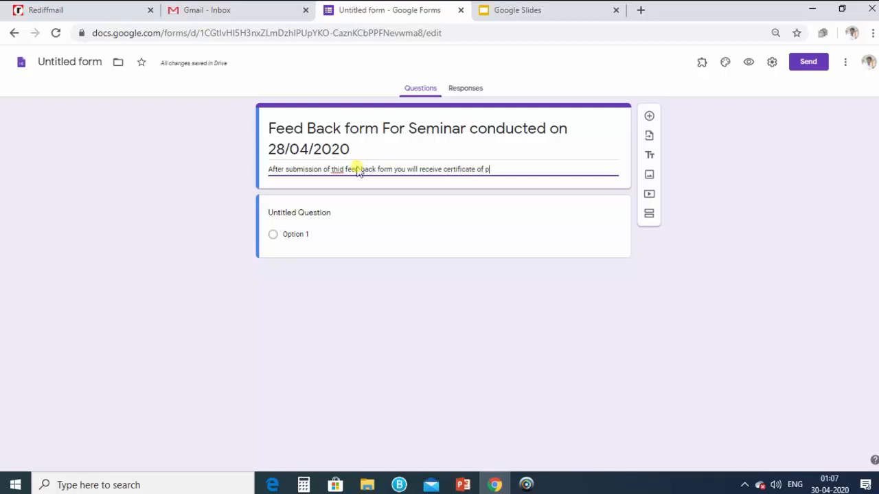
{"action": "type", "text": "articipation"}
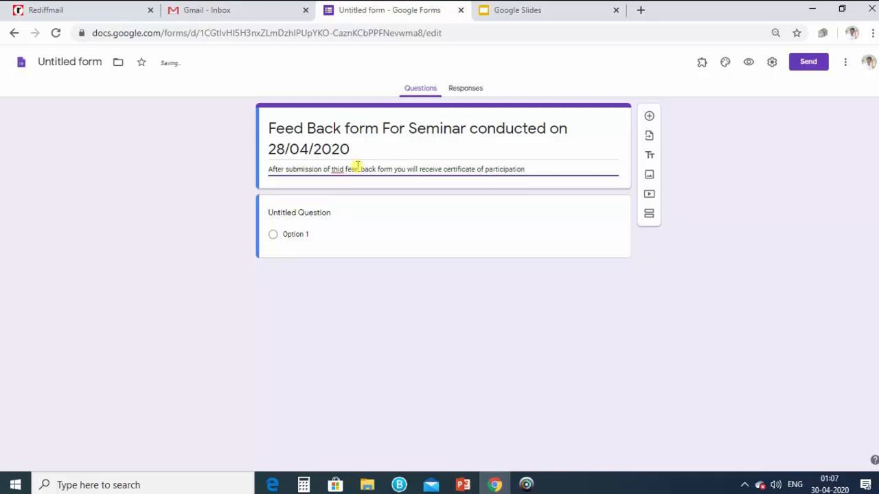
{"action": "left_click", "coordinate": [338, 171]}
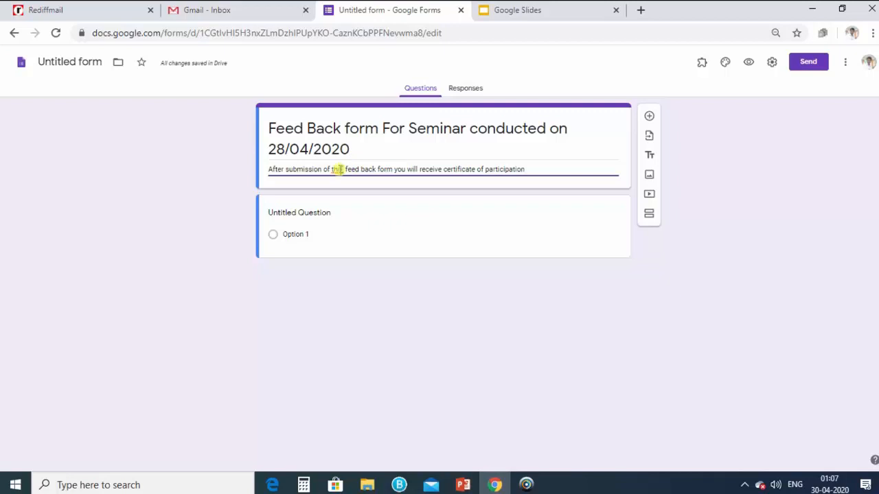
{"action": "key", "text": "BackSpace"}
{"action": "type", "text": "s"}
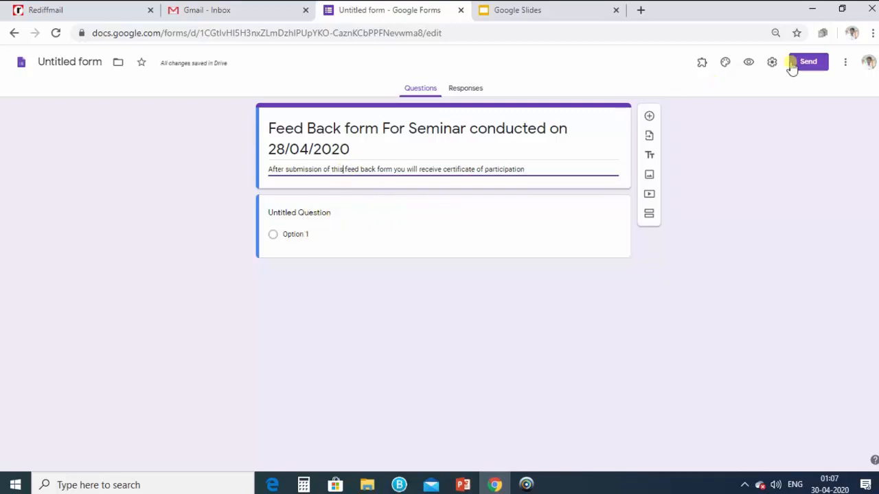
- Turn on collecting email addresses in the form's settings, save them, and open the untitled question for editing
{"action": "left_click", "coordinate": [771, 65]}
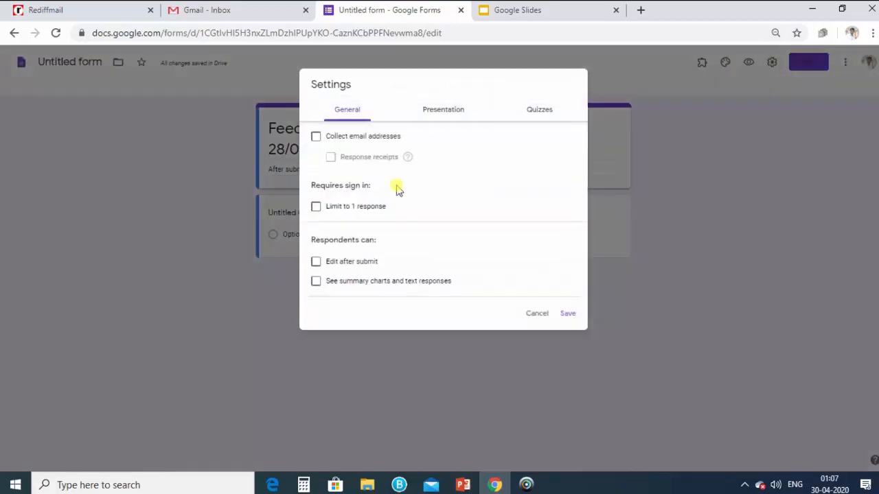
{"action": "left_click", "coordinate": [316, 138]}
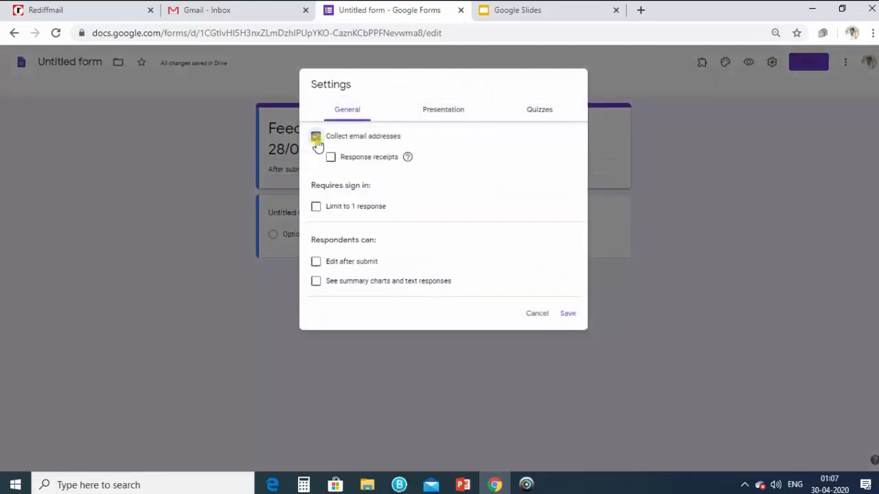
{"action": "left_click", "coordinate": [568, 314]}
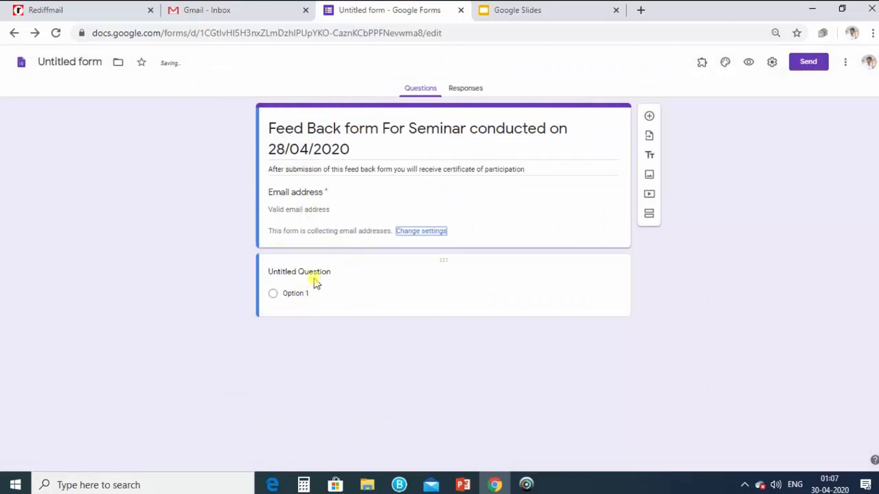
{"action": "left_click", "coordinate": [316, 272]}
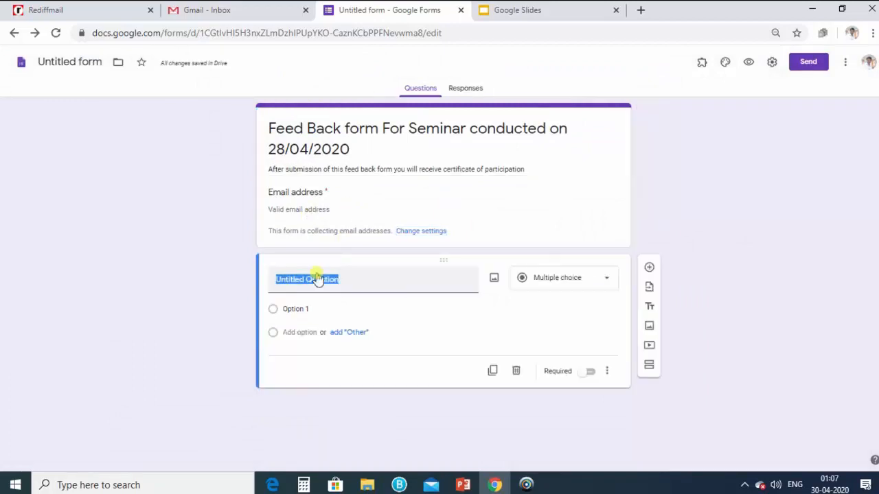
- Switch to Google Slides, create a blank presentation, and browse the available themes
{"action": "left_click", "coordinate": [556, 19]}
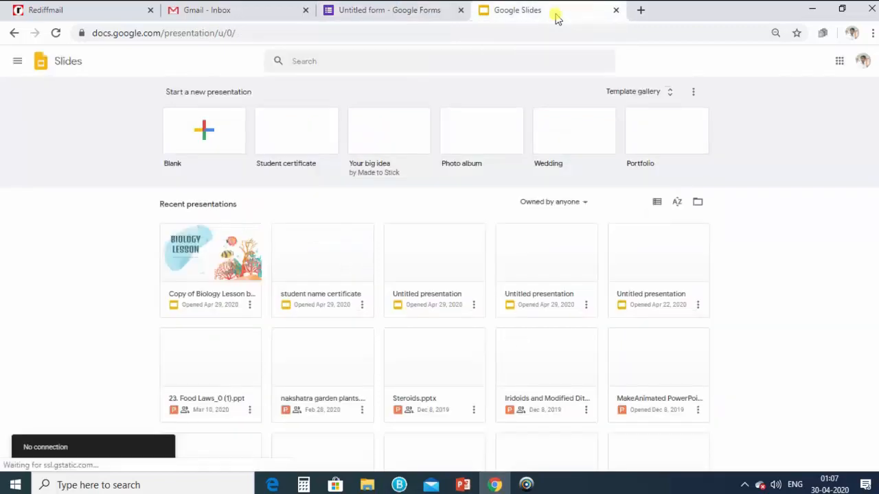
{"action": "left_click", "coordinate": [211, 140]}
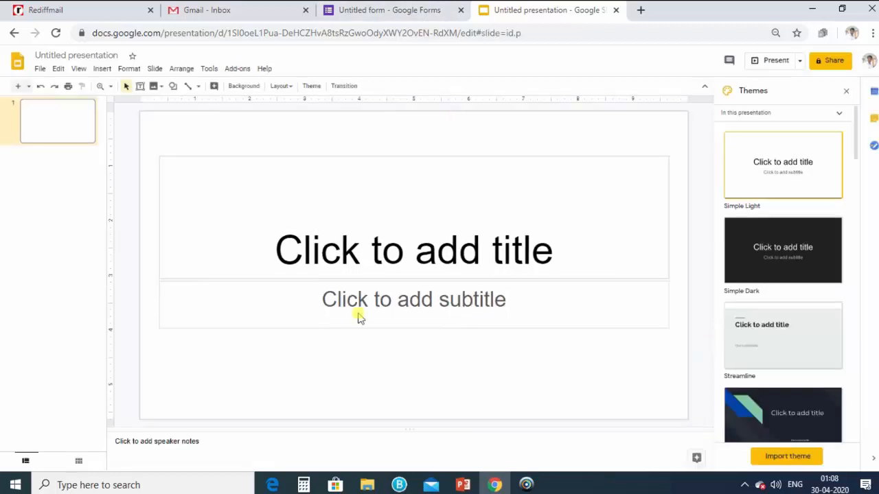
{"action": "left_click", "coordinate": [856, 379]}
{"action": "scroll", "coordinate": [770, 366], "scroll_direction": "down", "scroll_amount": 9}
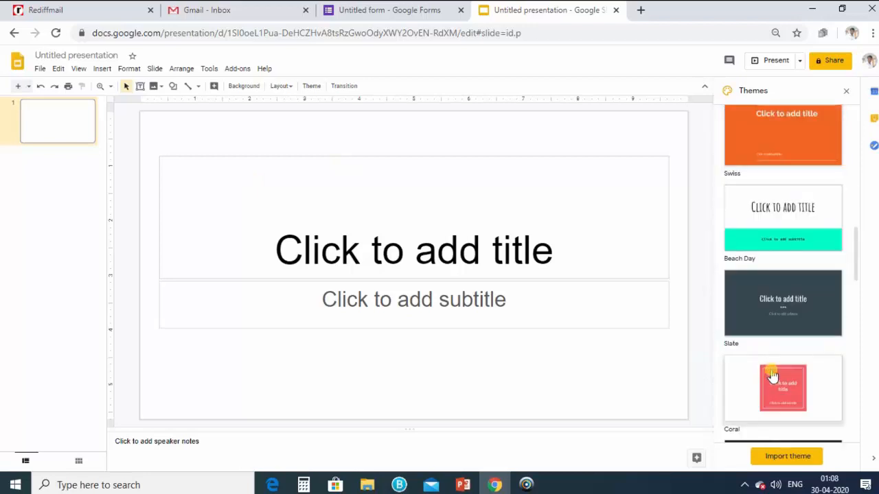
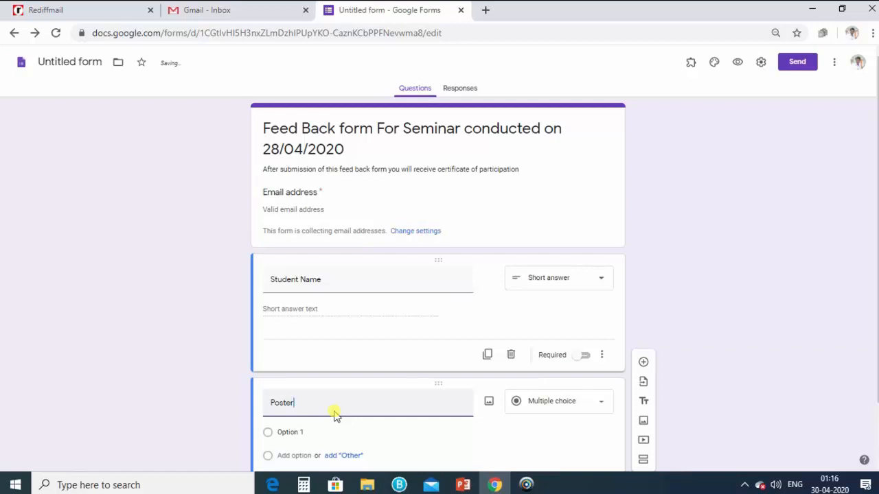
- Complete the question title "Poster Topic" and add a multiple-choice question "DO you like seminar topic" with the suggested options Yes, No and Maybe
{"action": "type", "text": "Topic"}
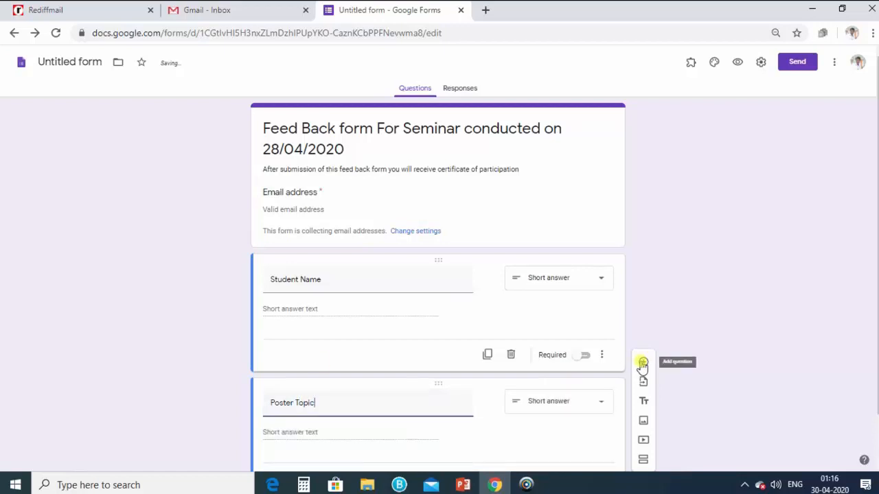
{"action": "left_click", "coordinate": [642, 362]}
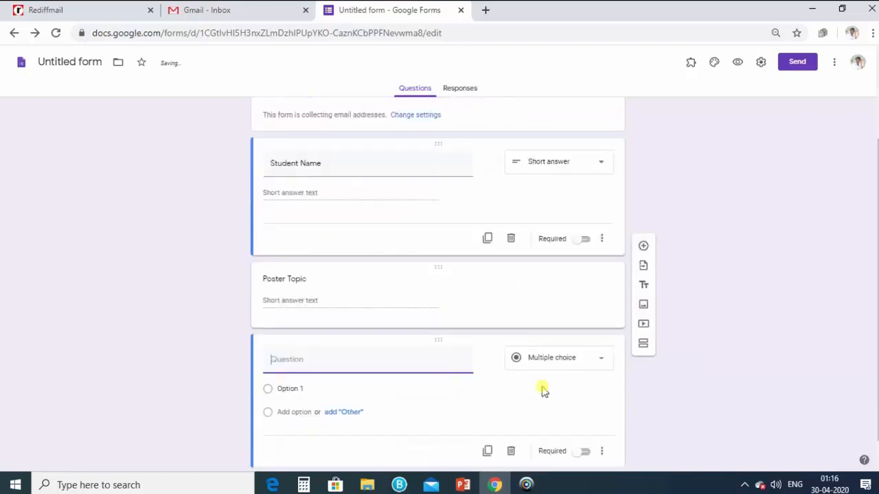
{"action": "left_click", "coordinate": [324, 335]}
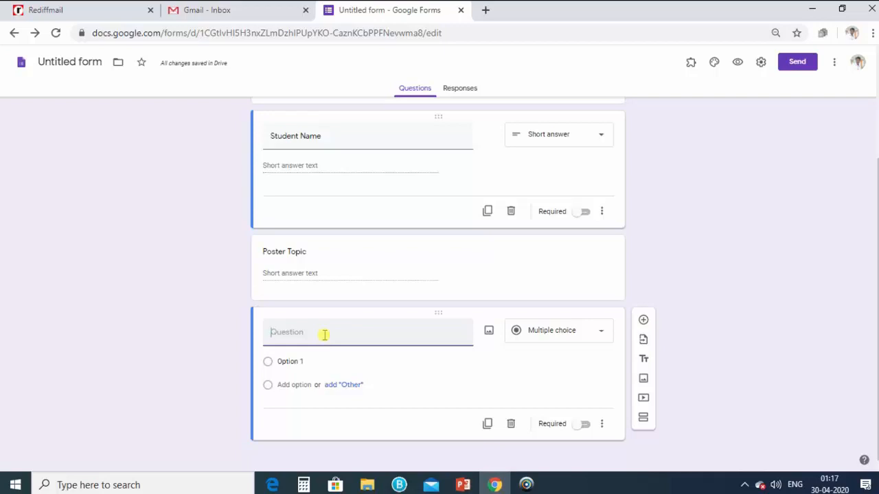
{"action": "type", "text": "DO you like seminar topic"}
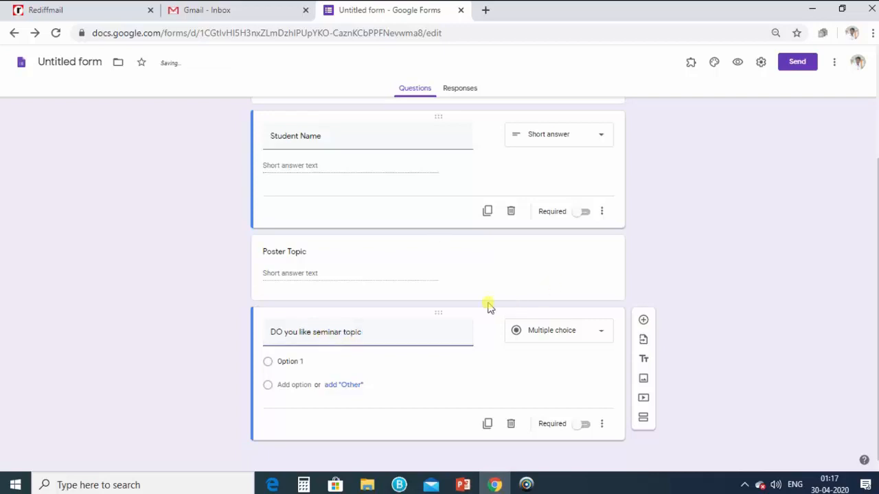
{"action": "left_click", "coordinate": [307, 382]}
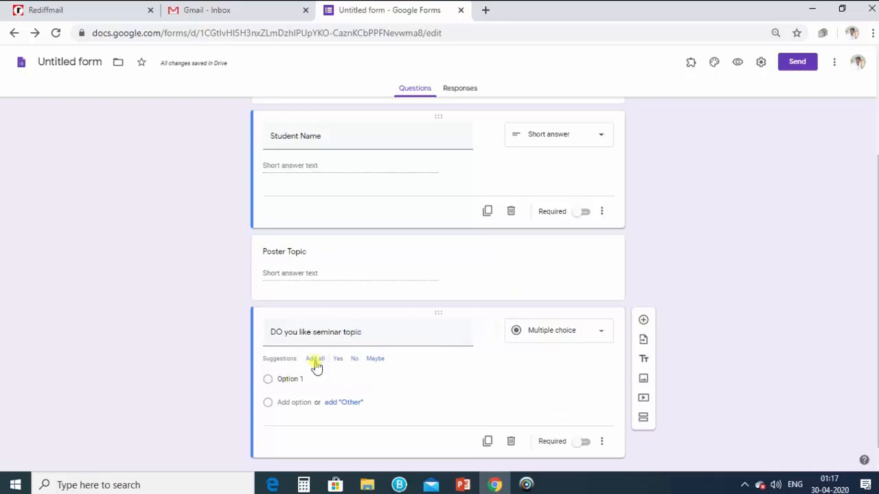
{"action": "left_click", "coordinate": [315, 360]}
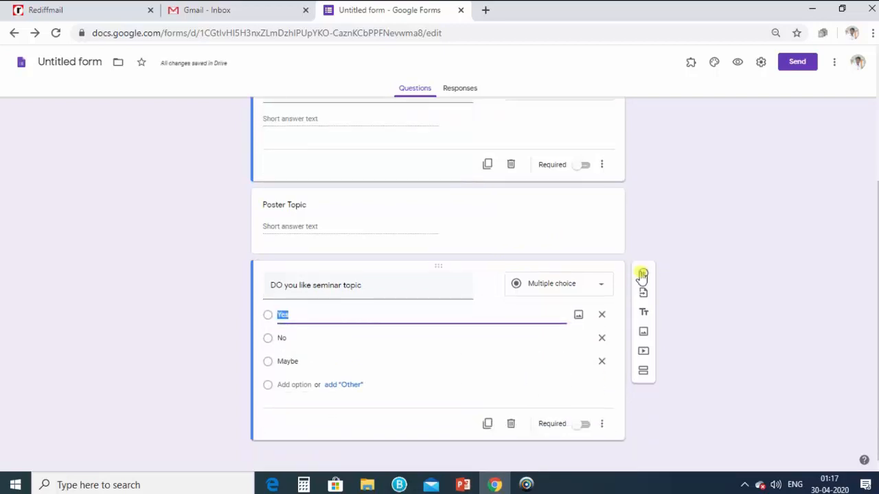
- Add another blank question to the form and correct "DO" to "Do" in the seminar topic question
{"action": "left_click", "coordinate": [642, 274]}
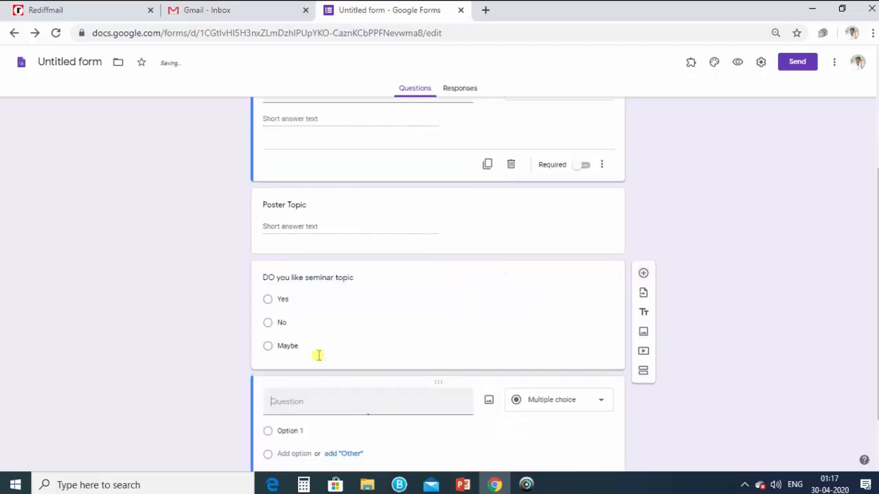
{"action": "triple_click", "coordinate": [275, 281]}
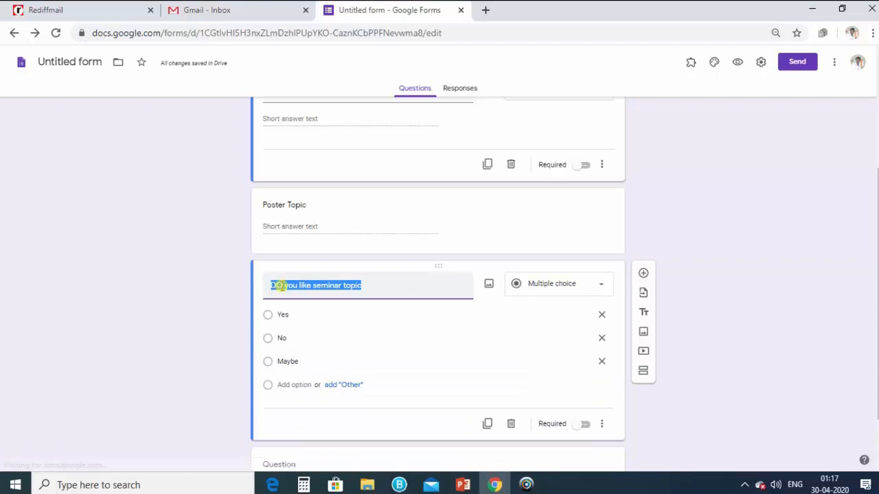
{"action": "left_click", "coordinate": [281, 286]}
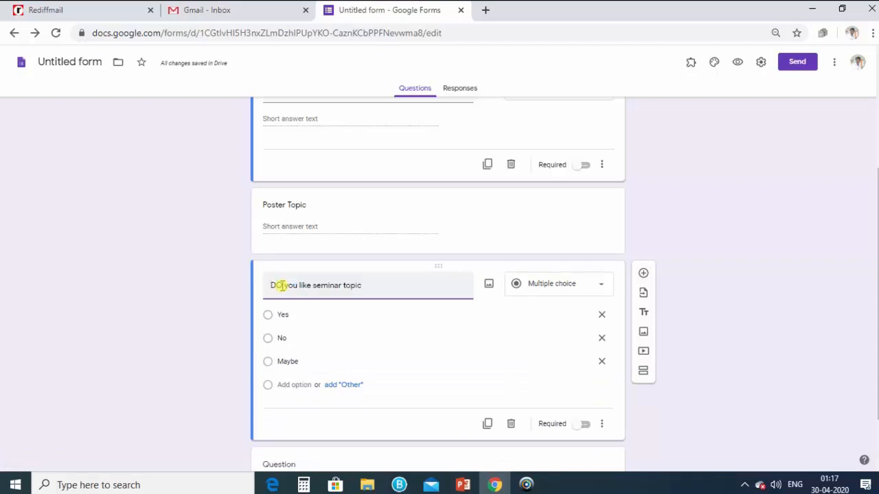
{"action": "key", "text": "BackSpace"}
{"action": "type", "text": "o"}
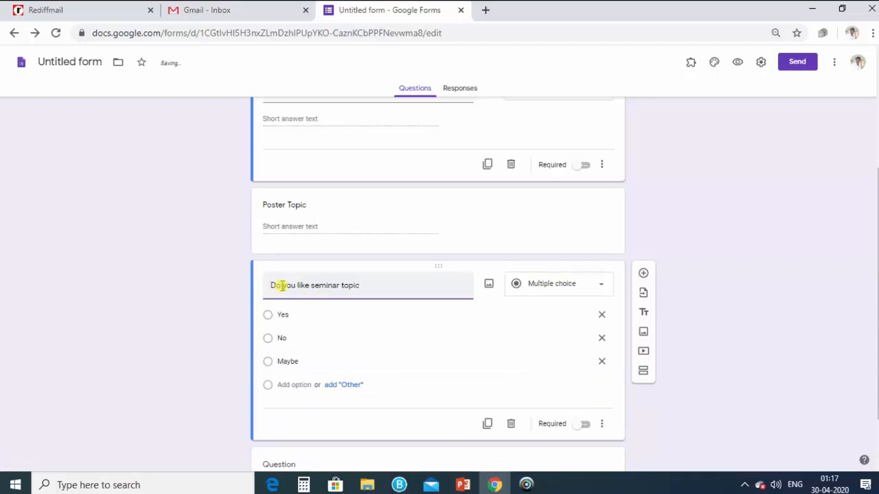
- Title the blank question "How will you rate hospitality" and set its answer type to Linear scale
{"action": "scroll", "coordinate": [687, 361], "scroll_direction": "down", "scroll_amount": 1}
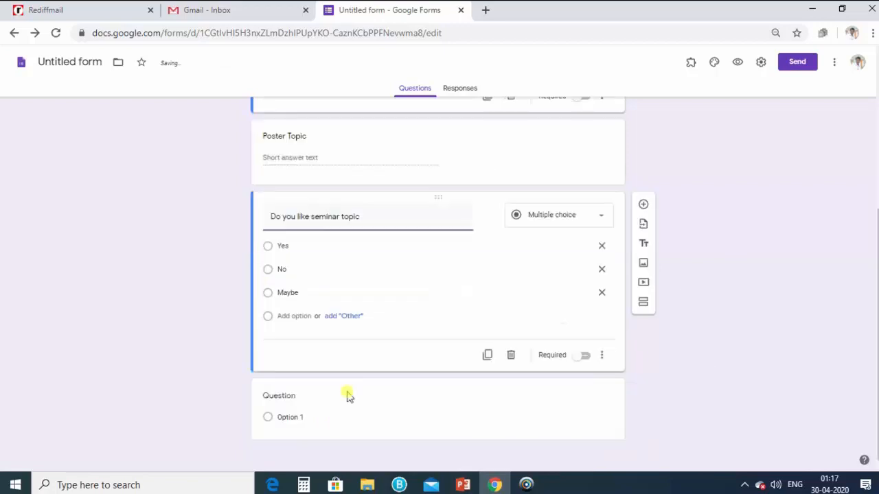
{"action": "left_click", "coordinate": [309, 399]}
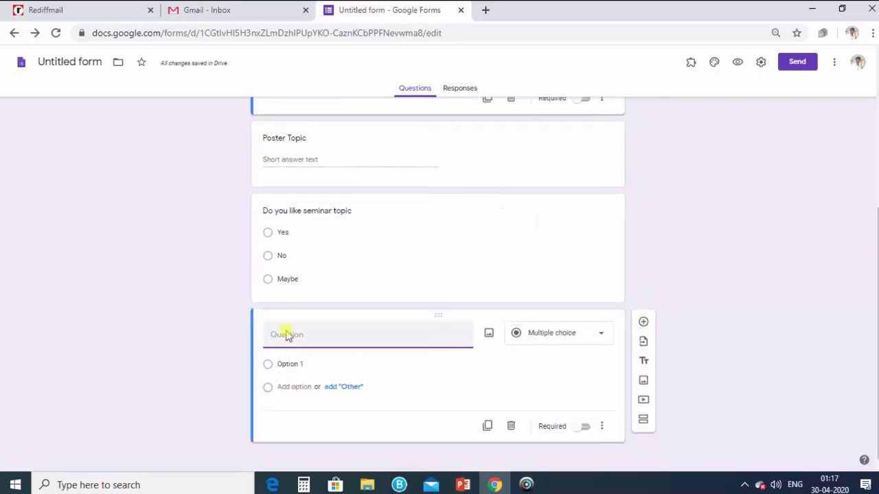
{"action": "type", "text": "How will"}
{"action": "key", "text": "BackSpace"}
{"action": "key", "text": "BackSpace"}
{"action": "key", "text": "BackSpace"}
{"action": "key", "text": "BackSpace"}
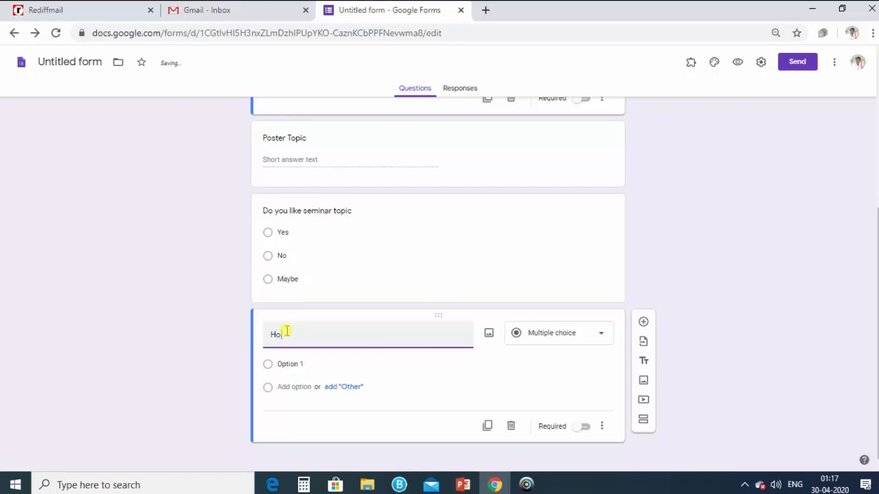
{"action": "type", "text": "w will"}
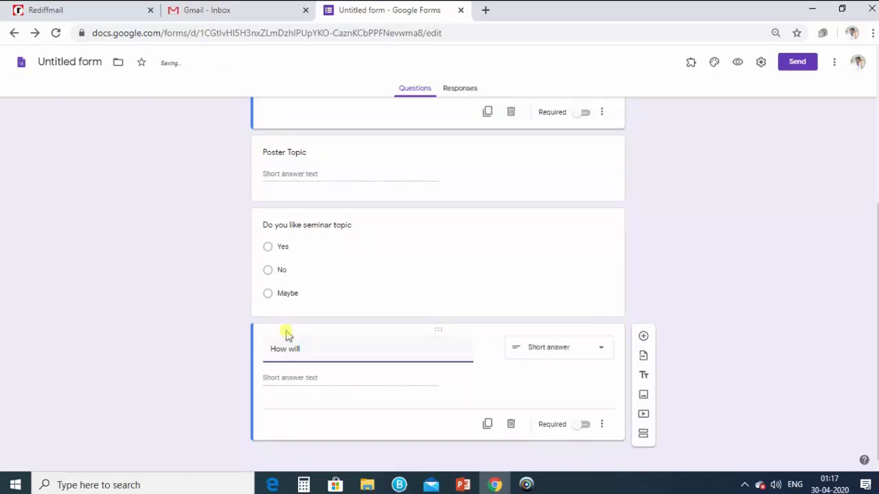
{"action": "type", "text": " you rat"}
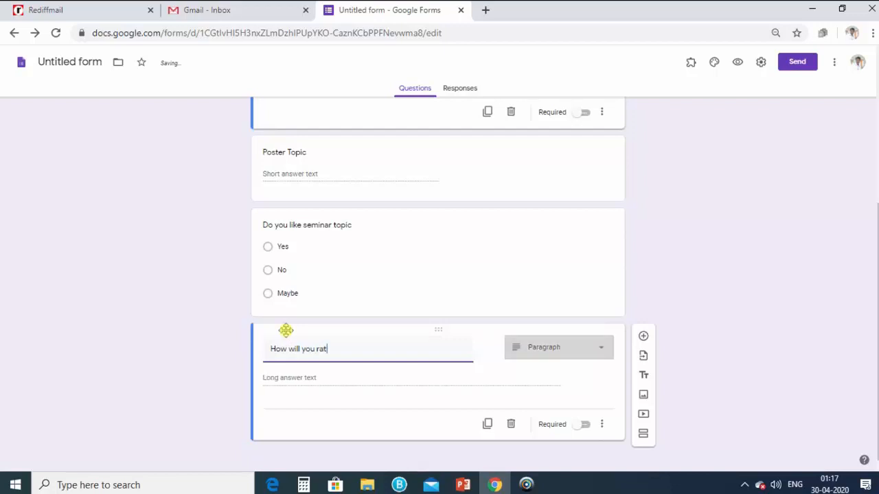
{"action": "type", "text": "e hospitality"}
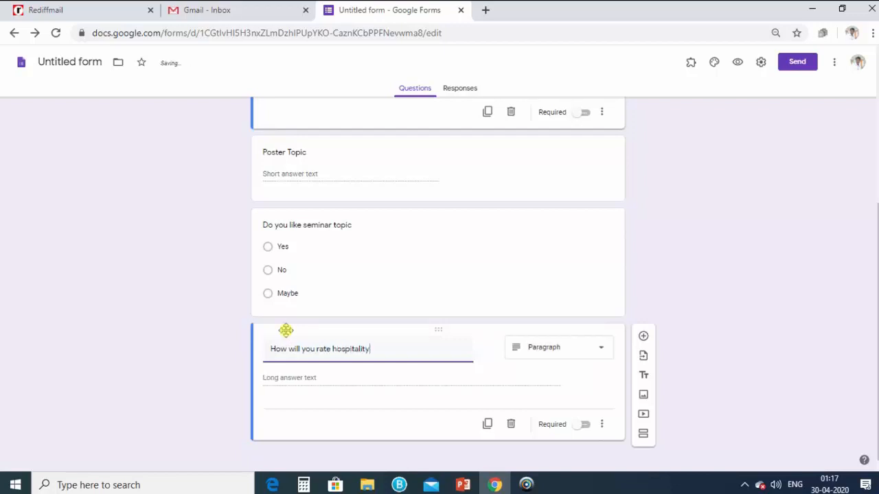
{"action": "left_click", "coordinate": [579, 349]}
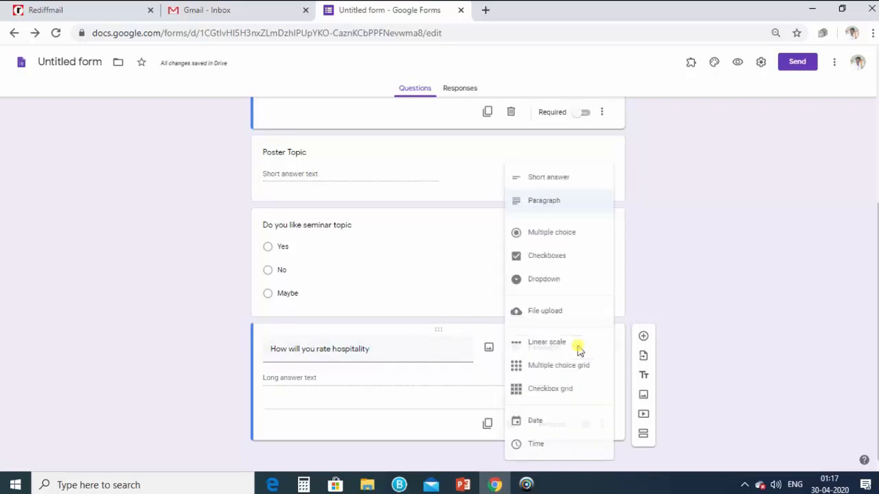
{"action": "left_click", "coordinate": [529, 348]}
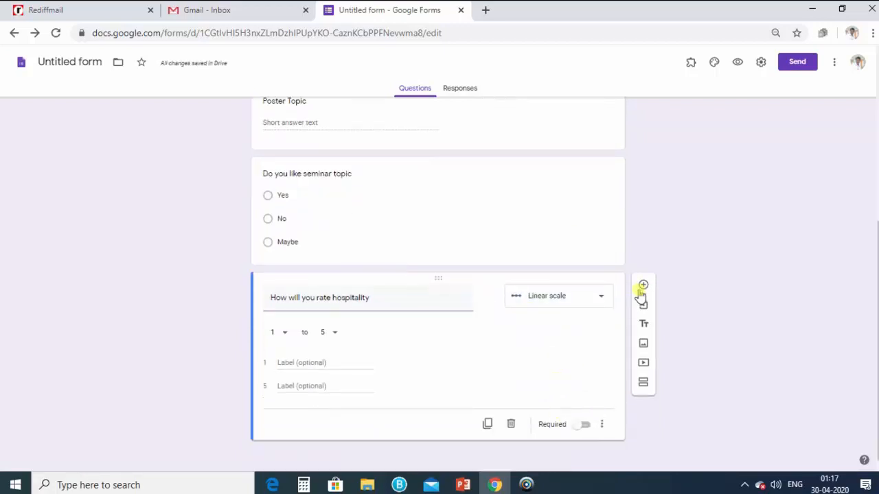
- Add a multiple-choice question "Do you think institute have to organised more seminars on same topic" with the suggested options Yes, No and Maybe
{"action": "left_click", "coordinate": [643, 287]}
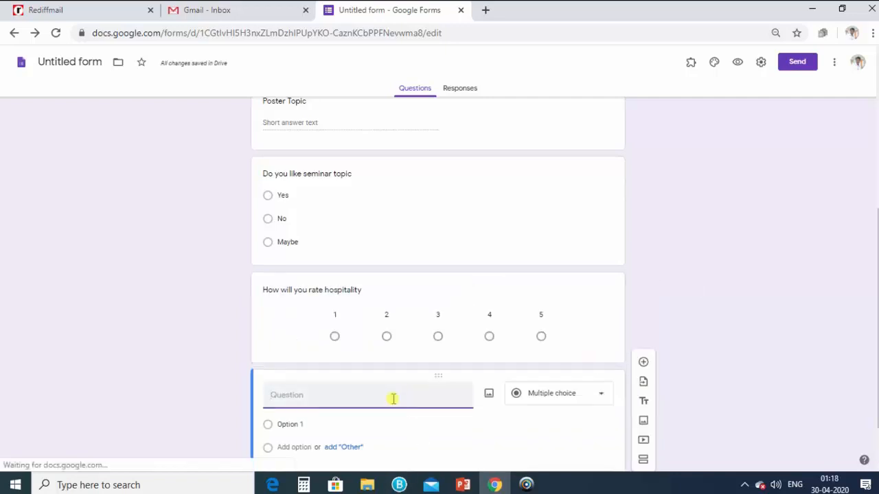
{"action": "type", "text": "Ho"}
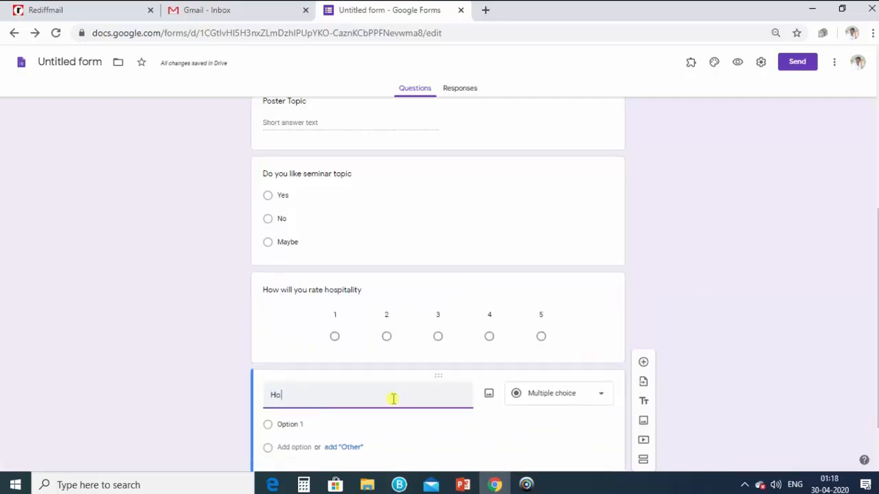
{"action": "type", "text": "w"}
{"action": "key", "text": "BackSpace"}
{"action": "key", "text": "BackSpace"}
{"action": "key", "text": "BackSpace"}
{"action": "type", "text": "Do yo"}
{"action": "type", "text": "u th"}
{"action": "type", "text": "ink coll"}
{"action": "key", "text": "BackSpace"}
{"action": "key", "text": "BackSpace"}
{"action": "key", "text": "BackSpace"}
{"action": "type", "text": "inst"}
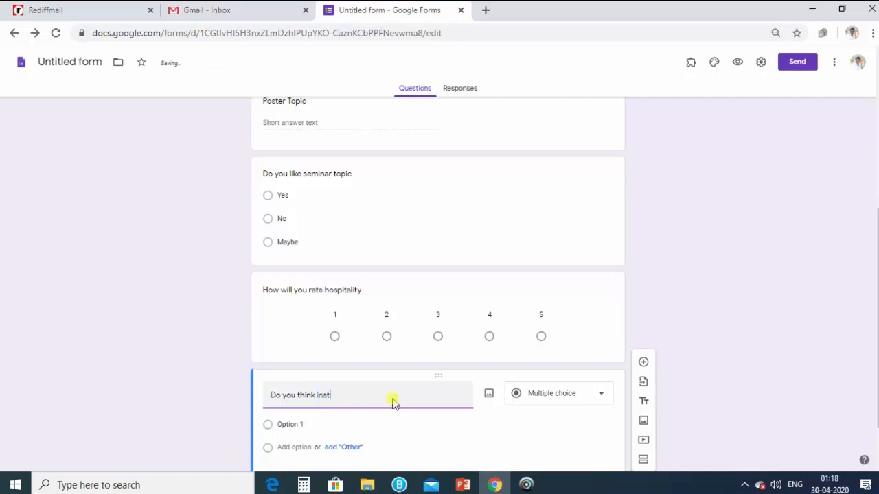
{"action": "type", "text": "itute have to"}
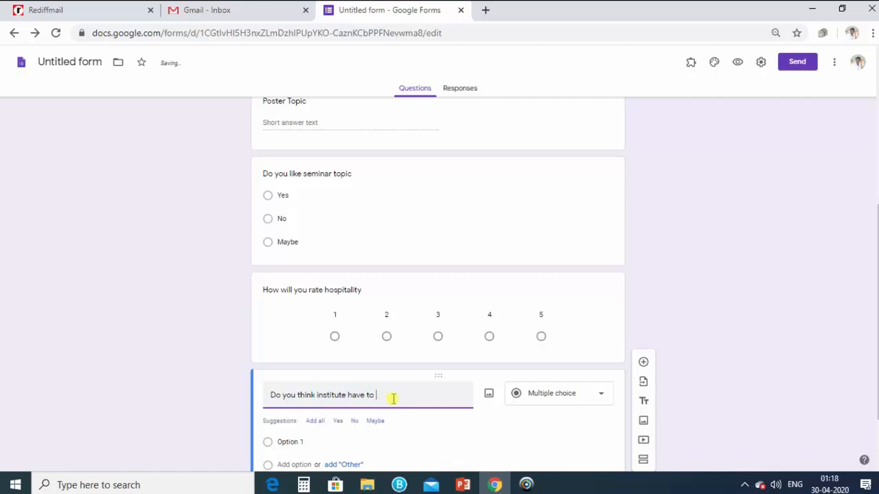
{"action": "type", "text": " organised"}
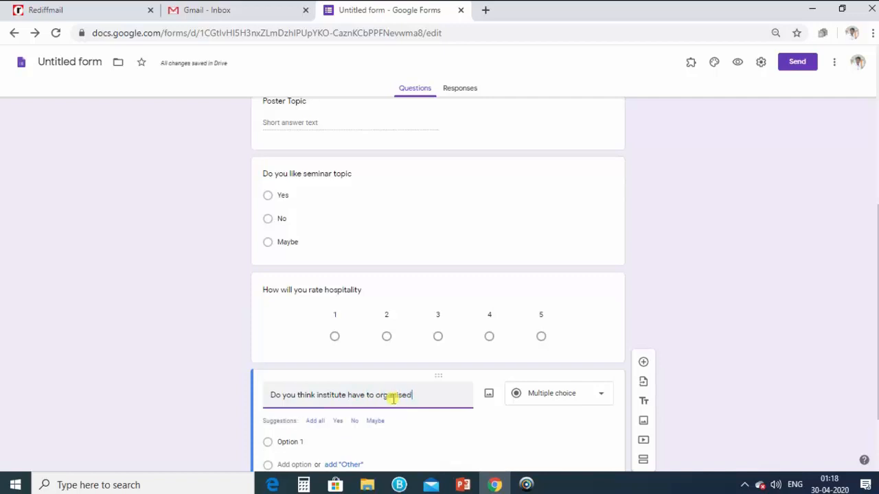
{"action": "type", "text": " such"}
{"action": "key", "text": "BackSpace"}
{"action": "key", "text": "BackSpace"}
{"action": "key", "text": "BackSpace"}
{"action": "key", "text": "BackSpace"}
{"action": "key", "text": "BackSpace"}
{"action": "type", "text": "mr"}
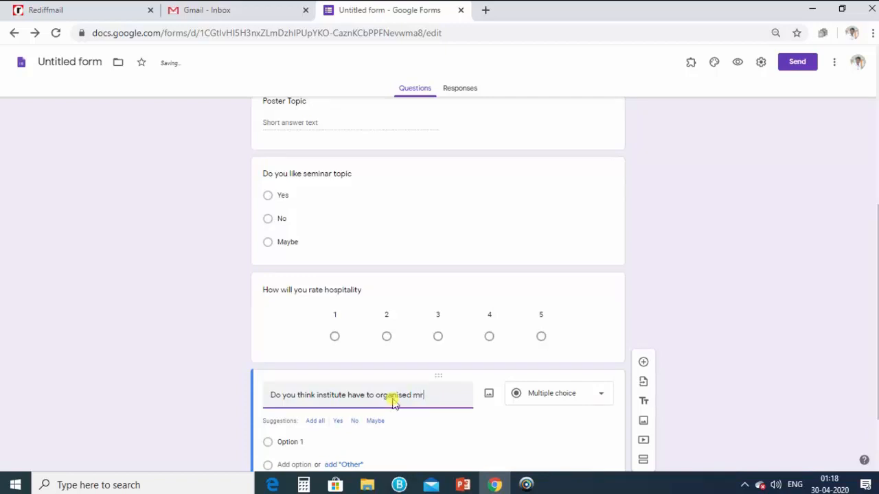
{"action": "type", "text": "e"}
{"action": "key", "text": "BackSpace"}
{"action": "key", "text": "BackSpace"}
{"action": "key", "text": "BackSpace"}
{"action": "type", "text": "ore seminare"}
{"action": "key", "text": "BackSpace"}
{"action": "type", "text": "s "}
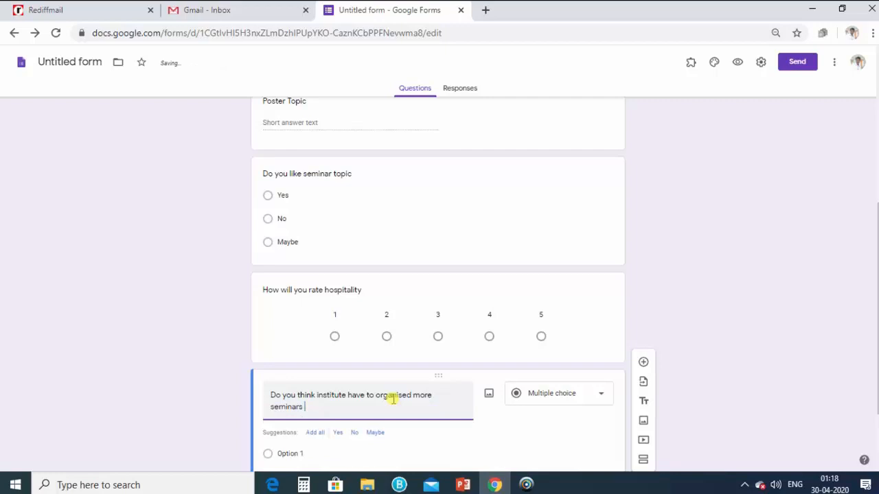
{"action": "type", "text": "on same topic"}
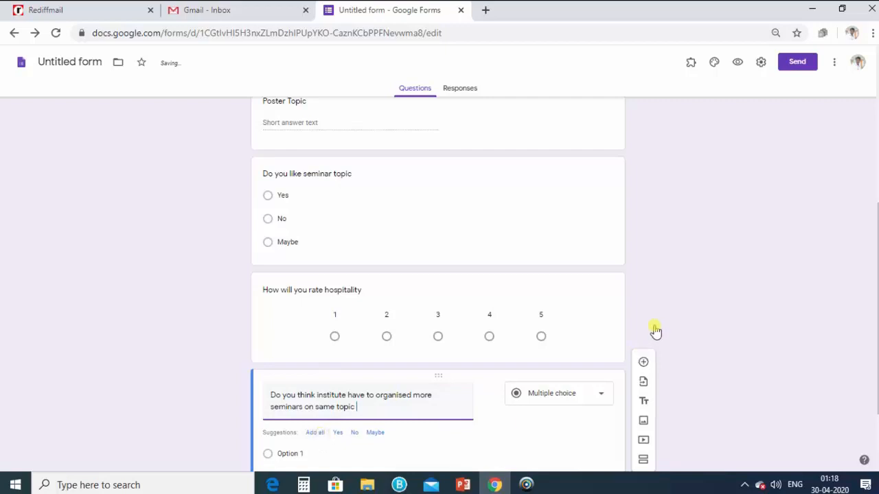
{"action": "scroll", "coordinate": [574, 330], "scroll_direction": "down", "scroll_amount": 2}
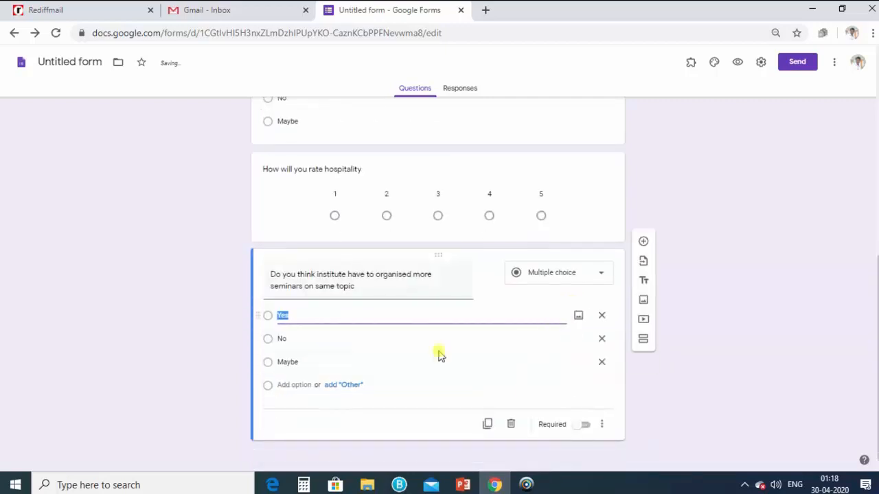
- Add a question titled "Ho will you rate speakers of seminars" after the last one and set its answer type to Linear scale
{"action": "scroll", "coordinate": [387, 353], "scroll_direction": "up", "scroll_amount": 5}
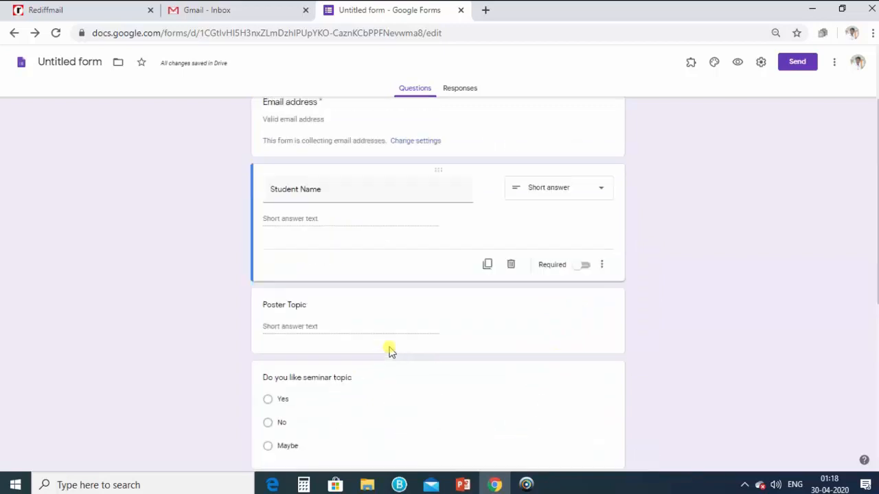
{"action": "scroll", "coordinate": [389, 348], "scroll_direction": "down", "scroll_amount": 5}
{"action": "left_click", "coordinate": [392, 339]}
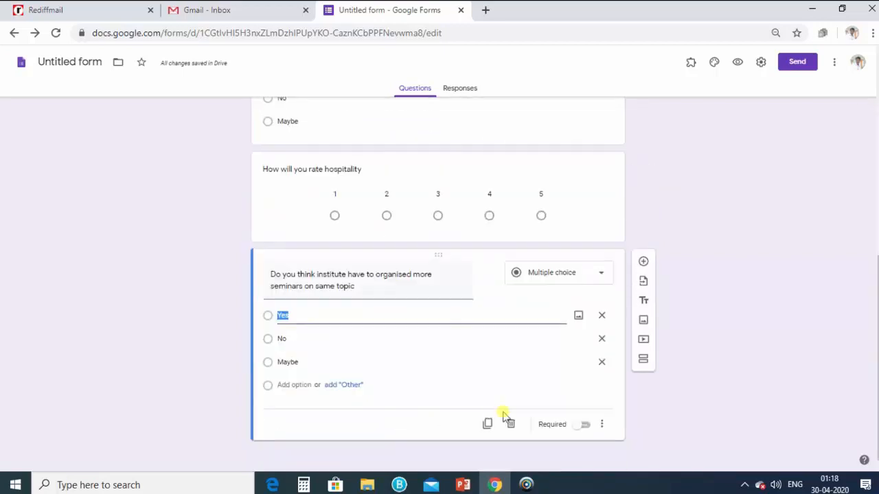
{"action": "left_click", "coordinate": [644, 263]}
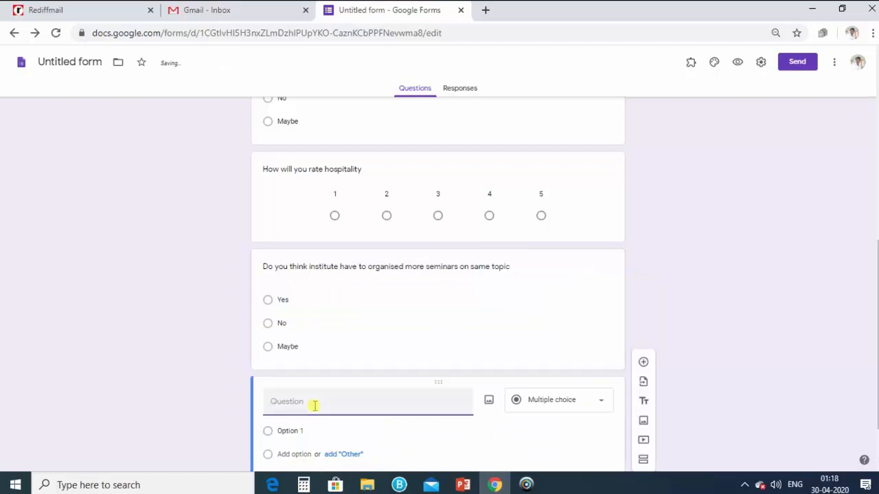
{"action": "type", "text": "Ho will you rate "}
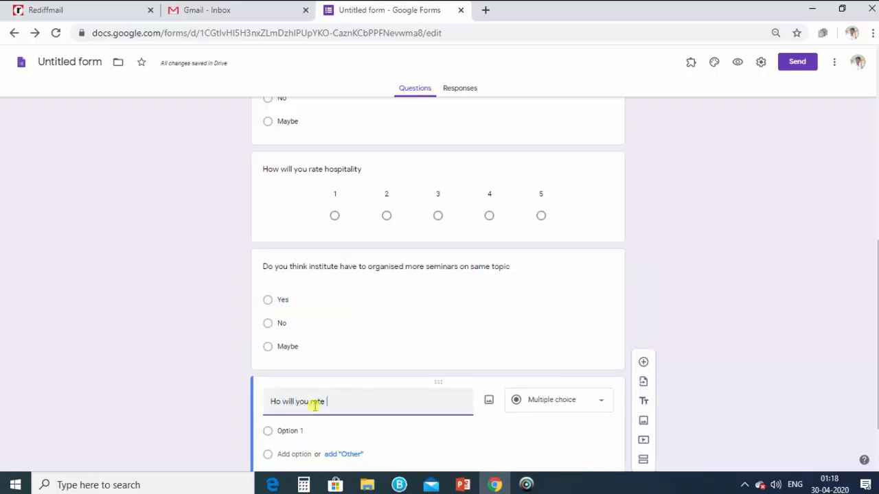
{"action": "type", "text": "topic "}
{"action": "type", "text": "speak"}
{"action": "type", "text": "er"}
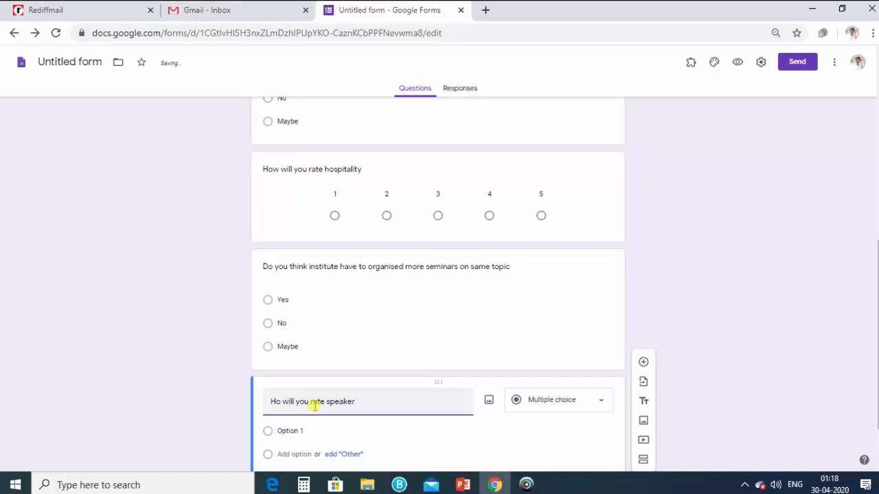
{"action": "type", "text": "s of seminars"}
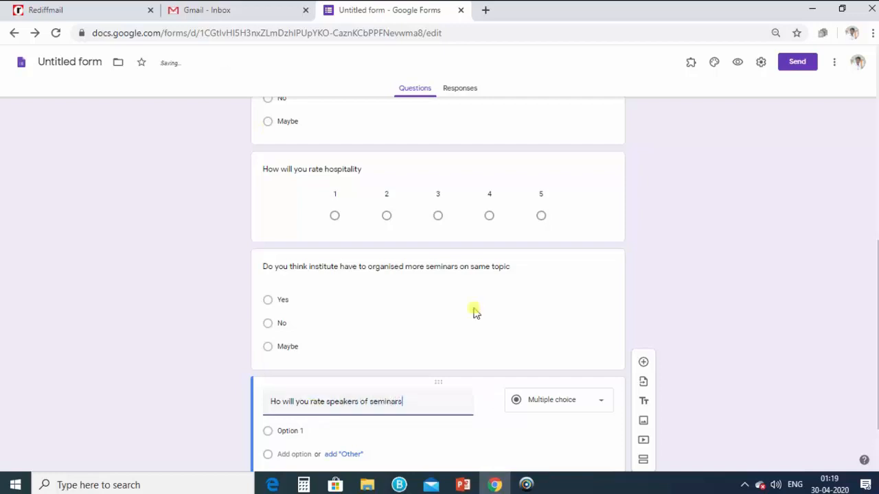
{"action": "left_click", "coordinate": [572, 412]}
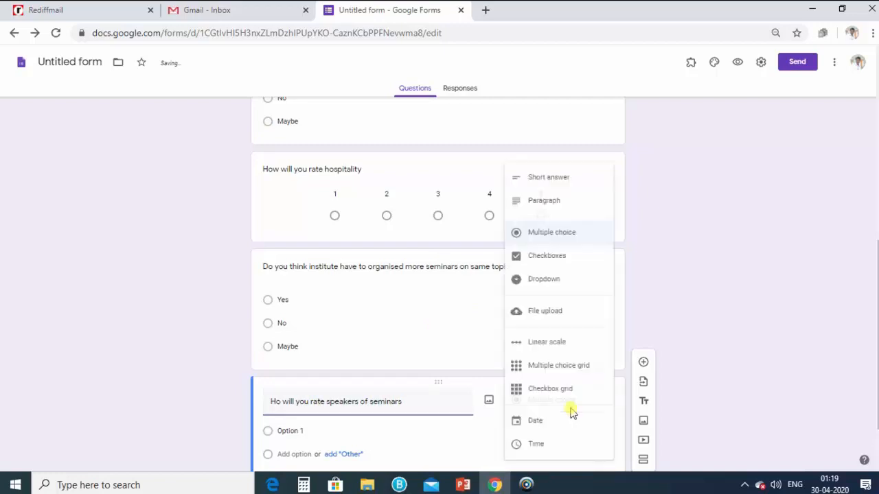
{"action": "left_click", "coordinate": [550, 350]}
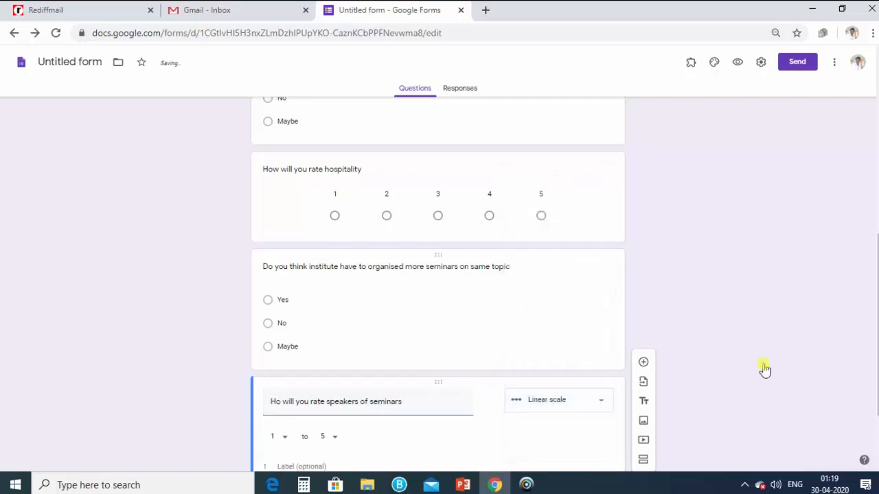
- Name the untitled form file after its heading, "Feed Back form For Seminar conducted on 28/04/2020"
{"action": "scroll", "coordinate": [790, 324], "scroll_direction": "up", "scroll_amount": 1}
{"action": "scroll", "coordinate": [790, 324], "scroll_direction": "up", "scroll_amount": 5}
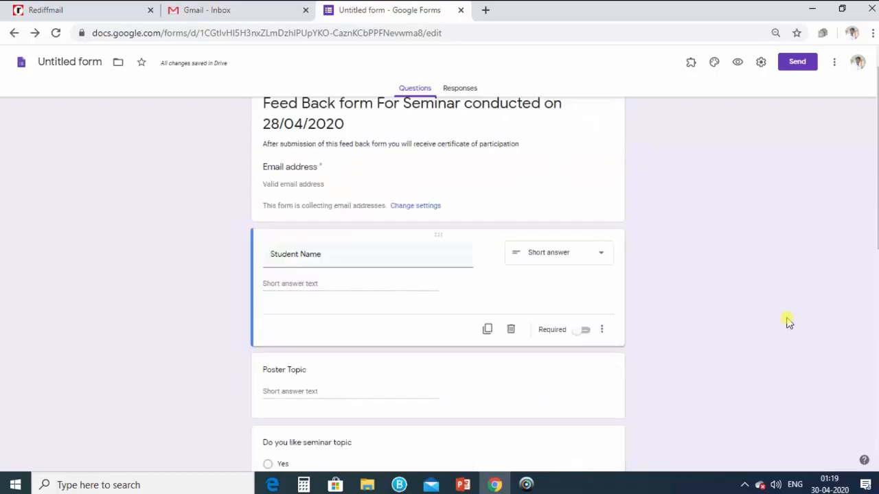
{"action": "left_click", "coordinate": [60, 62]}
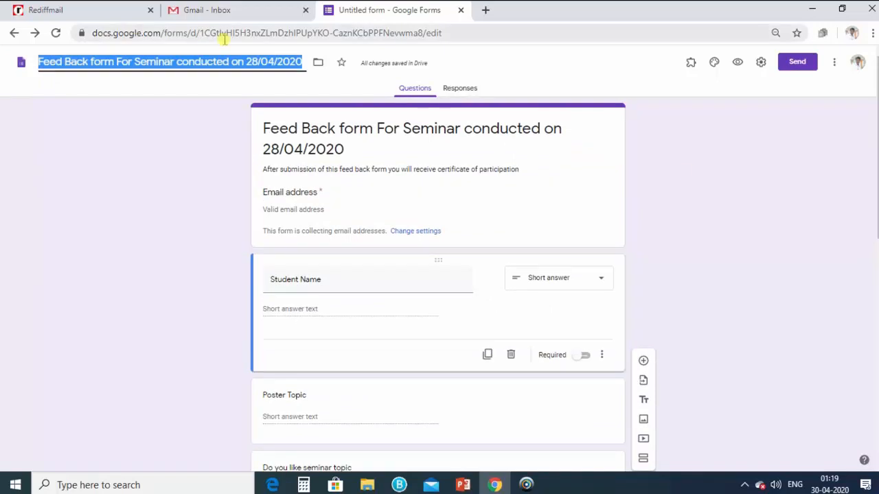
{"action": "left_click", "coordinate": [732, 199]}
- Link the form's responses to a new spreadsheet, keeping the suggested name
{"action": "left_click", "coordinate": [461, 91]}
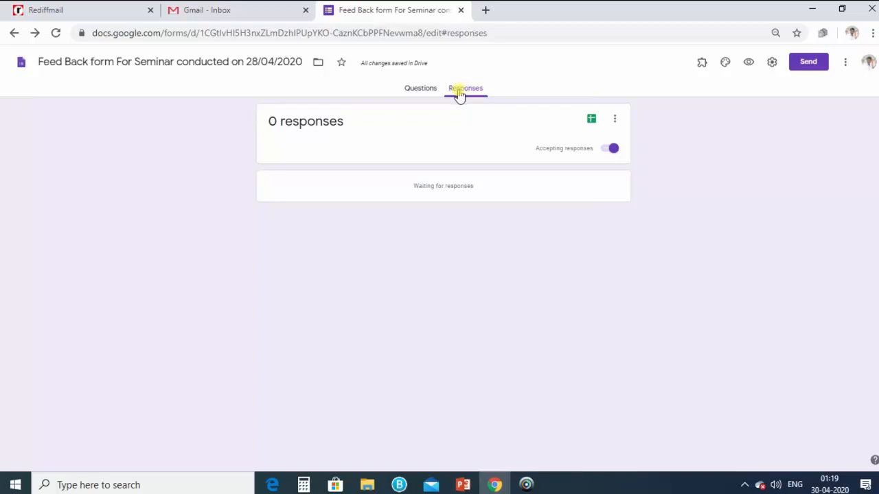
{"action": "left_click", "coordinate": [425, 90]}
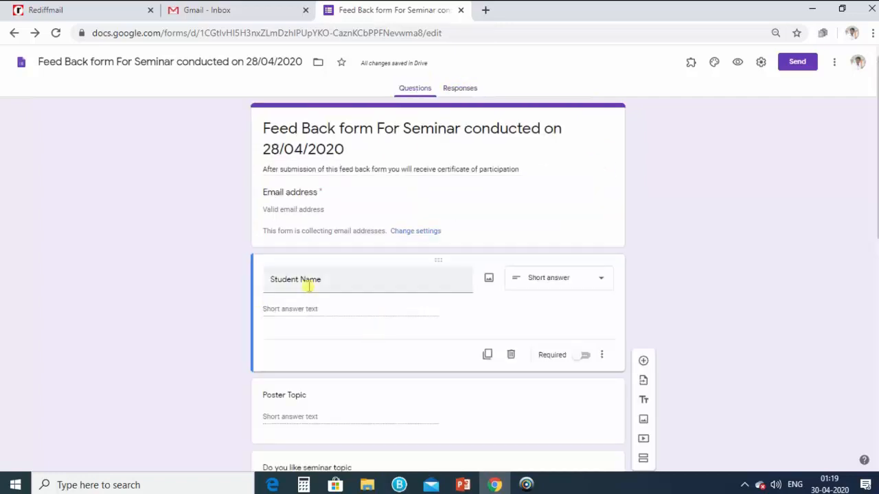
{"action": "scroll", "coordinate": [309, 287], "scroll_direction": "down", "scroll_amount": 1}
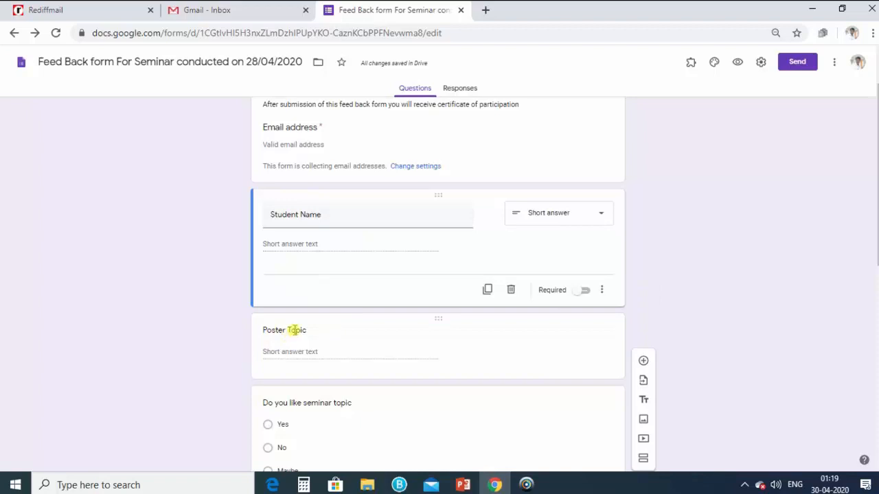
{"action": "left_click", "coordinate": [473, 92]}
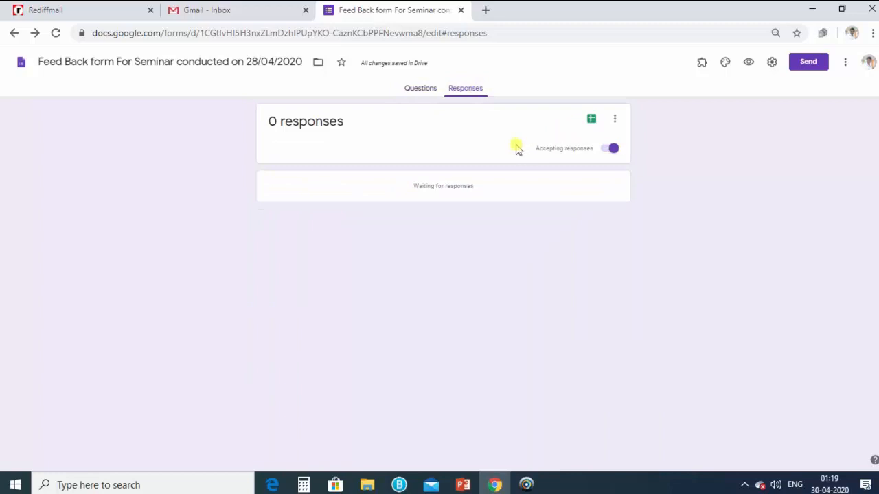
{"action": "left_click", "coordinate": [591, 122]}
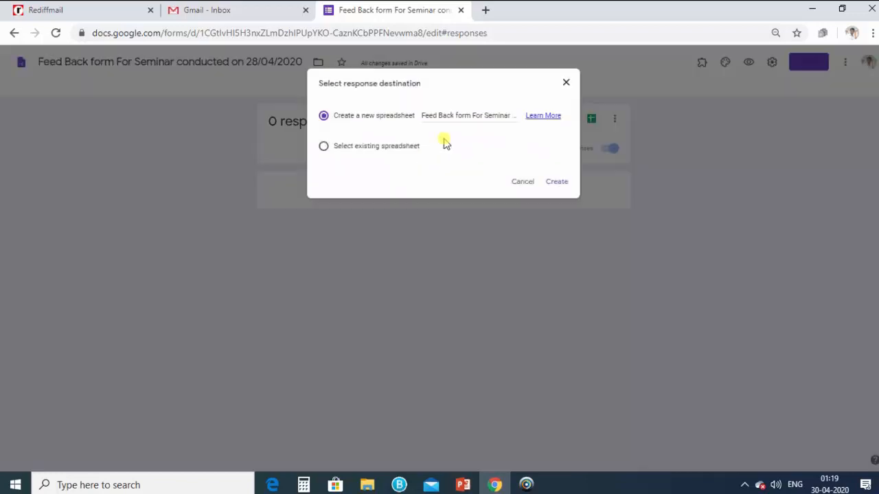
{"action": "left_click", "coordinate": [557, 182]}
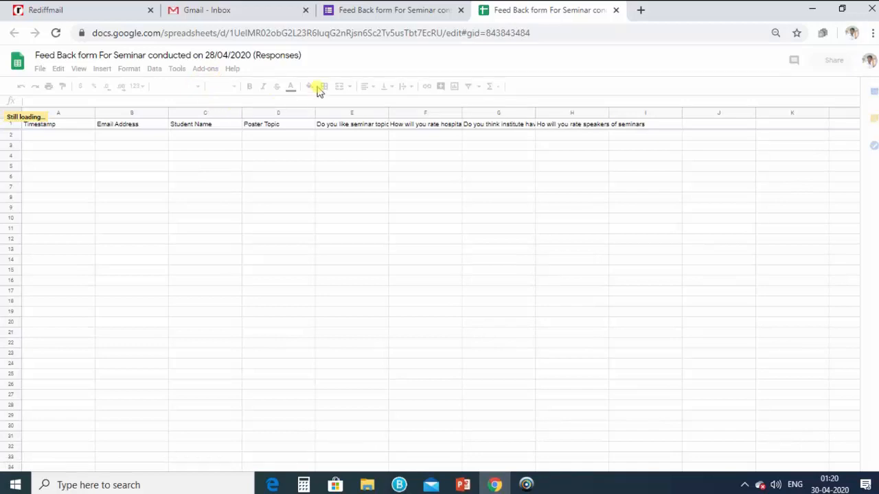
{"action": "left_click", "coordinate": [235, 14]}
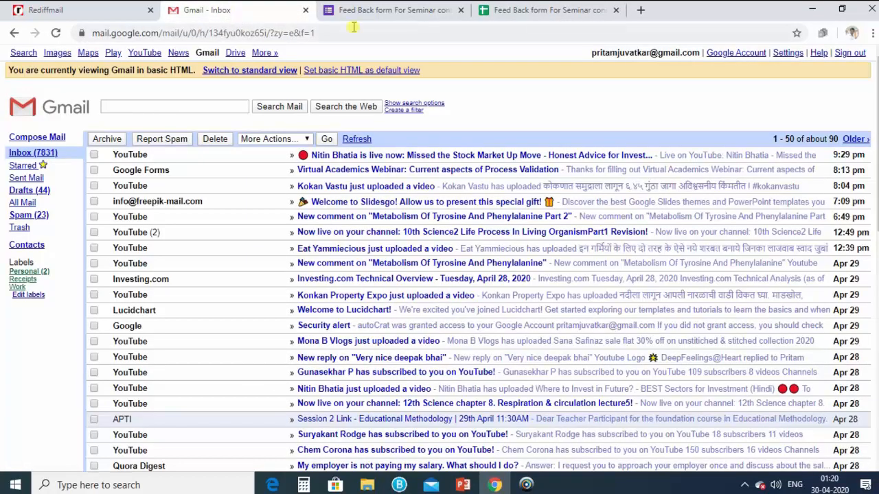
{"action": "left_click", "coordinate": [382, 18]}
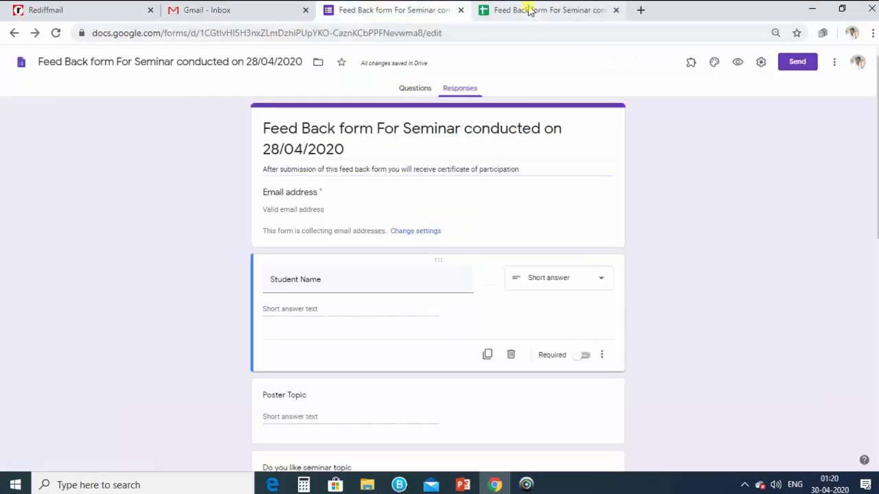
- Make the Student Name and Poster Topic questions required in the feedback form
{"action": "scroll", "coordinate": [510, 192], "scroll_direction": "down", "scroll_amount": 8}
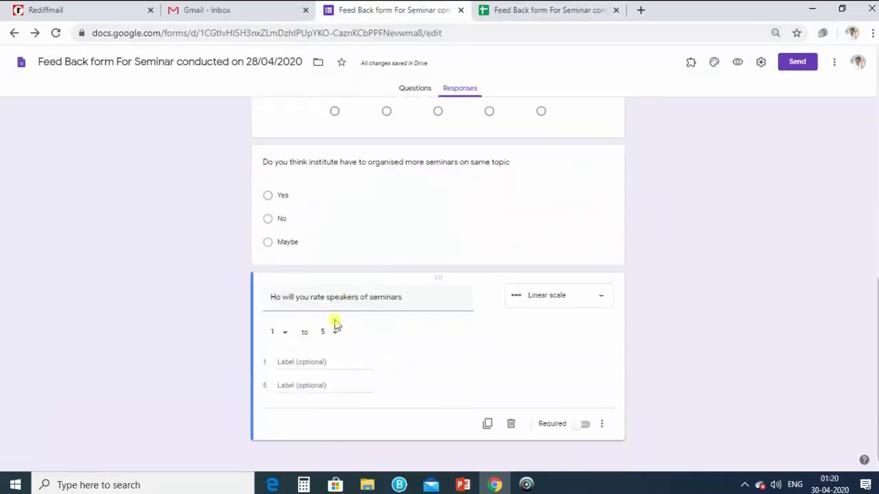
{"action": "scroll", "coordinate": [532, 316], "scroll_direction": "up", "scroll_amount": 4}
{"action": "scroll", "coordinate": [534, 316], "scroll_direction": "up", "scroll_amount": 3}
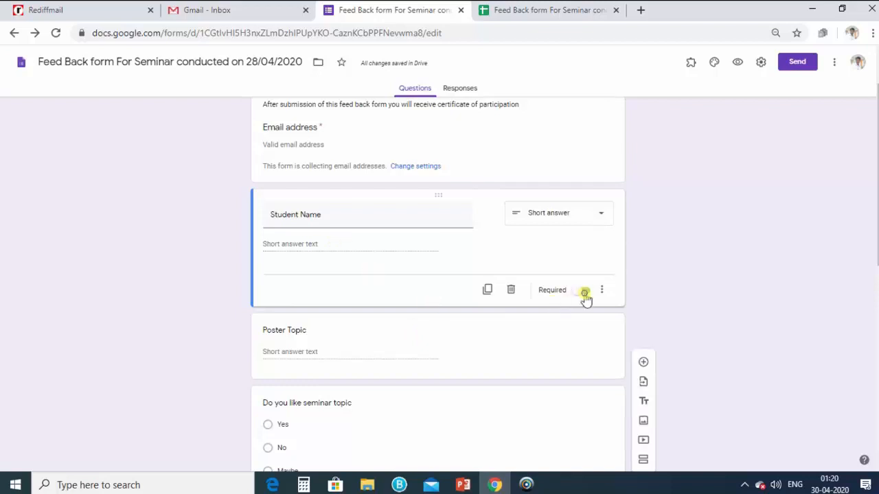
{"action": "left_click", "coordinate": [585, 292]}
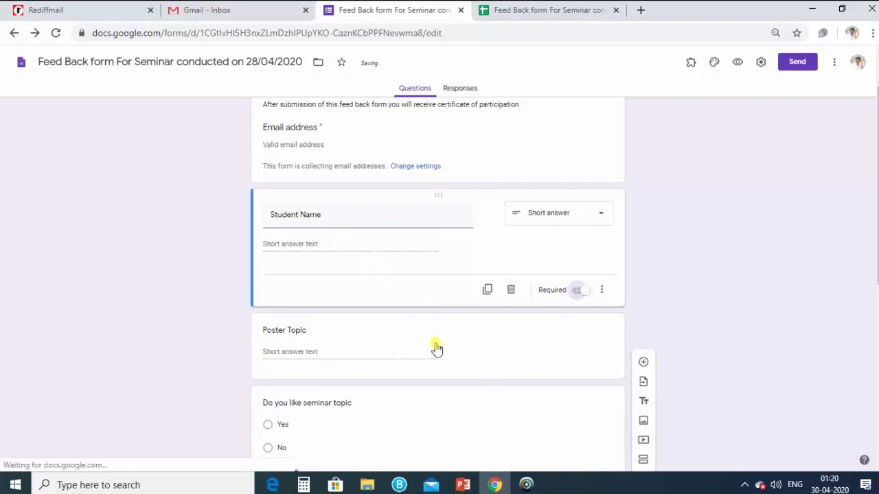
{"action": "left_click", "coordinate": [336, 339]}
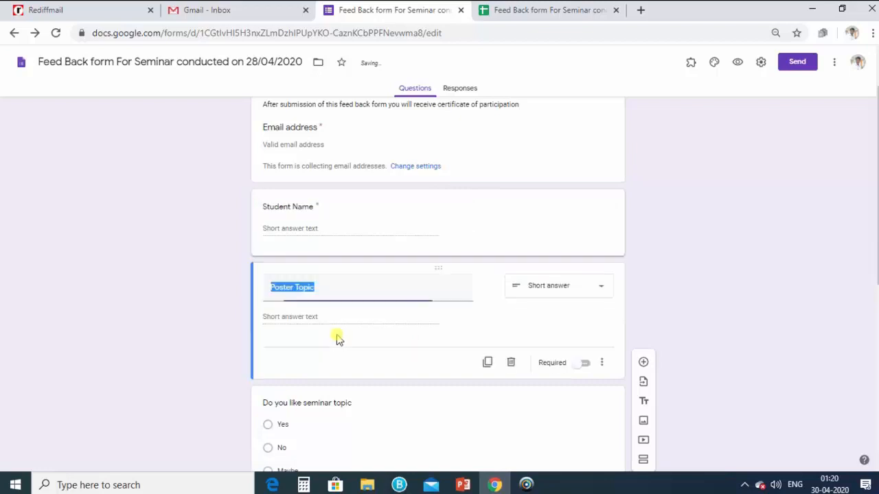
{"action": "left_click", "coordinate": [586, 367]}
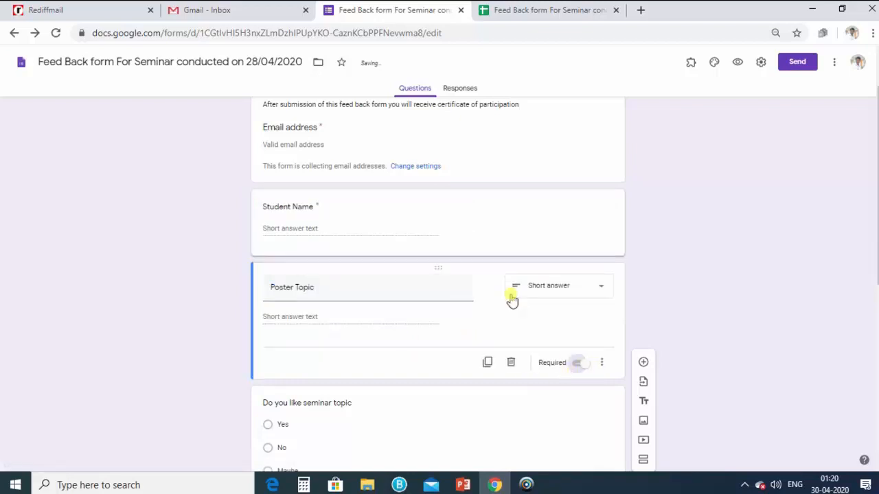
- Launch the Autocrat add-on in the form's linked response spreadsheet and enlarge the page for readability
{"action": "left_click", "coordinate": [539, 12]}
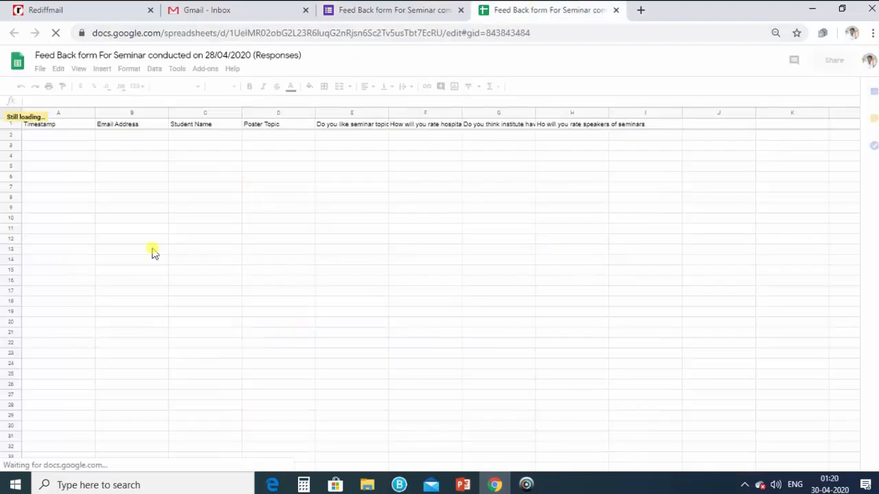
{"action": "left_click", "coordinate": [228, 69]}
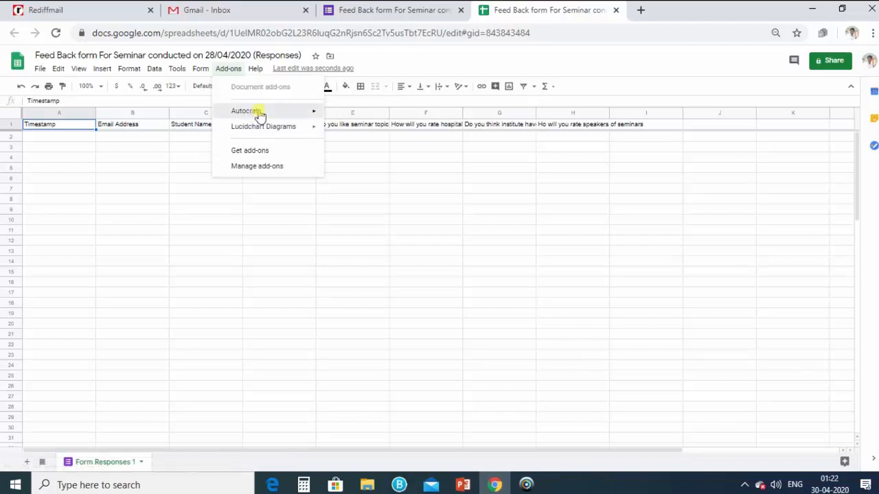
{"action": "mouse_move", "coordinate": [256, 112]}
{"action": "left_click", "coordinate": [350, 114]}
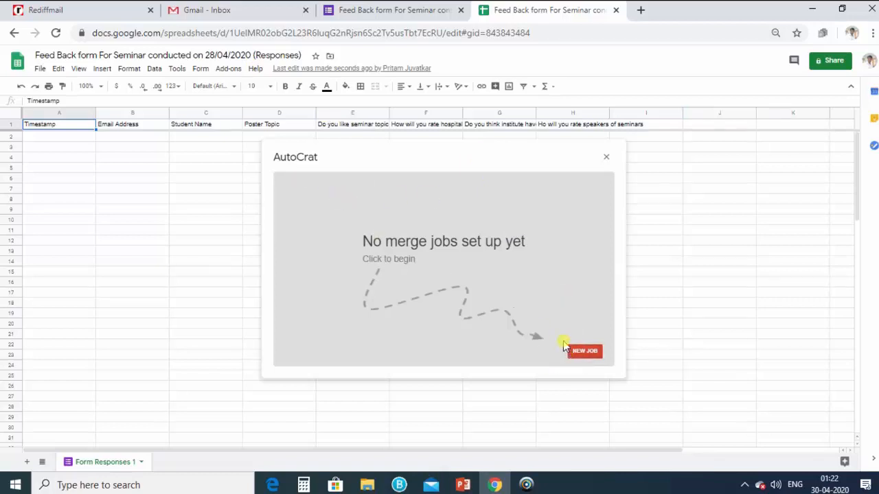
{"action": "key", "text": "ctrl+plus"}
{"action": "key", "text": "ctrl+plus"}
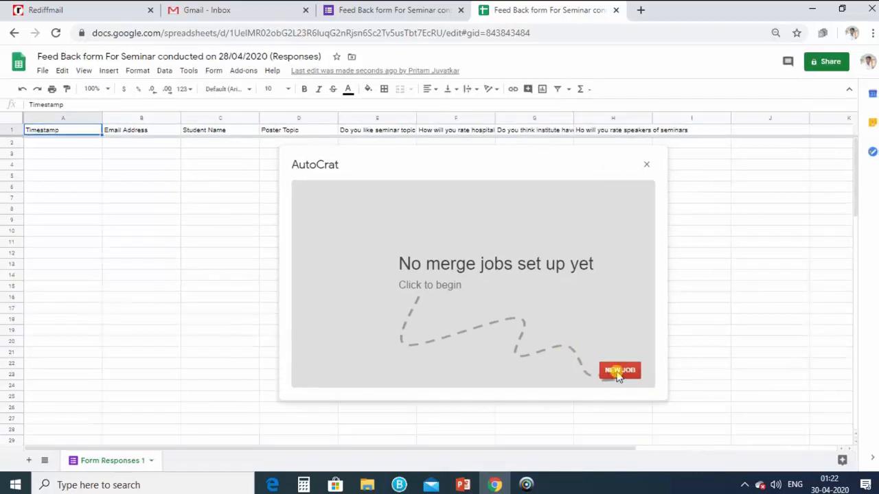
{"action": "key", "text": "ctrl+plus"}
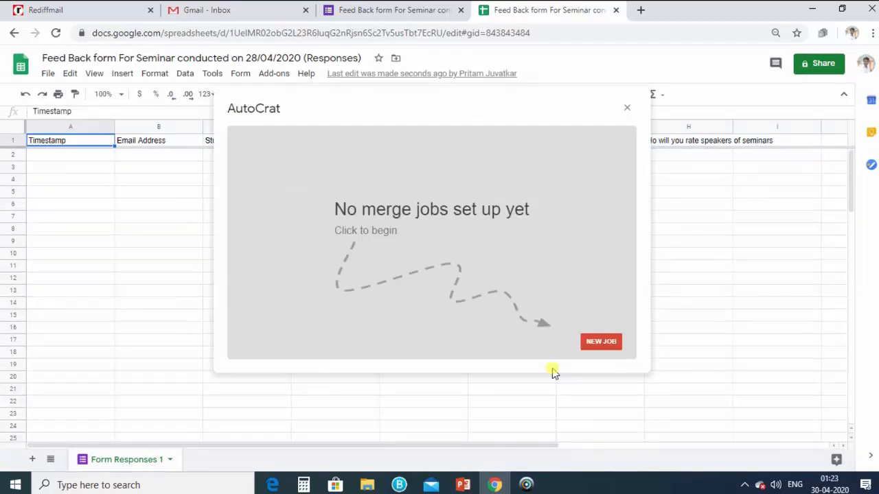
- Create a new merge job named "Certificate of participation" and continue to the template choice
{"action": "left_click", "coordinate": [599, 344]}
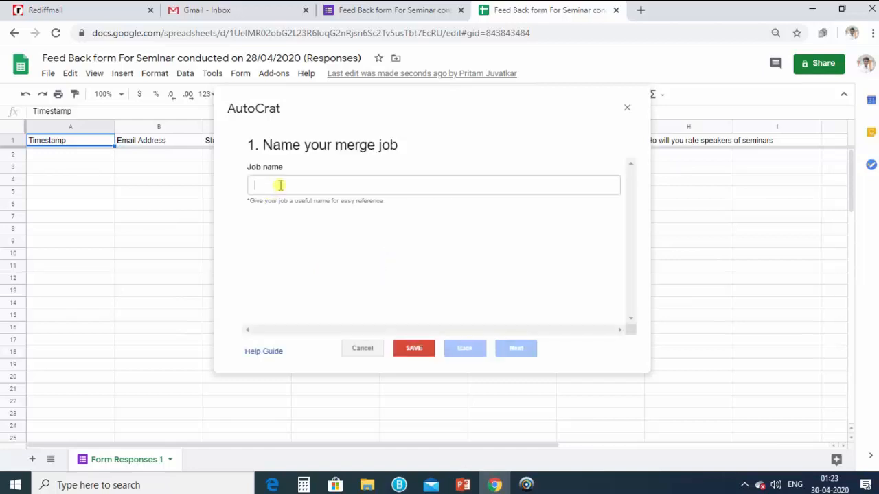
{"action": "left_click", "coordinate": [280, 184]}
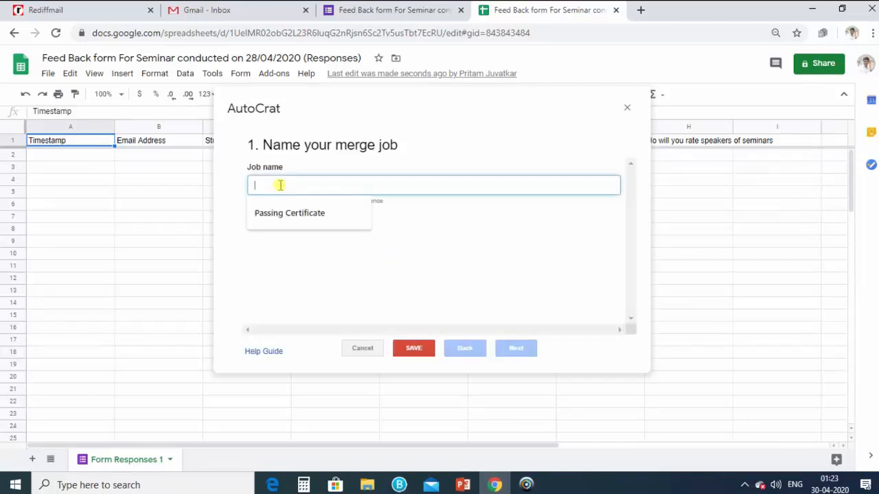
{"action": "type", "text": "Certificate of participation"}
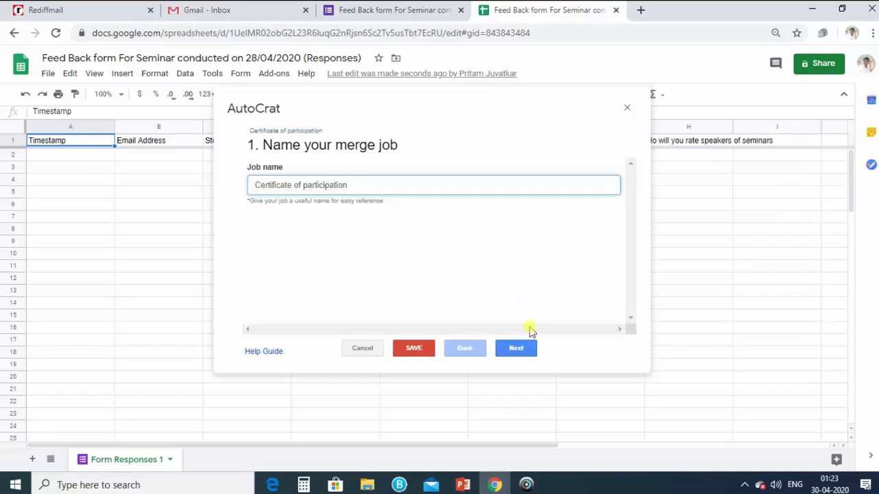
{"action": "left_click", "coordinate": [515, 347]}
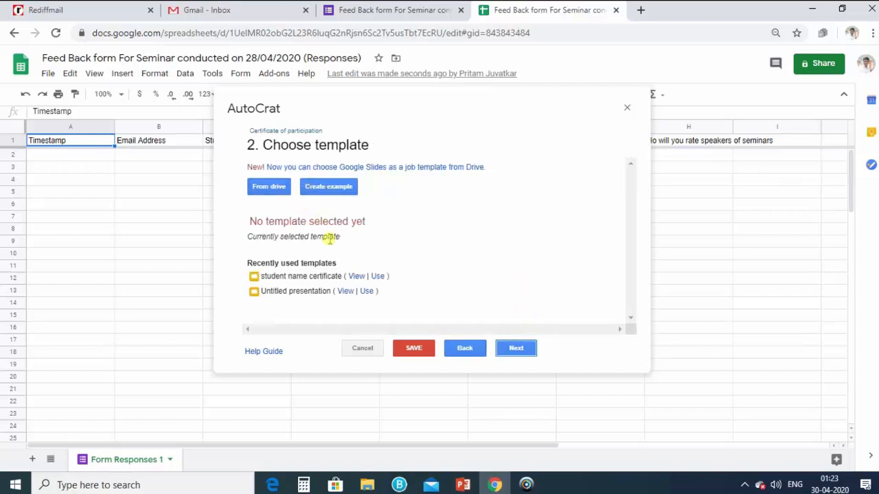
- Choose the "student name certificate" slides file from Drive as the merge job's template and continue to data mapping
{"action": "left_click_drag", "start_coordinate": [500, 102], "coordinate": [506, 124]}
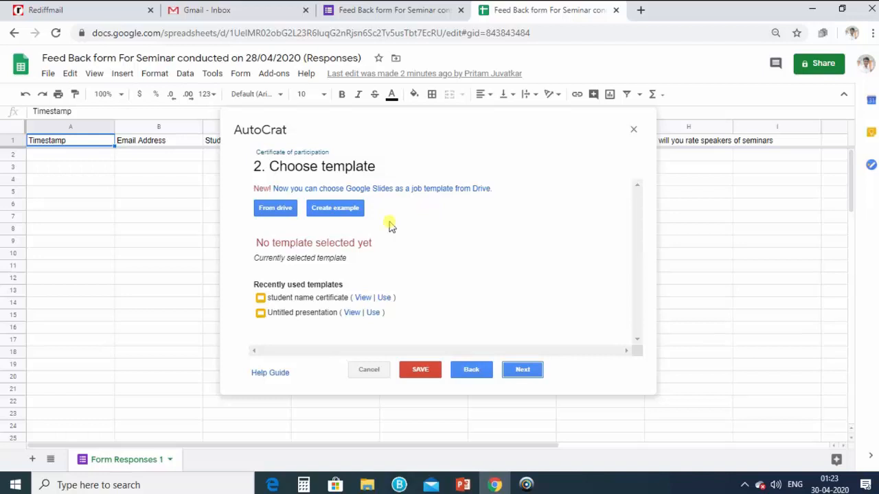
{"action": "left_click", "coordinate": [277, 213]}
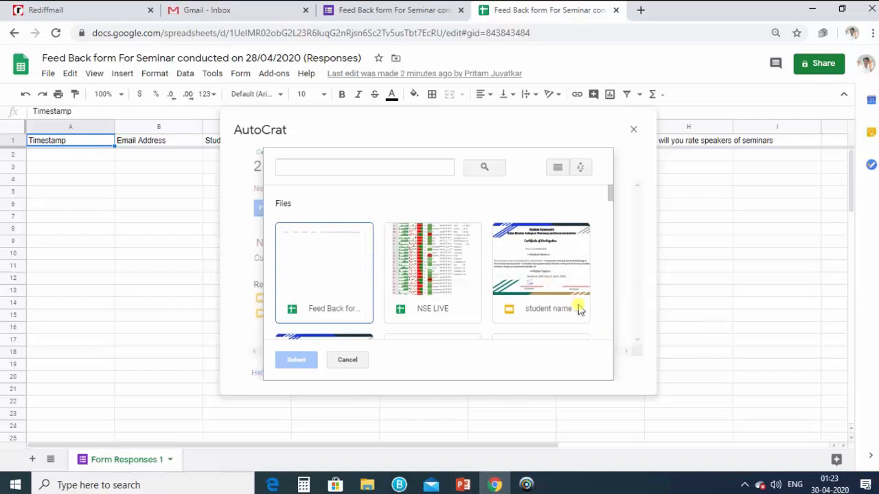
{"action": "left_click", "coordinate": [543, 278]}
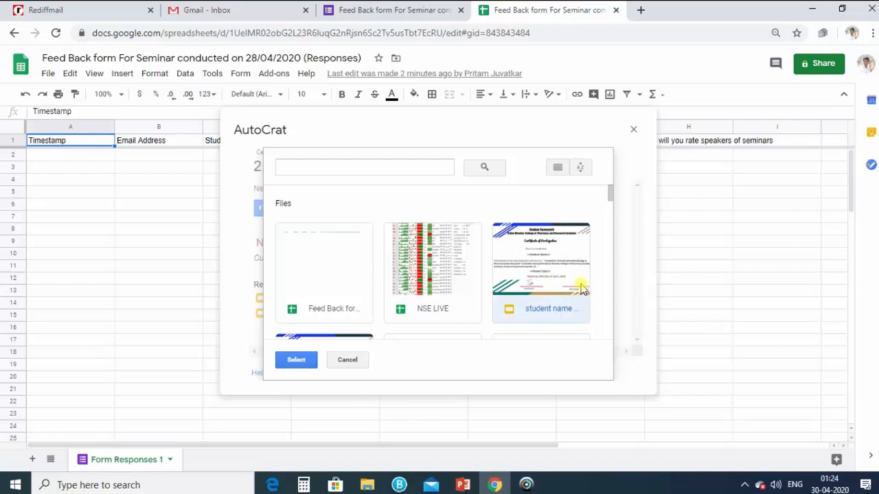
{"action": "scroll", "coordinate": [578, 287], "scroll_direction": "down", "scroll_amount": 1}
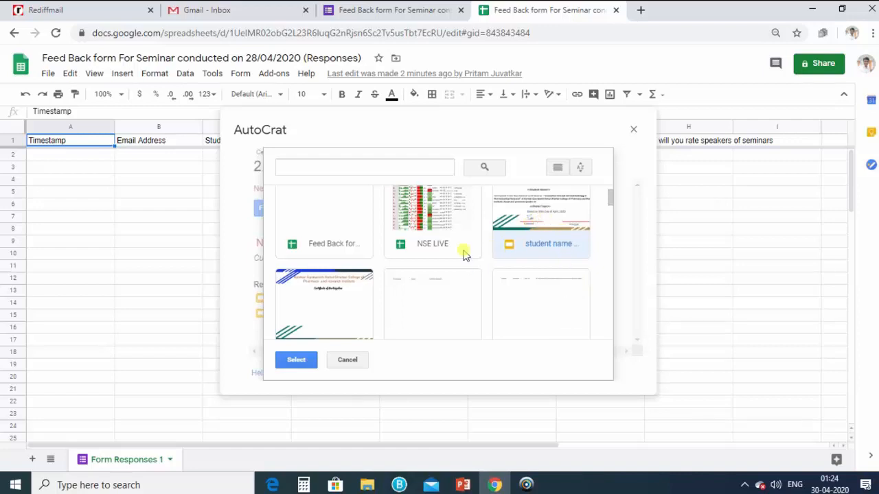
{"action": "left_click", "coordinate": [290, 360]}
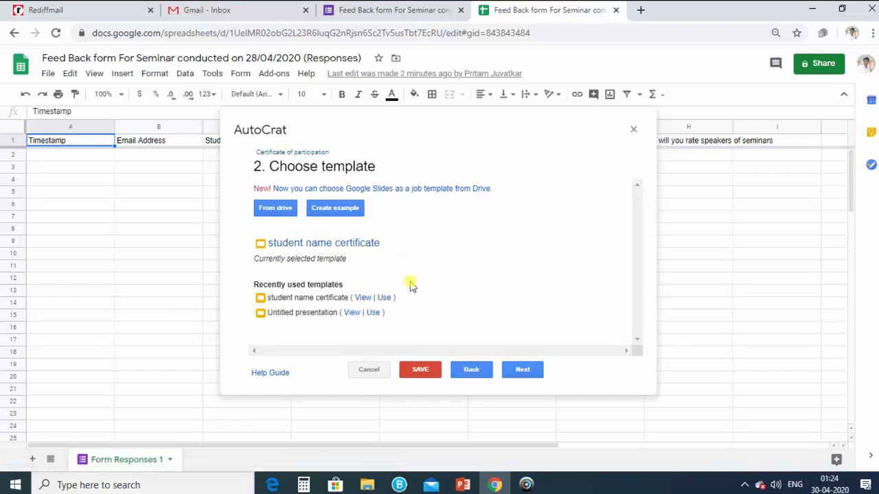
{"action": "left_click", "coordinate": [533, 372]}
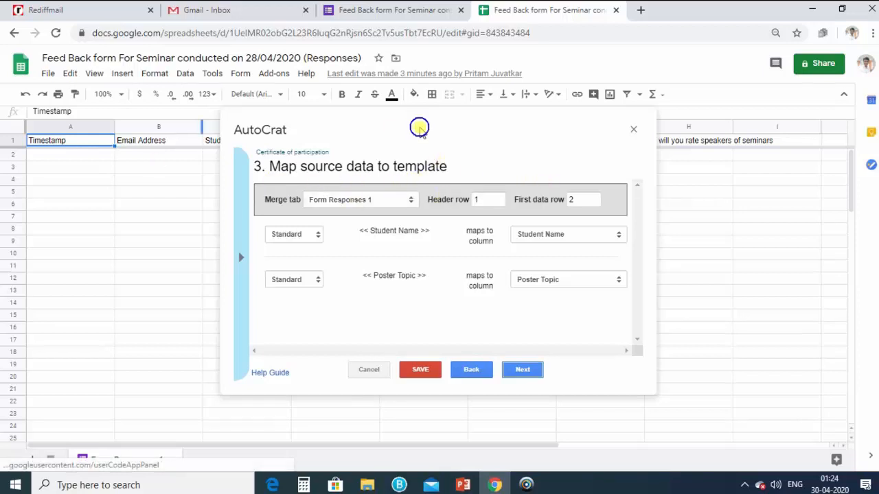
- Map the <<Poster Topic>> tag to the Poster Topic column, keep Student Name mapped to its own column, and continue
{"action": "left_click_drag", "start_coordinate": [419, 127], "coordinate": [435, 178]}
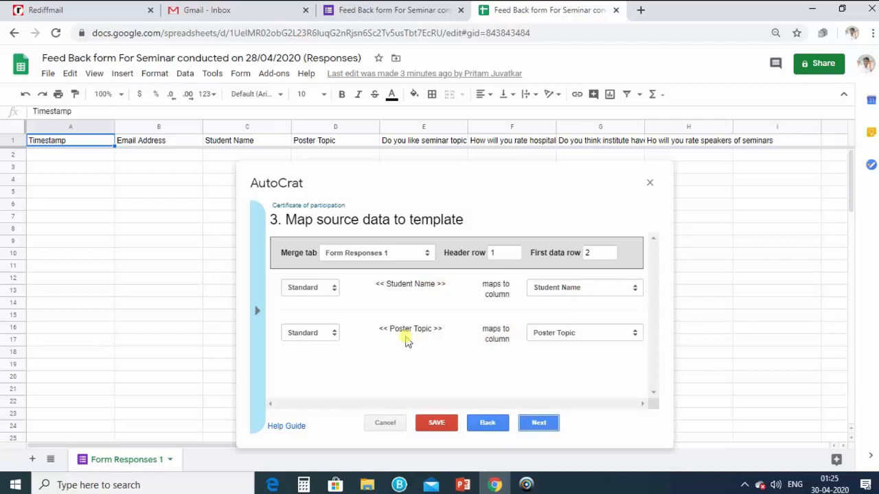
{"action": "left_click", "coordinate": [582, 334]}
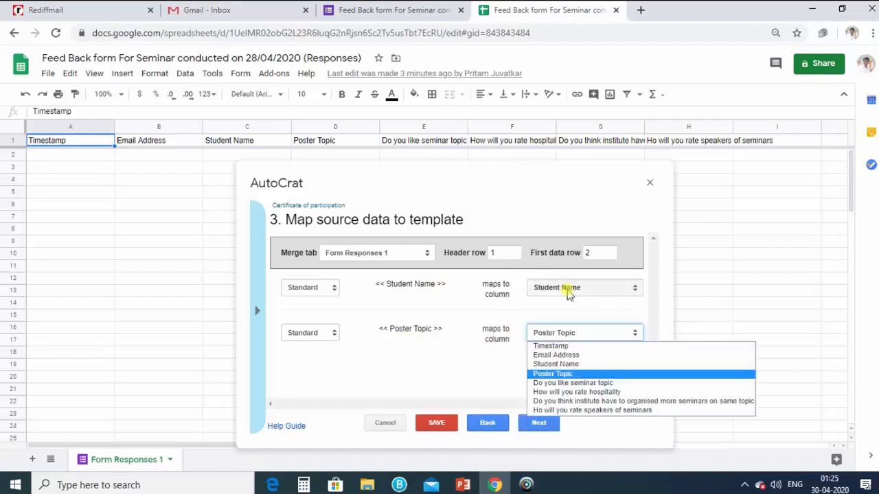
{"action": "left_click", "coordinate": [558, 374]}
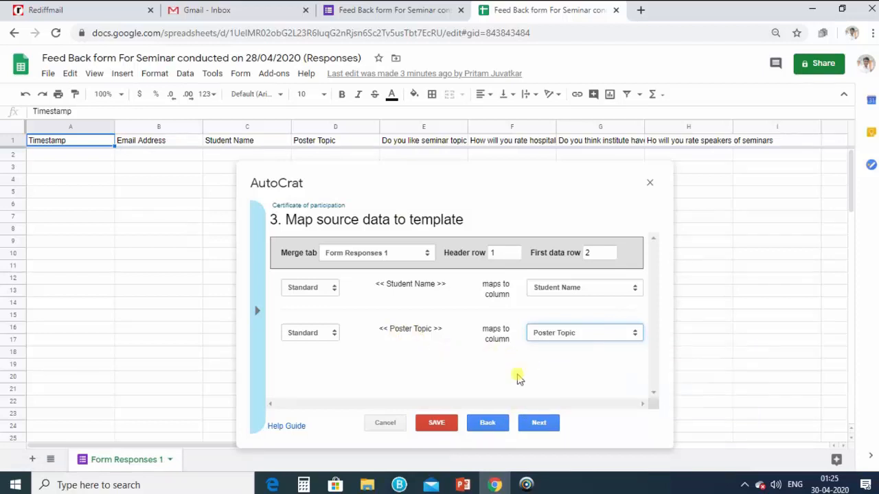
{"action": "left_click", "coordinate": [539, 423]}
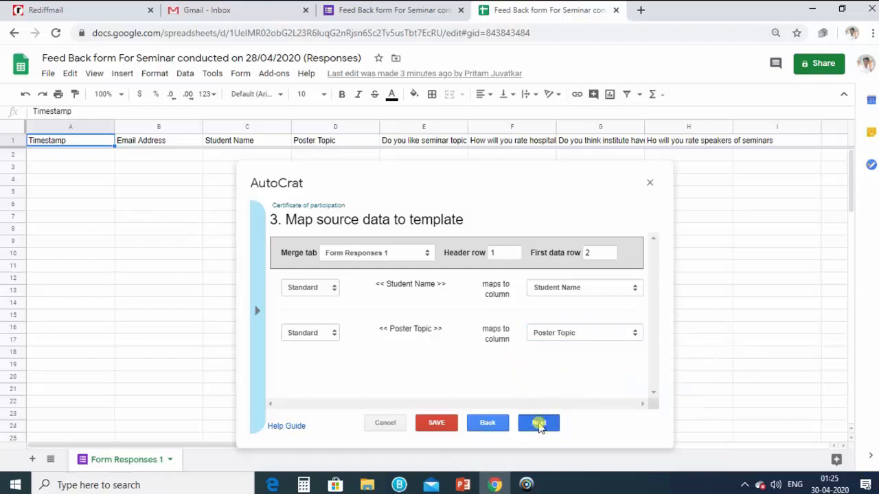
- Set the output file name to "Certificate, <<Student Name>>, <<Poster Topic>>" and the file type to PDF, keeping multiple output mode
{"action": "left_click", "coordinate": [308, 259]}
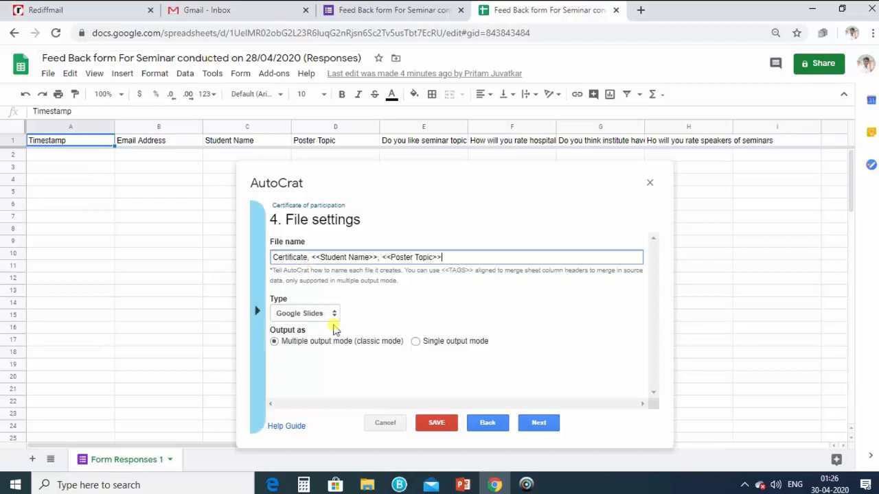
{"action": "left_click", "coordinate": [307, 313]}
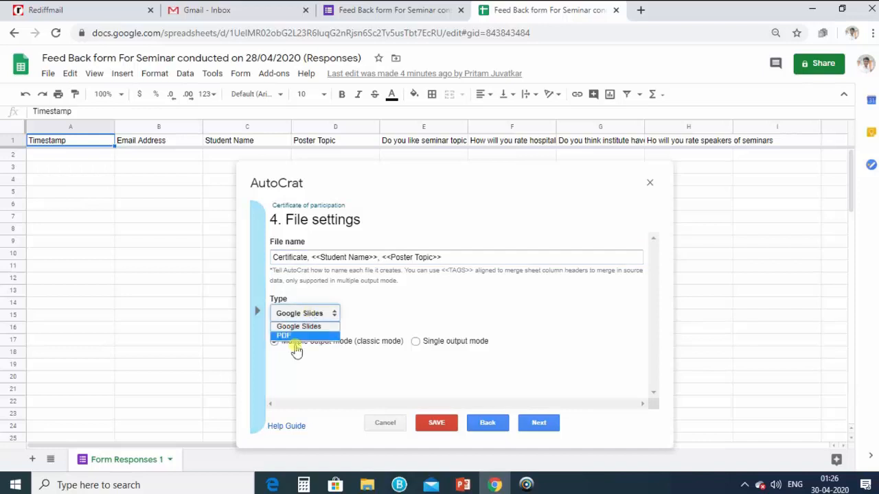
{"action": "left_click", "coordinate": [298, 335]}
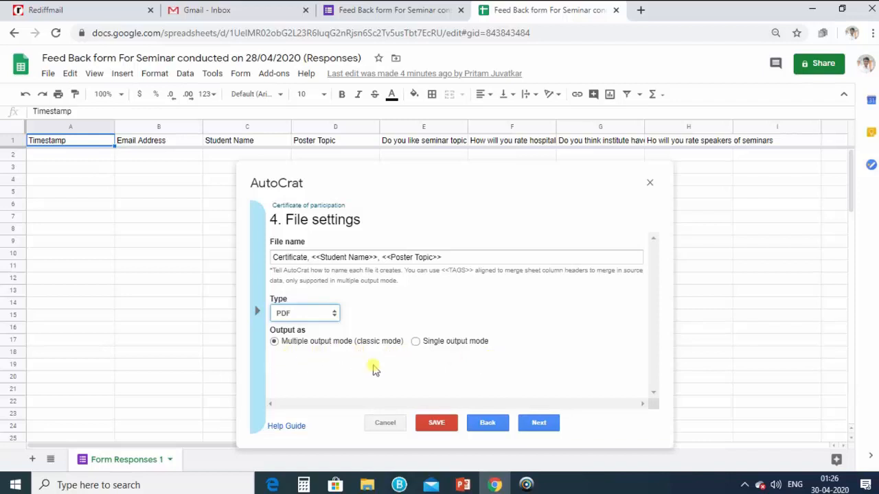
{"action": "left_click", "coordinate": [535, 424]}
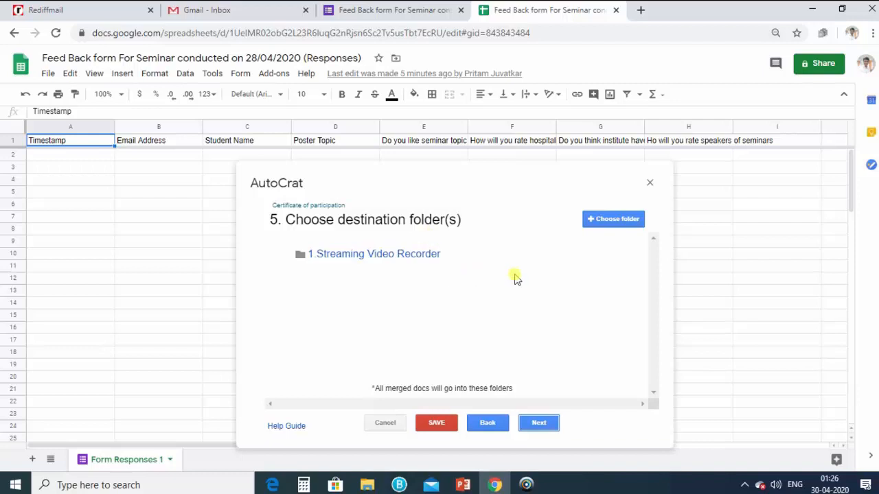
- Replace the destination folder "1.Streaming Video Recorder" with the Certificates folder from Drive
{"action": "left_click", "coordinate": [594, 254]}
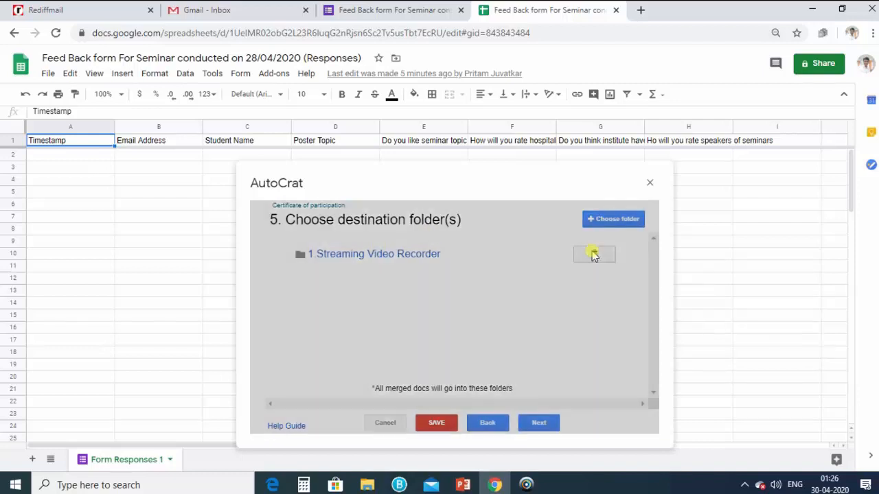
{"action": "left_click", "coordinate": [611, 302]}
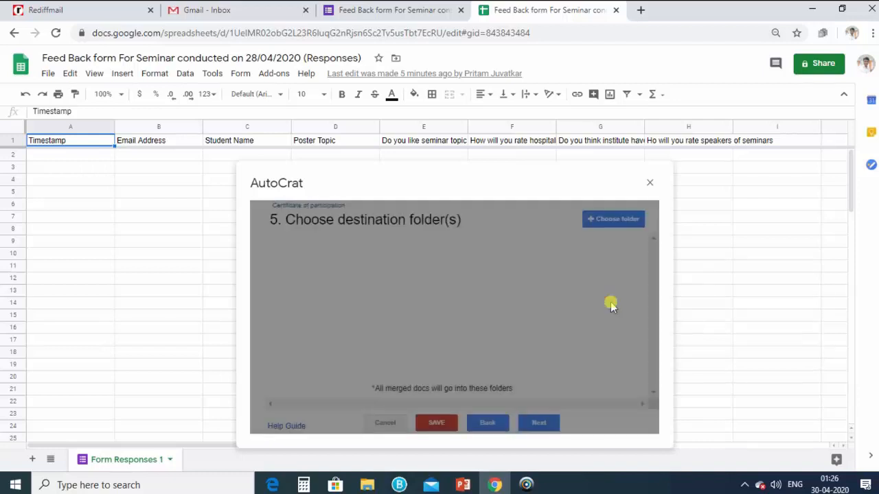
{"action": "left_click", "coordinate": [603, 220]}
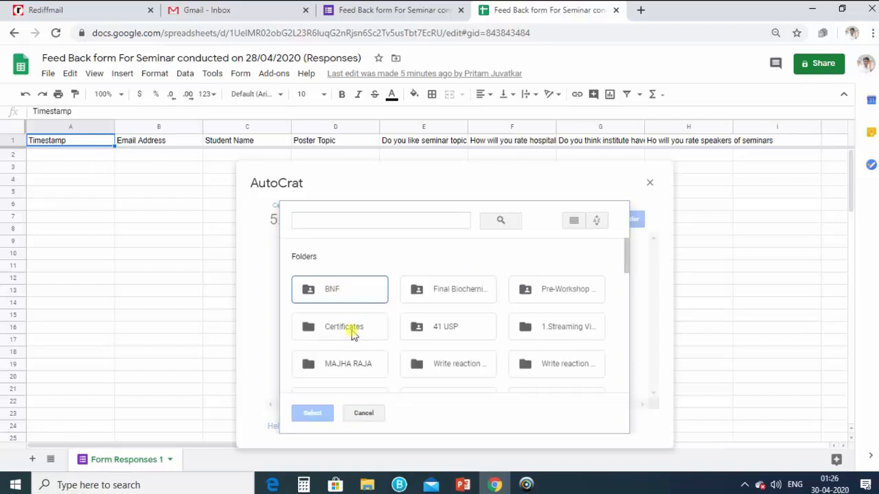
{"action": "left_click", "coordinate": [354, 332]}
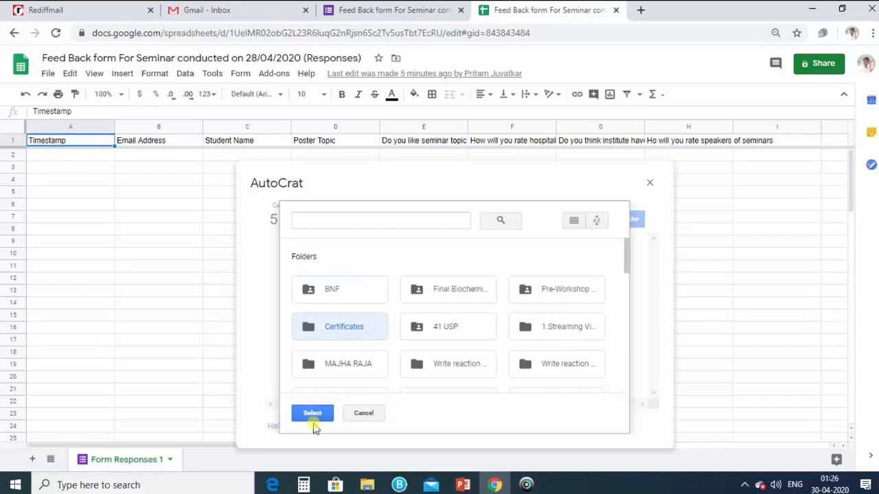
{"action": "left_click", "coordinate": [315, 415]}
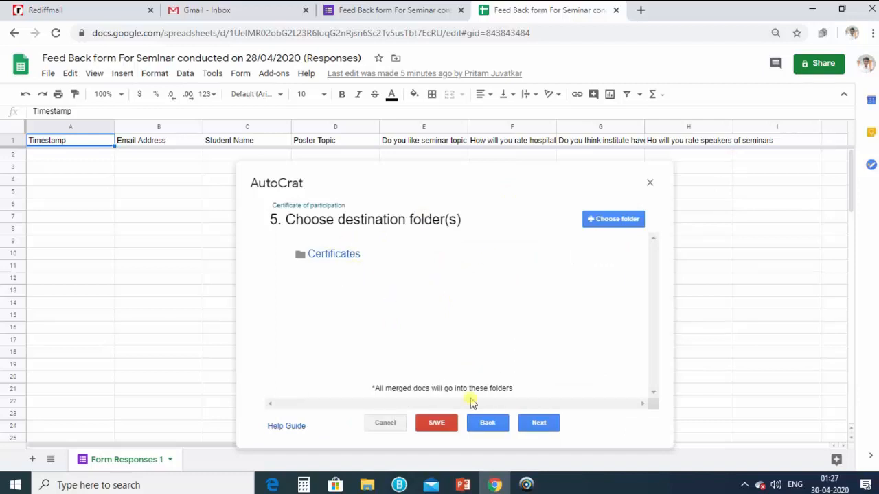
- Advance to the document sharing and email settings, leaving the optional dynamic folder reference unset
{"action": "left_click", "coordinate": [541, 427]}
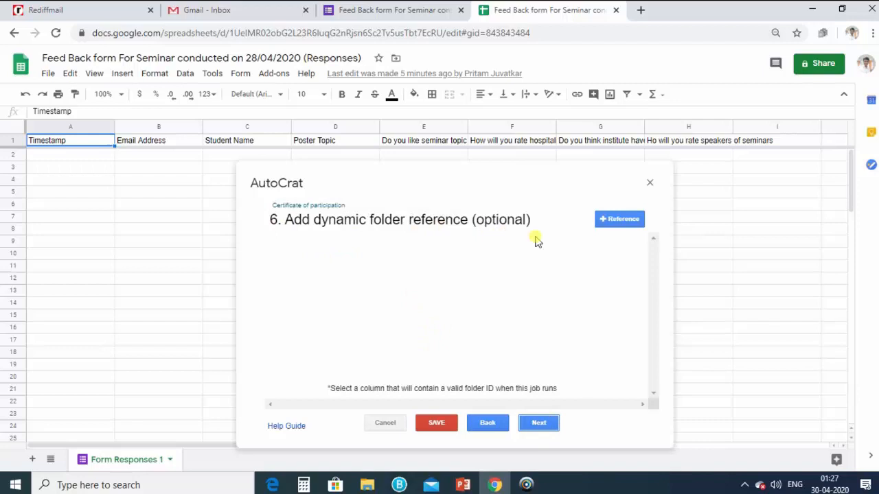
{"action": "left_click", "coordinate": [547, 426]}
{"action": "left_click", "coordinate": [539, 423]}
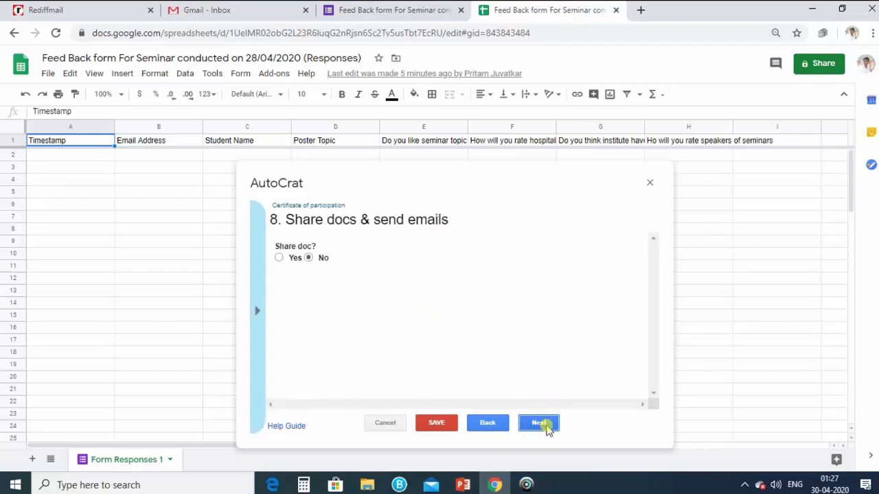
- Leave the optional merge condition unset and turn on document sharing for the job, keeping PDF as the shared format
{"action": "left_click", "coordinate": [489, 424]}
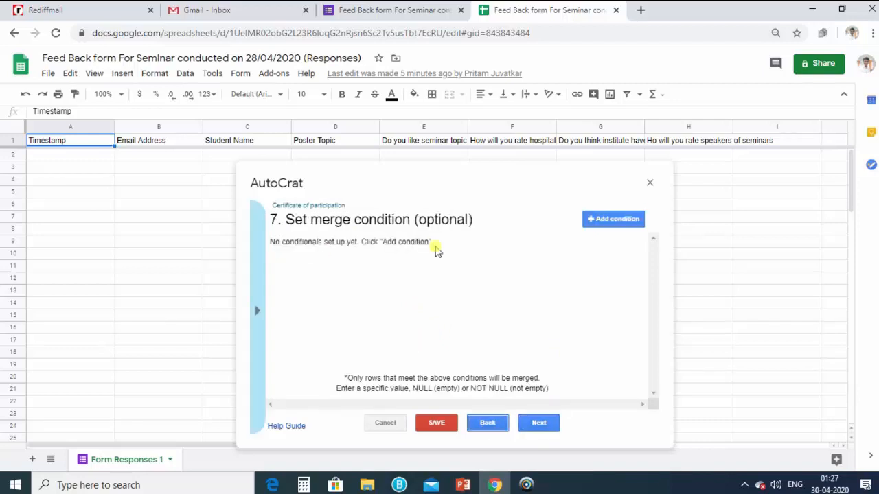
{"action": "left_click", "coordinate": [537, 422]}
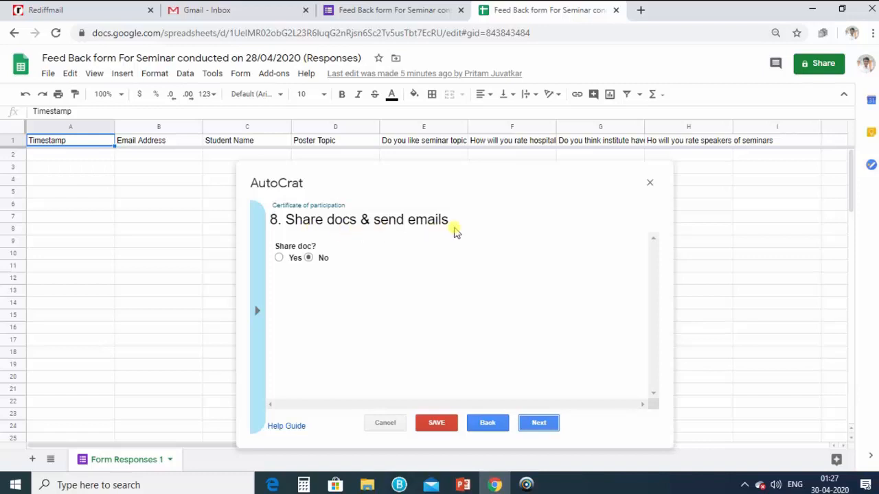
{"action": "left_click", "coordinate": [279, 258]}
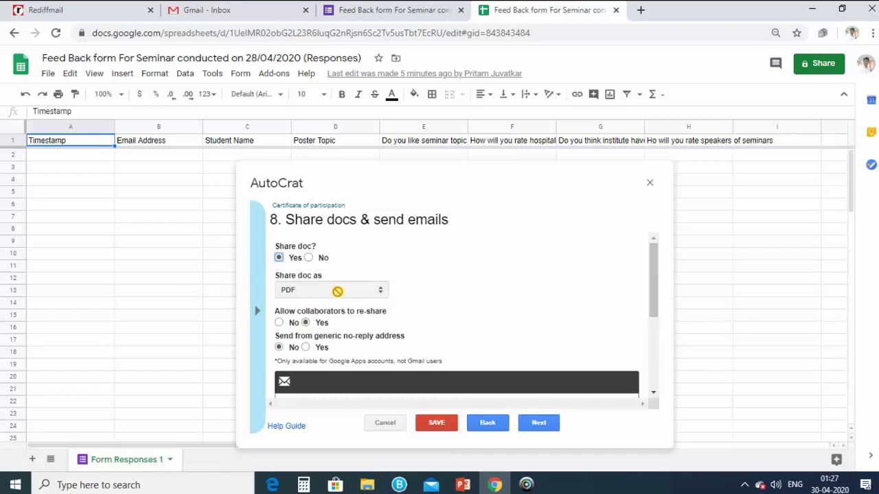
{"action": "scroll", "coordinate": [337, 291], "scroll_direction": "down", "scroll_amount": 2}
{"action": "scroll", "coordinate": [312, 317], "scroll_direction": "up", "scroll_amount": 2}
{"action": "scroll", "coordinate": [443, 319], "scroll_direction": "down", "scroll_amount": 1}
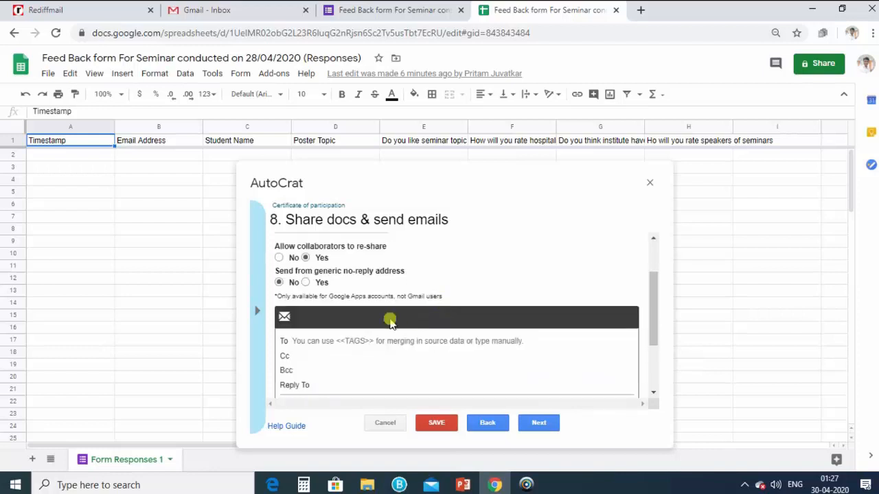
- Address the job's email to <<Email Address>> and give it the subject "Certificate of Participation"
{"action": "left_click", "coordinate": [309, 342]}
{"action": "scroll", "coordinate": [343, 327], "scroll_direction": "down", "scroll_amount": 1}
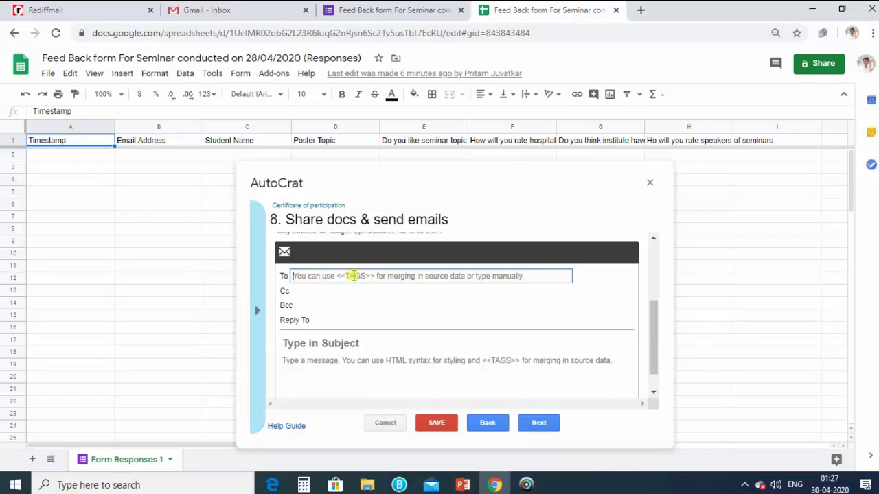
{"action": "type", "text": "<<Email Address>>"}
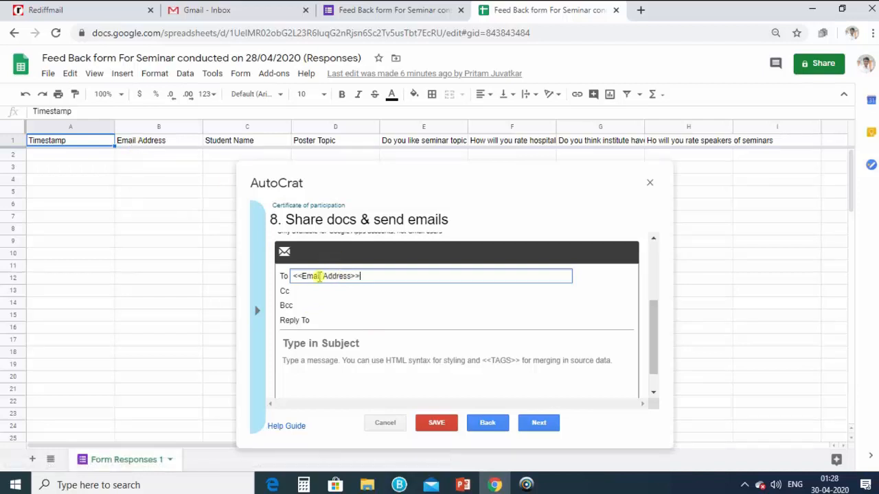
{"action": "left_click", "coordinate": [316, 345]}
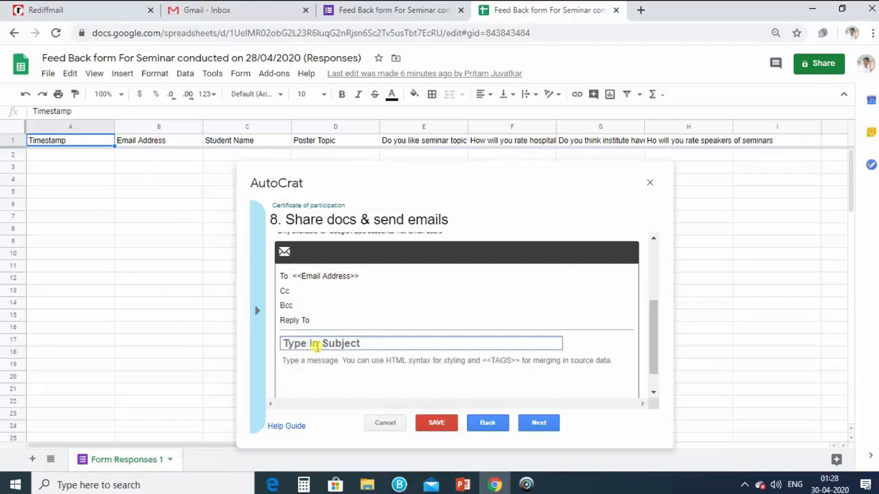
{"action": "type", "text": "Certificate of Participation"}
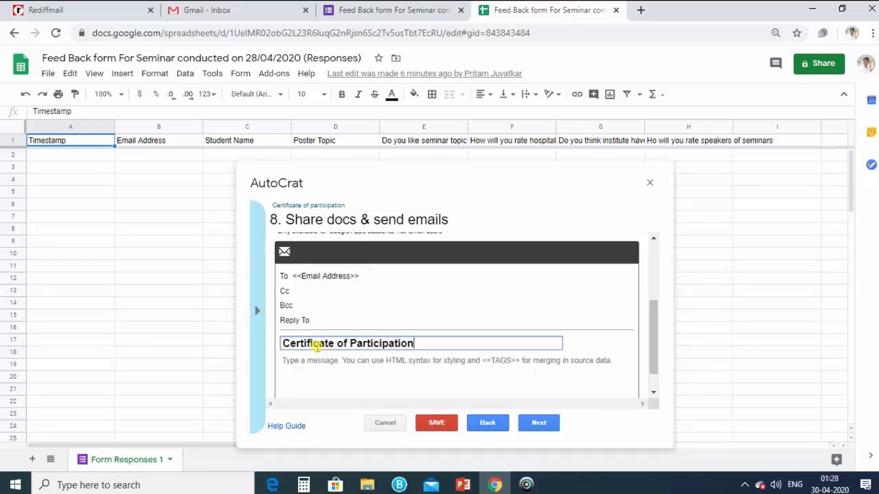
- Write the email message body as "HI congratulation and thanks for your presence"
{"action": "scroll", "coordinate": [389, 303], "scroll_direction": "up", "scroll_amount": 2}
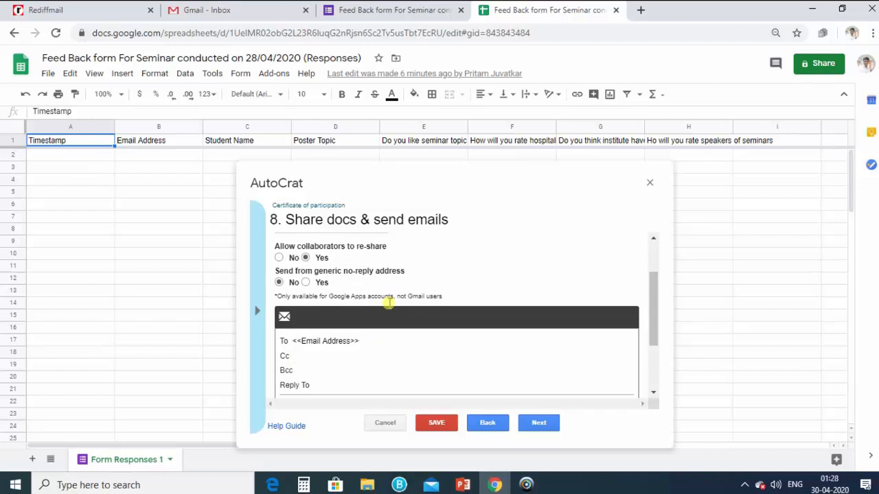
{"action": "scroll", "coordinate": [389, 308], "scroll_direction": "down", "scroll_amount": 3}
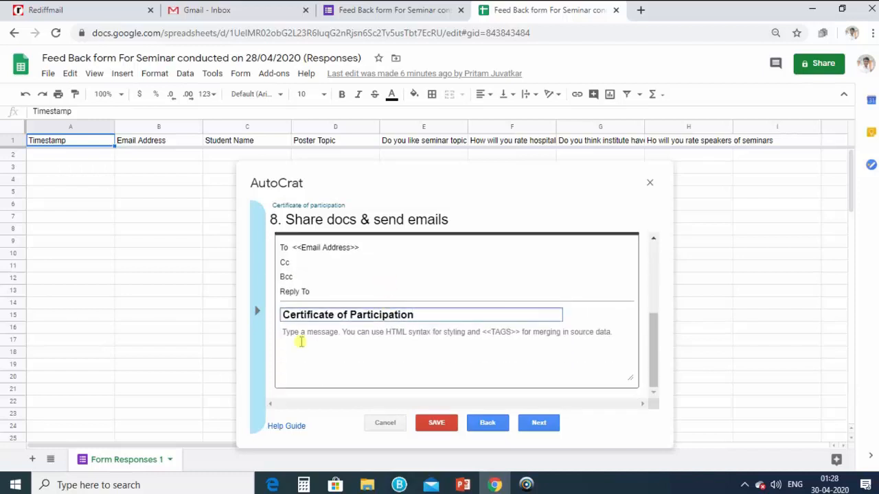
{"action": "left_click", "coordinate": [302, 337]}
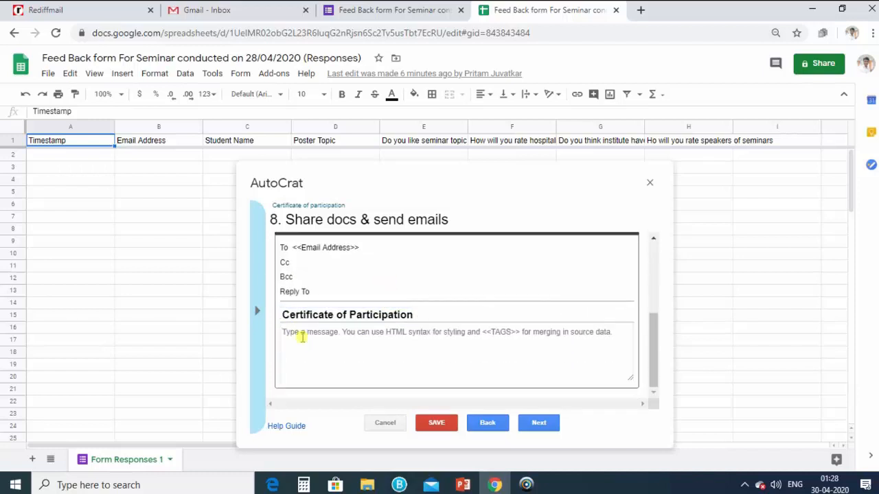
{"action": "type", "text": "Hi"}
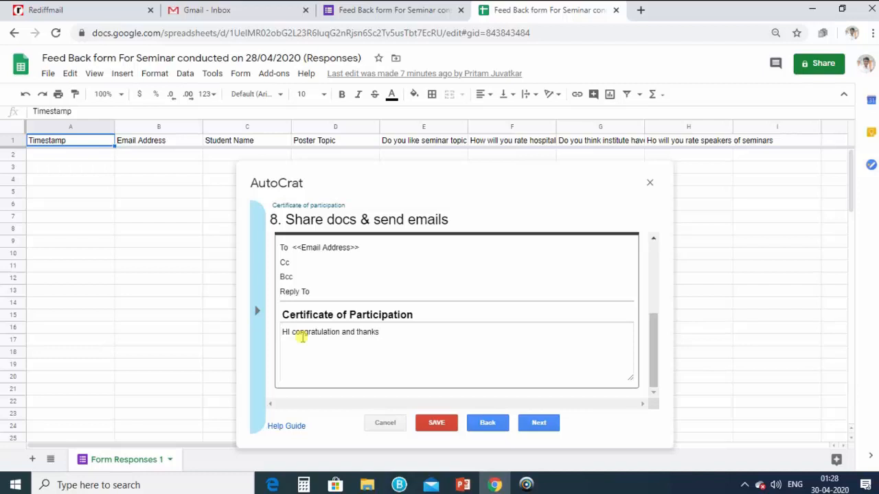
{"action": "key", "text": "BackSpace"}
{"action": "key", "text": "BackSpace"}
{"action": "key", "text": "BackSpace"}
{"action": "key", "text": "BackSpace"}
{"action": "key", "text": "BackSpace"}
{"action": "key", "text": "BackSpace"}
{"action": "key", "text": "BackSpace"}
{"action": "key", "text": "BackSpace"}
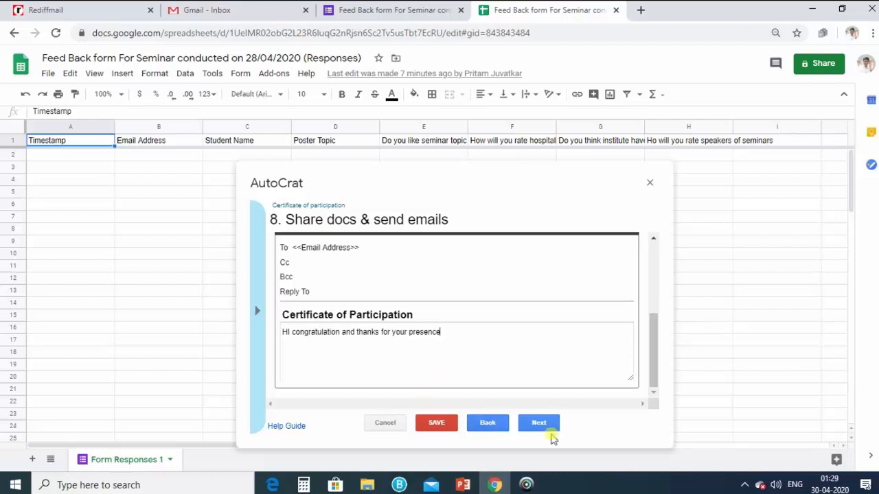
- Continue to the job triggers and set the job to run on form trigger, confirming that triggers are enabled for the project
{"action": "scroll", "coordinate": [478, 338], "scroll_direction": "up", "scroll_amount": 5}
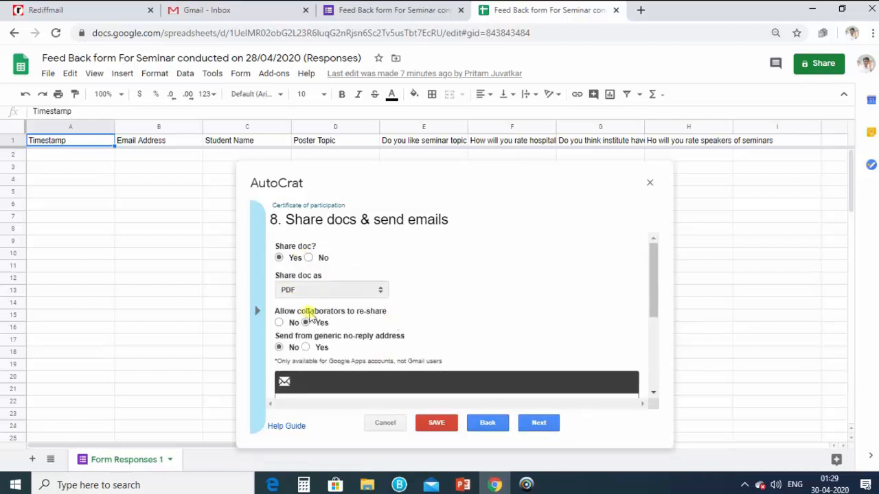
{"action": "scroll", "coordinate": [390, 315], "scroll_direction": "down", "scroll_amount": 1}
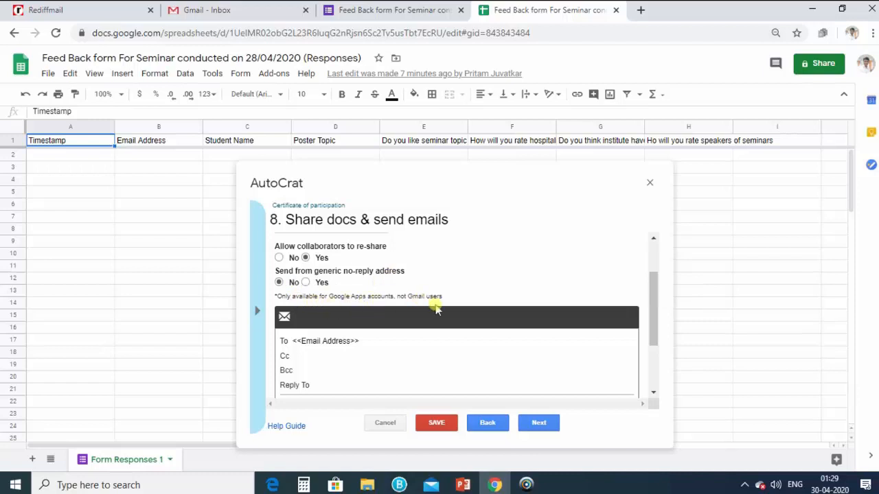
{"action": "scroll", "coordinate": [313, 335], "scroll_direction": "down", "scroll_amount": 2}
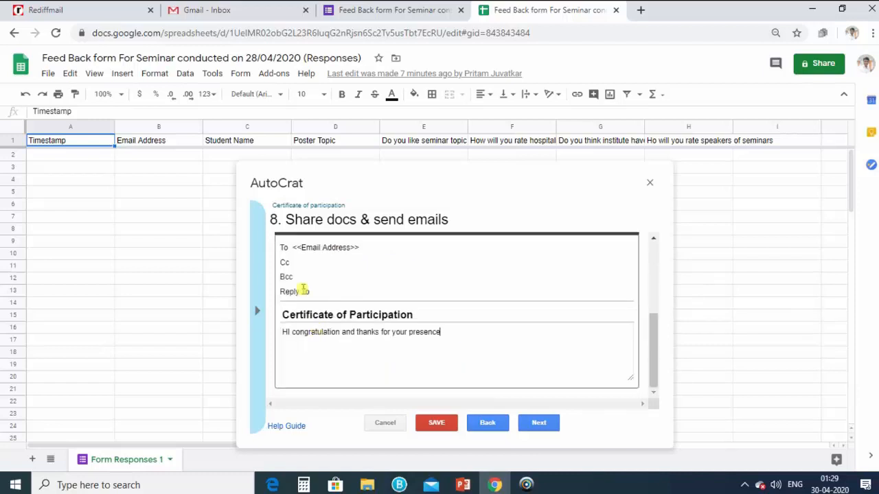
{"action": "left_click", "coordinate": [539, 424]}
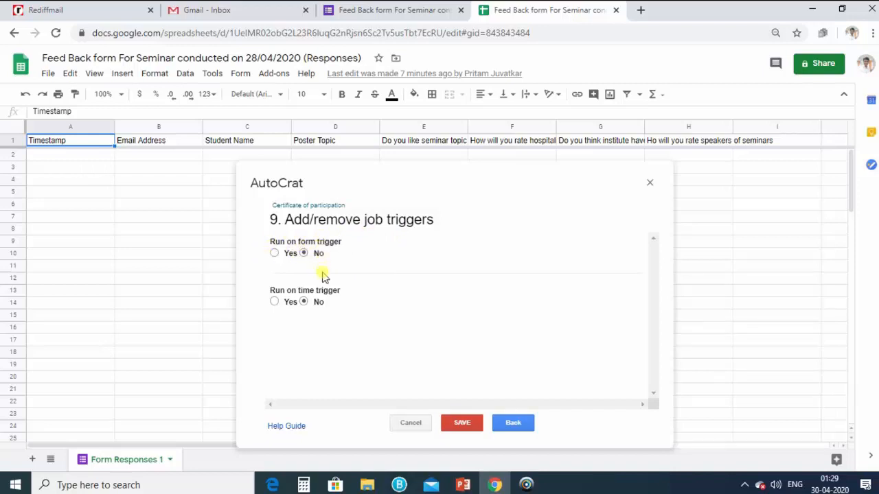
{"action": "left_click", "coordinate": [274, 254]}
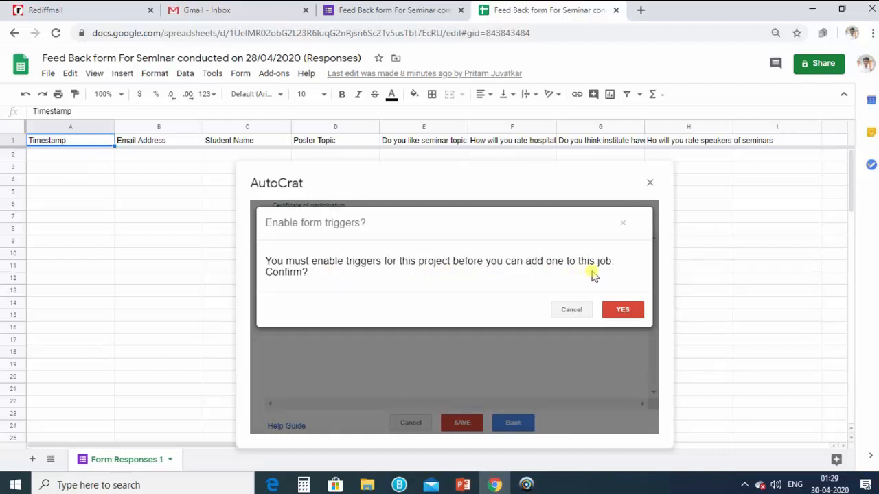
{"action": "left_click", "coordinate": [629, 310]}
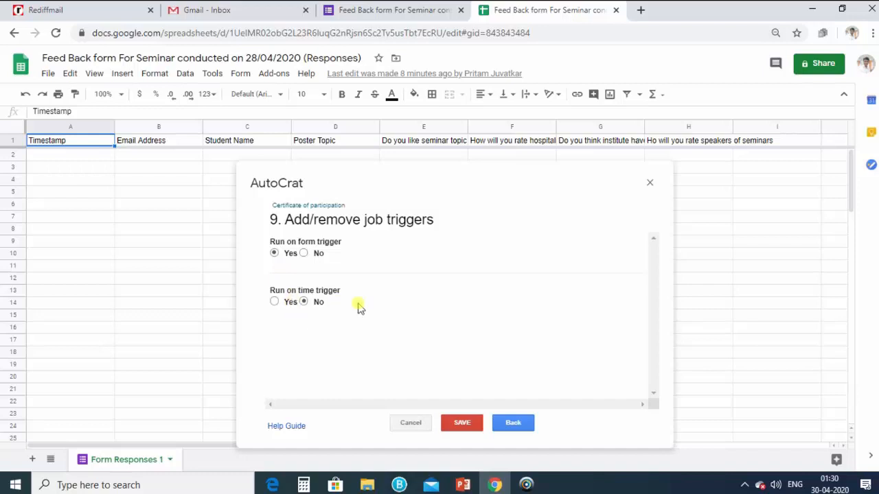
{"action": "left_click", "coordinate": [274, 303]}
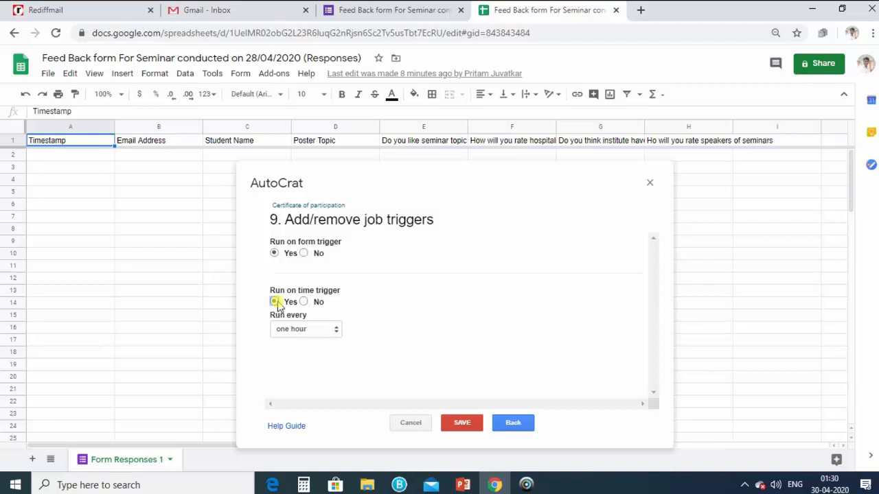
{"action": "left_click", "coordinate": [302, 330]}
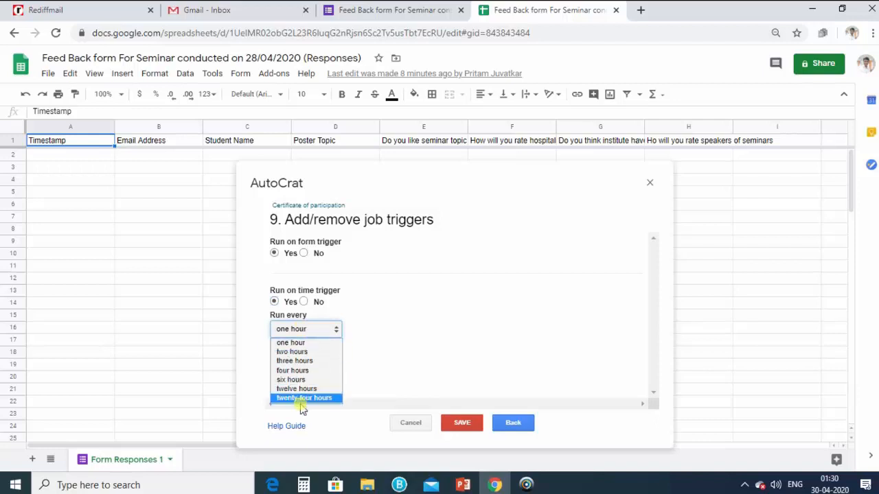
{"action": "left_click", "coordinate": [410, 351]}
{"action": "left_click", "coordinate": [303, 301]}
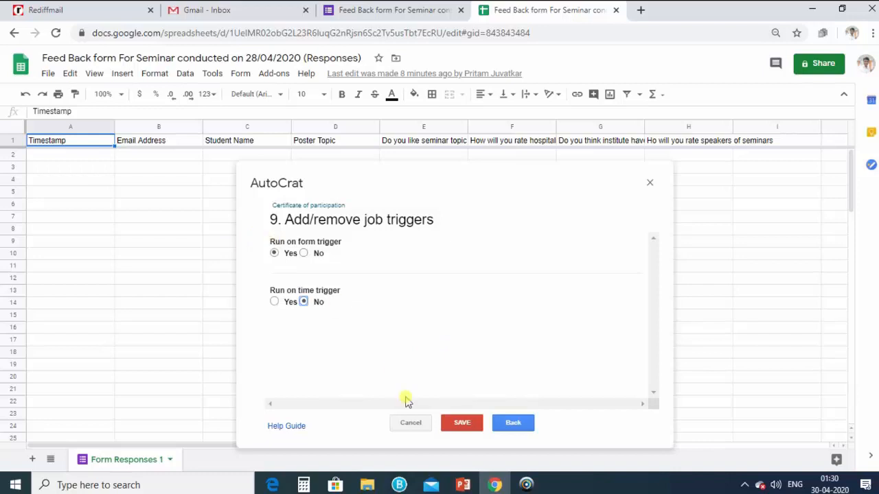
- Save the Certificate of participation job and run it once on the response sheet, closing the add-on window when done
{"action": "left_click", "coordinate": [460, 425]}
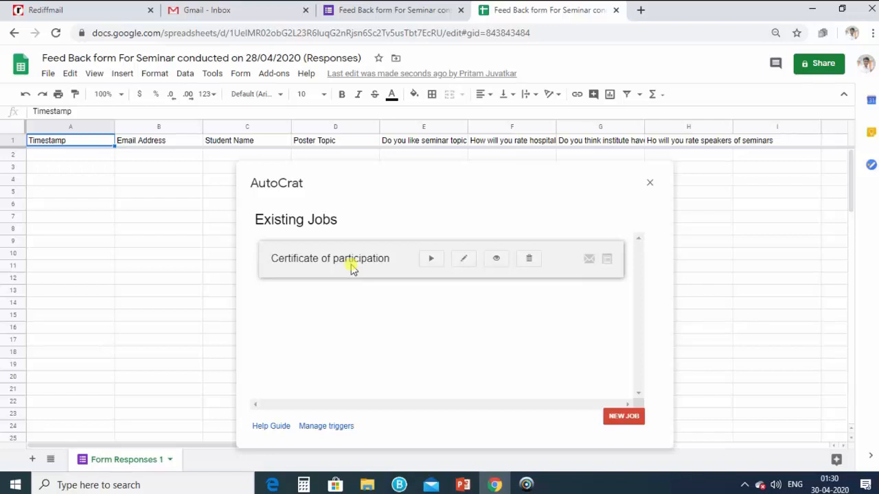
{"action": "left_click", "coordinate": [431, 260]}
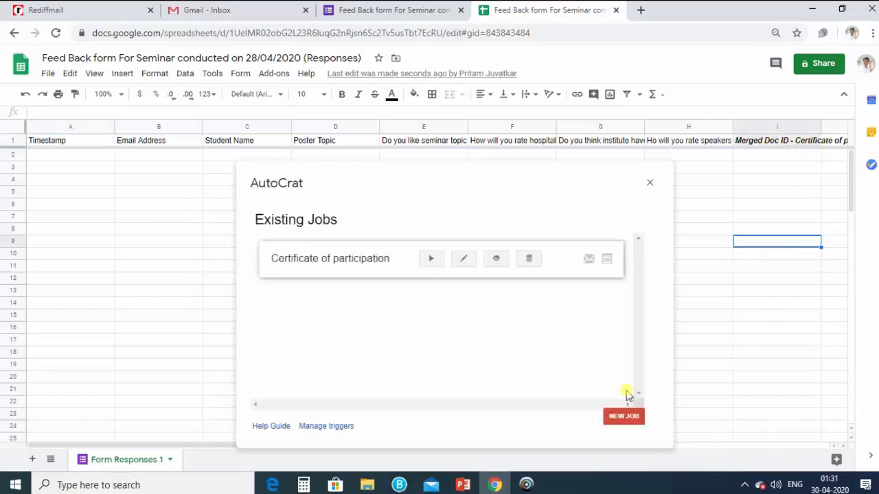
{"action": "left_click", "coordinate": [650, 183]}
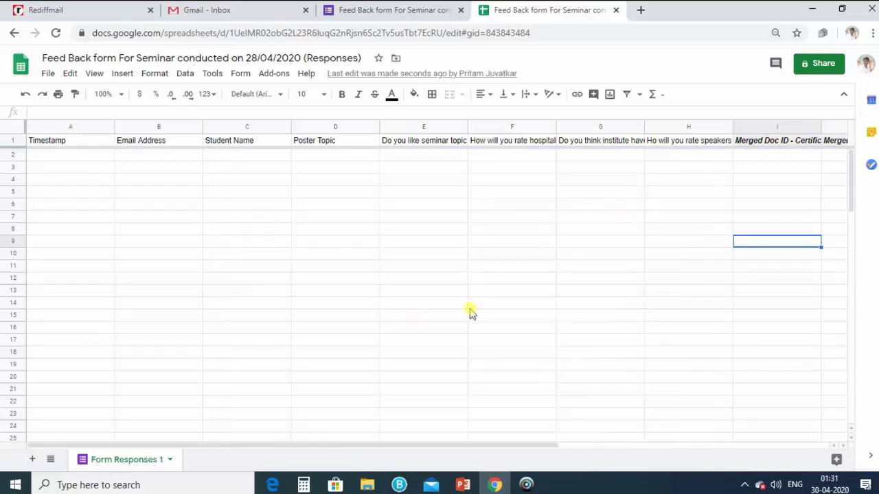
{"action": "left_click_drag", "start_coordinate": [551, 446], "coordinate": [642, 443]}
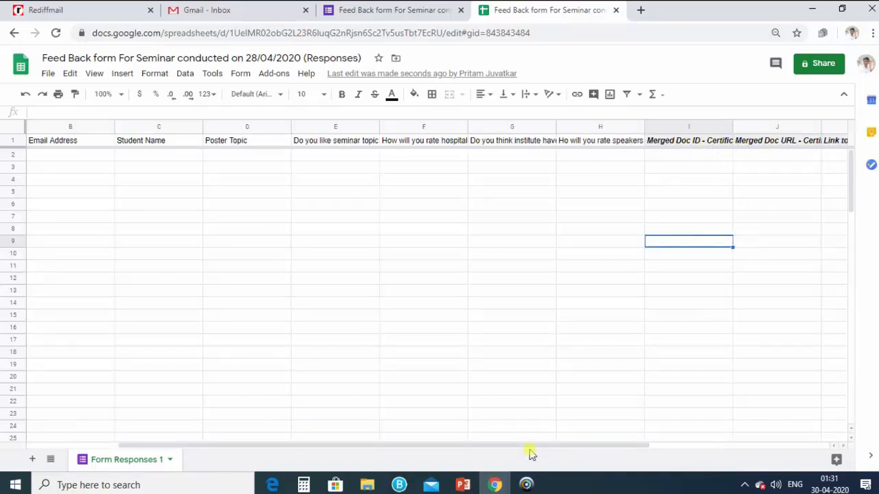
{"action": "left_click_drag", "start_coordinate": [638, 446], "coordinate": [773, 437]}
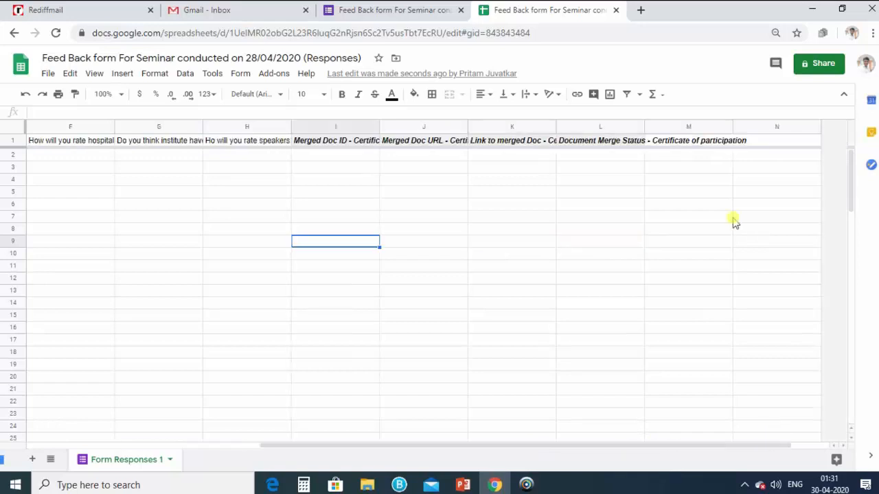
{"action": "left_click_drag", "start_coordinate": [677, 447], "coordinate": [423, 462]}
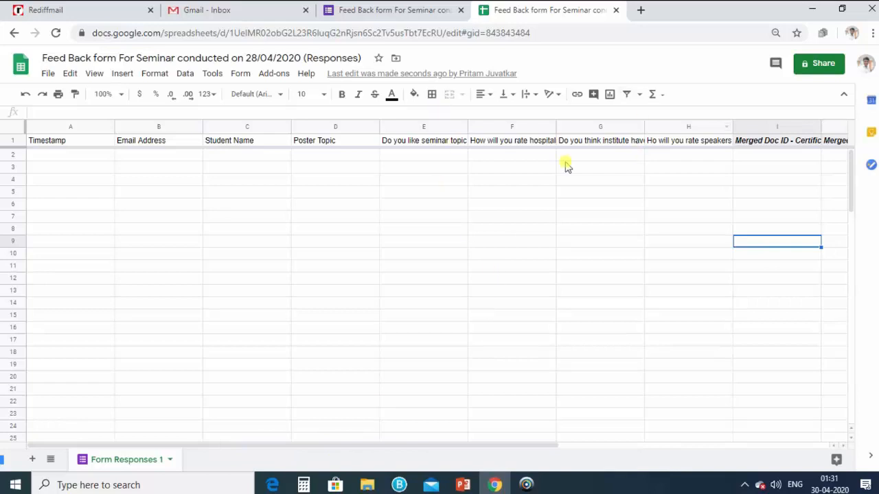
- Switch to the feedback form and copy its shortened share link
{"action": "left_click", "coordinate": [400, 19]}
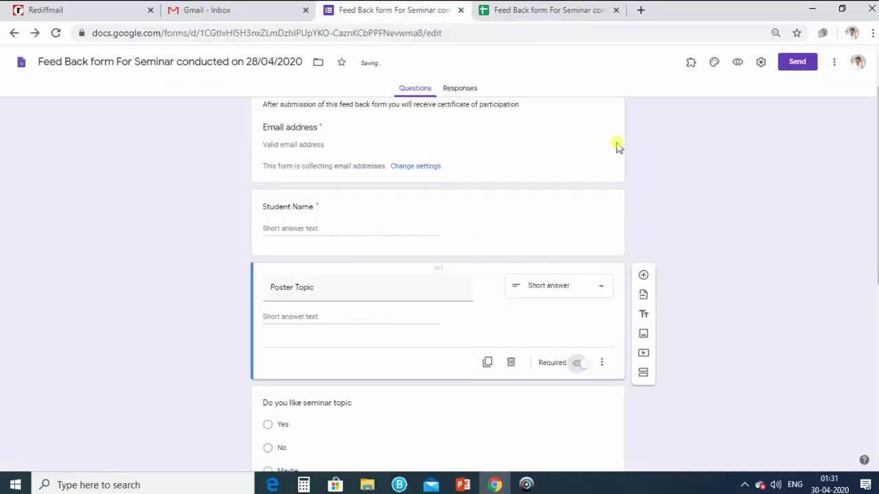
{"action": "key", "text": "ctrl+plus"}
{"action": "scroll", "coordinate": [591, 191], "scroll_direction": "up", "scroll_amount": 1}
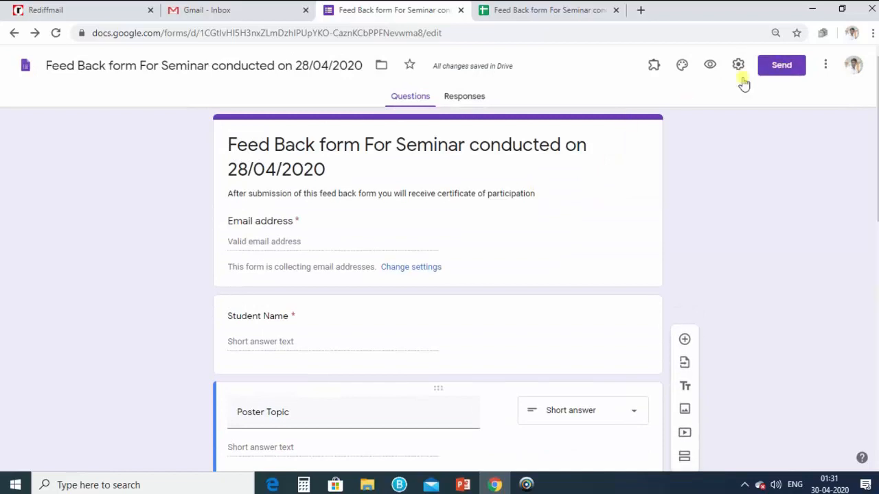
{"action": "left_click", "coordinate": [761, 70]}
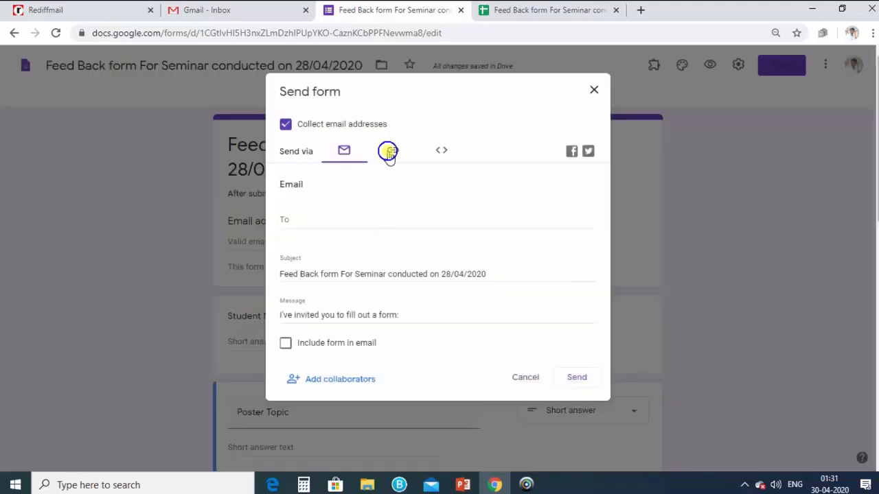
{"action": "left_click", "coordinate": [388, 152]}
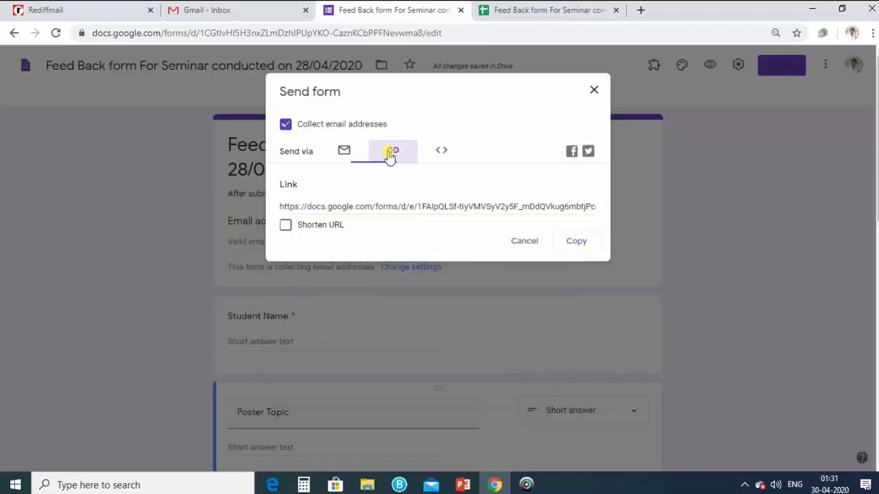
{"action": "left_click", "coordinate": [286, 225]}
{"action": "left_click", "coordinate": [569, 242]}
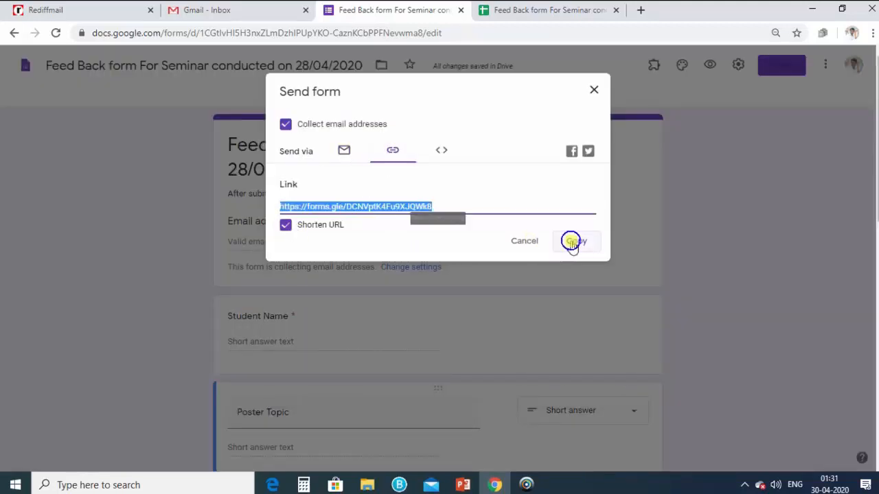
- Switch to Gmail, compose a new message with the copied form link in the body, and address it to the sender's own e-mail
{"action": "left_click", "coordinate": [190, 13]}
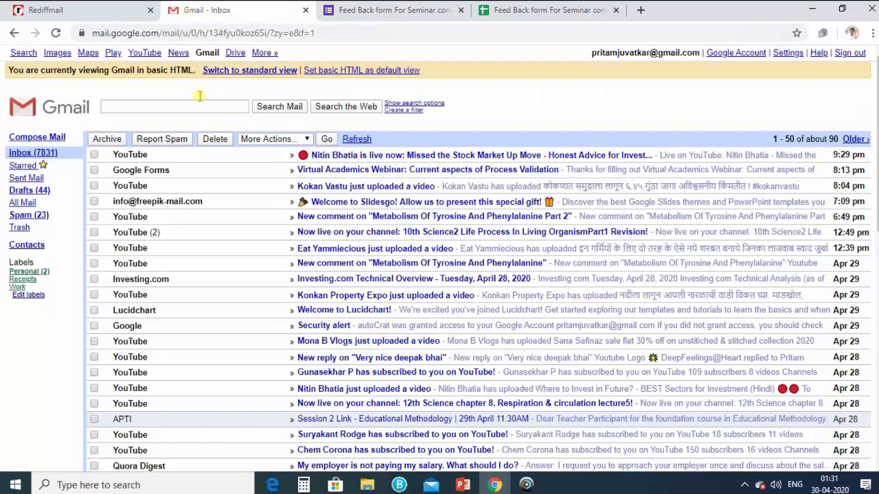
{"action": "left_click", "coordinate": [43, 139]}
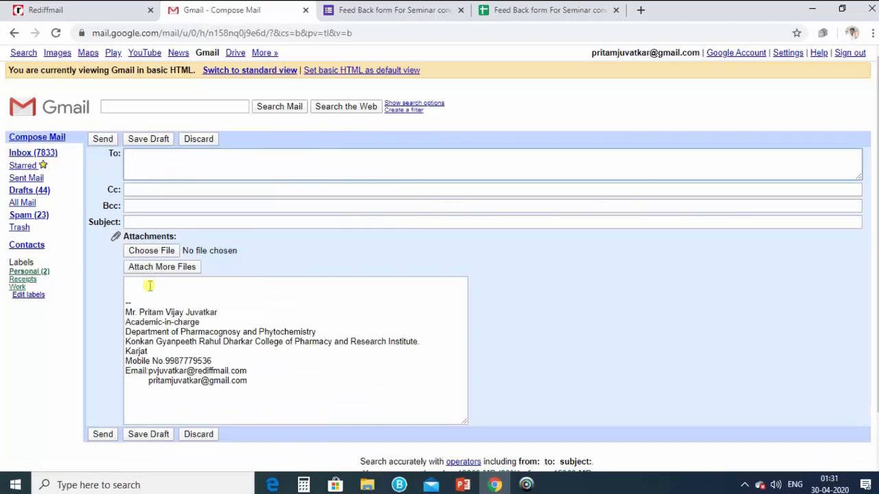
{"action": "left_click", "coordinate": [149, 286]}
{"action": "key", "text": "ctrl+v"}
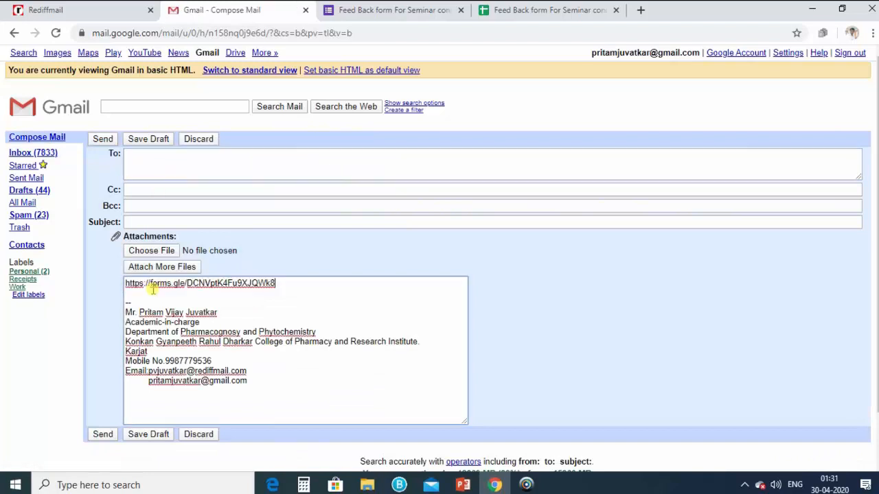
{"action": "left_click", "coordinate": [172, 171]}
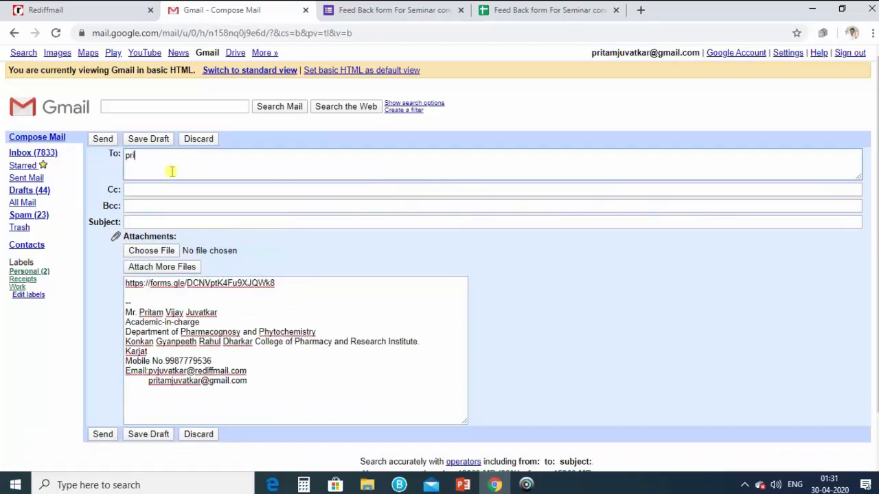
{"action": "type", "text": "pritam"}
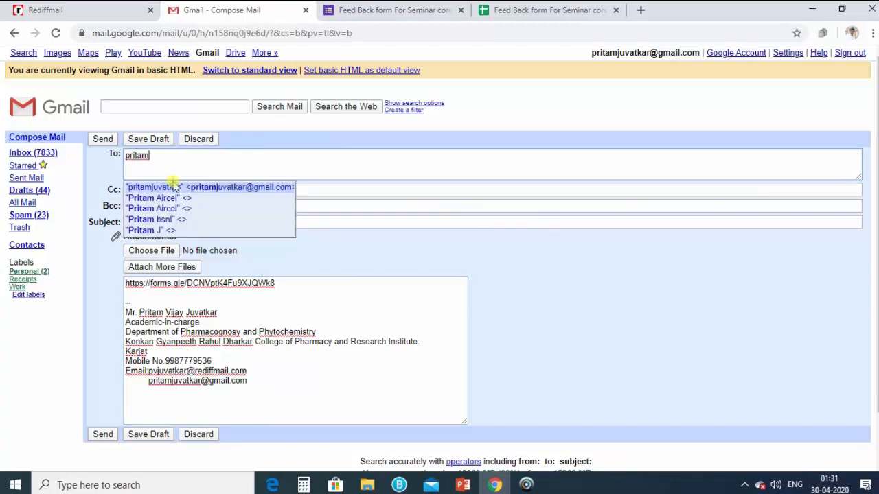
{"action": "left_click", "coordinate": [175, 187]}
- Set the message subject to "feed back form" and send the email
{"action": "left_click", "coordinate": [149, 222]}
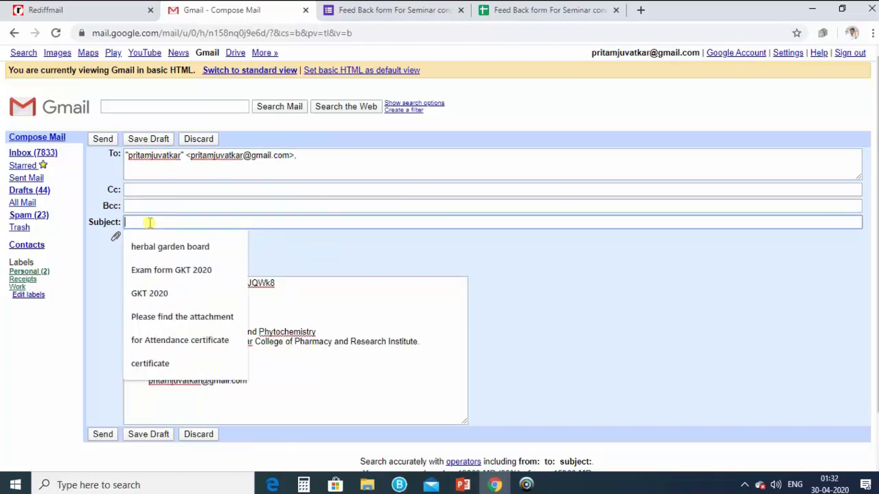
{"action": "type", "text": "feed "}
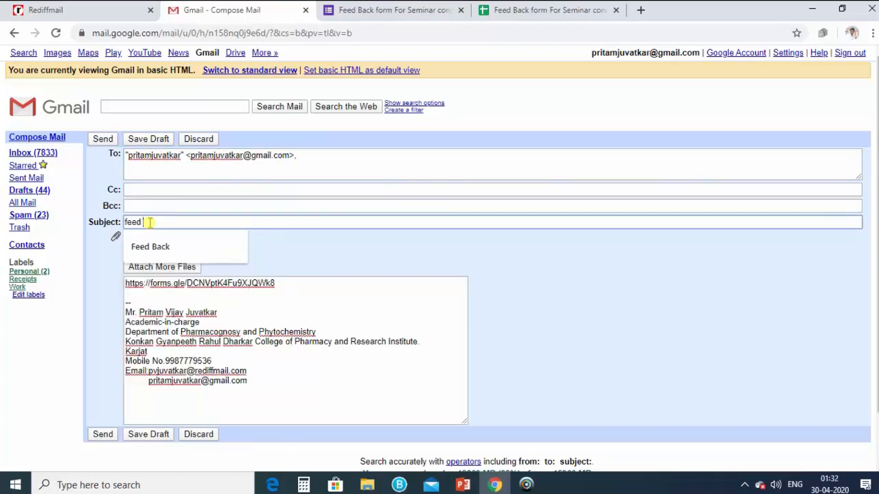
{"action": "type", "text": "fo"}
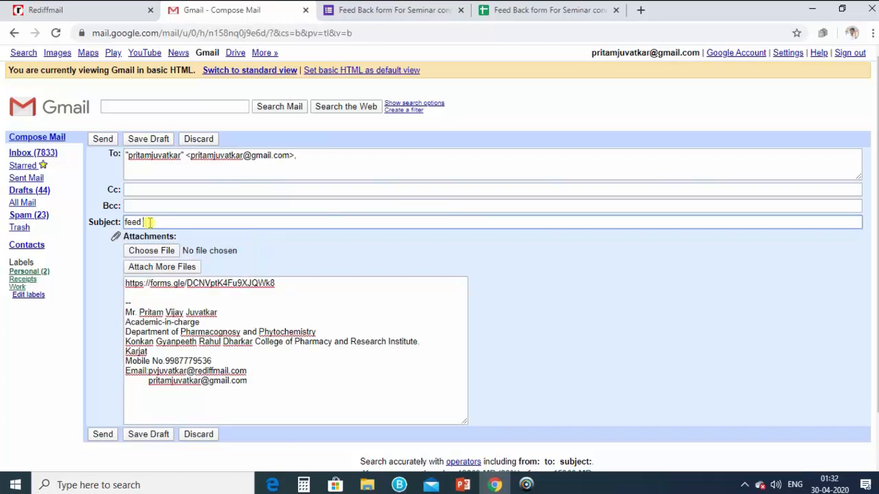
{"action": "key", "text": "BackSpace"}
{"action": "type", "text": "back form"}
{"action": "left_click", "coordinate": [102, 139]}
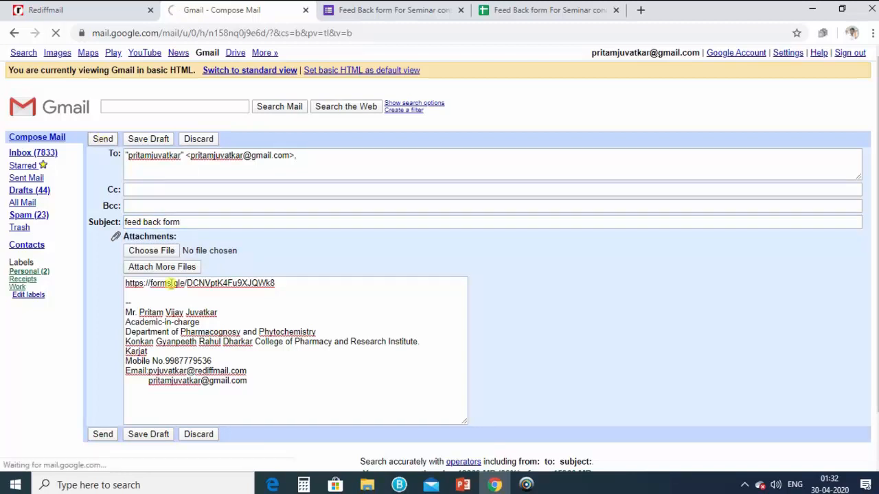
- Open the received "feed back form" email from the inbox and follow its form link
{"action": "left_click", "coordinate": [23, 155]}
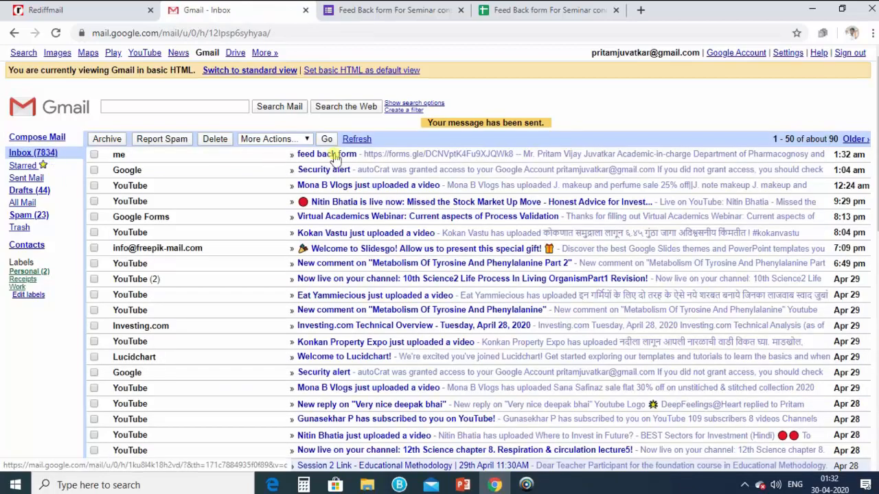
{"action": "left_click", "coordinate": [336, 158]}
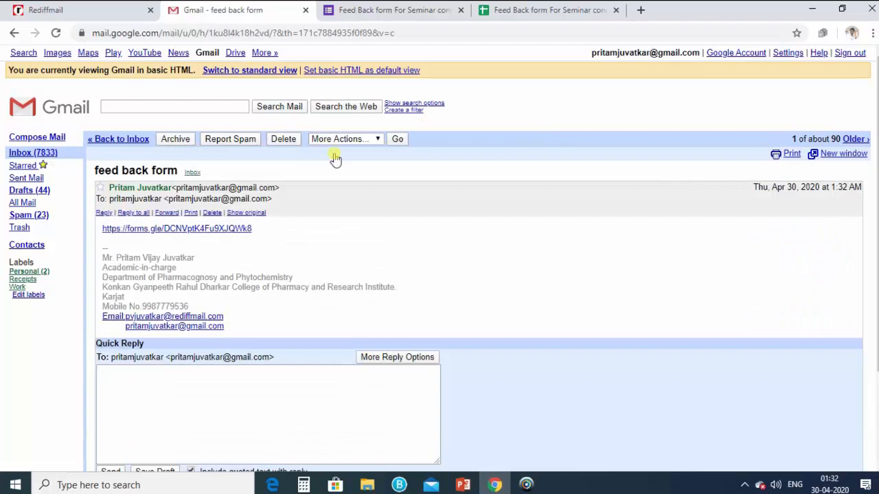
{"action": "left_click", "coordinate": [165, 229]}
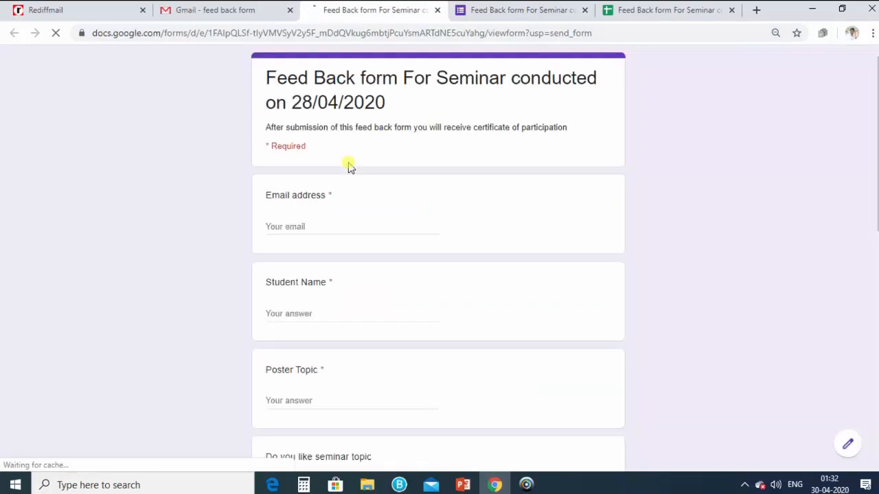
- Fill in the respondent's e-mail address and the student's full name on the feedback form
{"action": "left_click", "coordinate": [312, 233]}
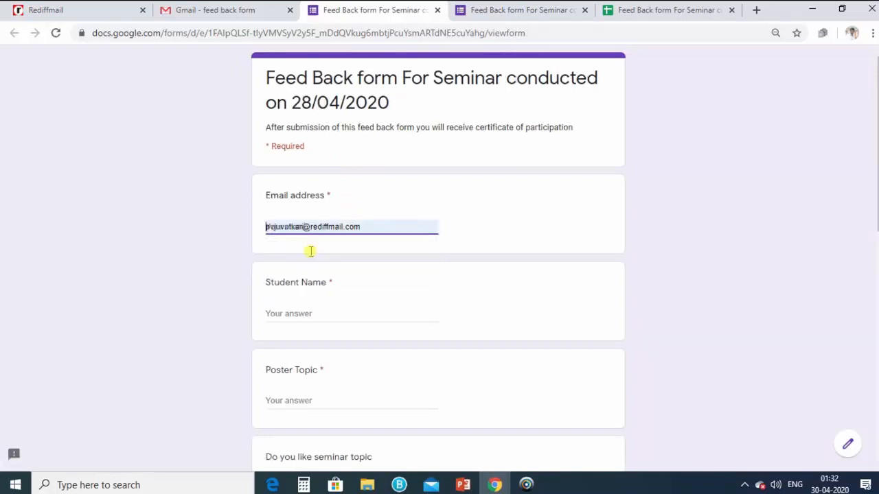
{"action": "left_click", "coordinate": [336, 229]}
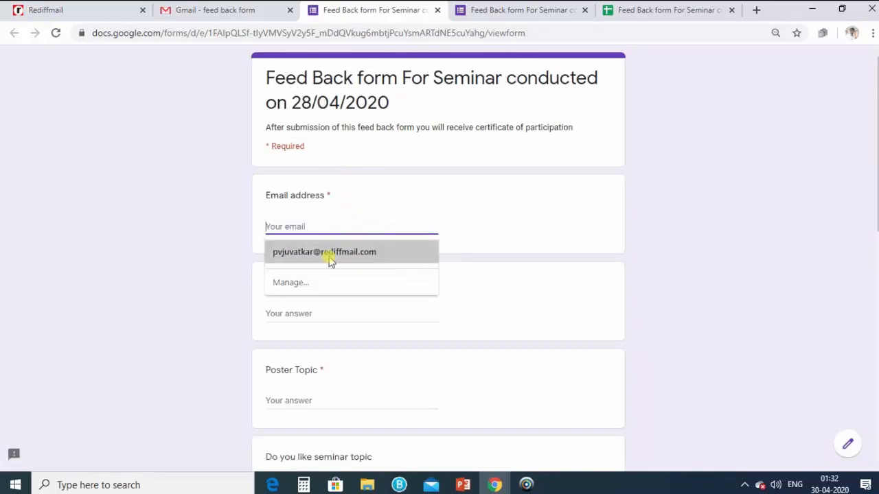
{"action": "left_click", "coordinate": [330, 255]}
{"action": "left_click", "coordinate": [326, 315]}
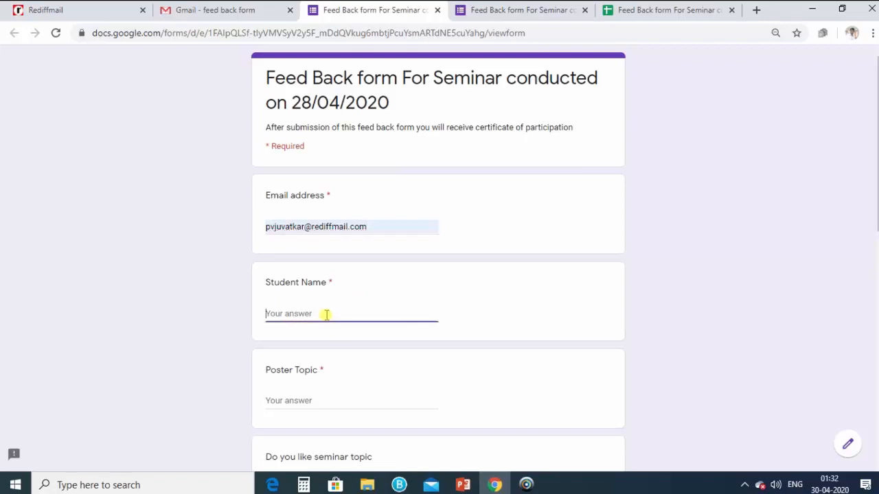
{"action": "type", "text": "Pritam Vijay Juvatkar"}
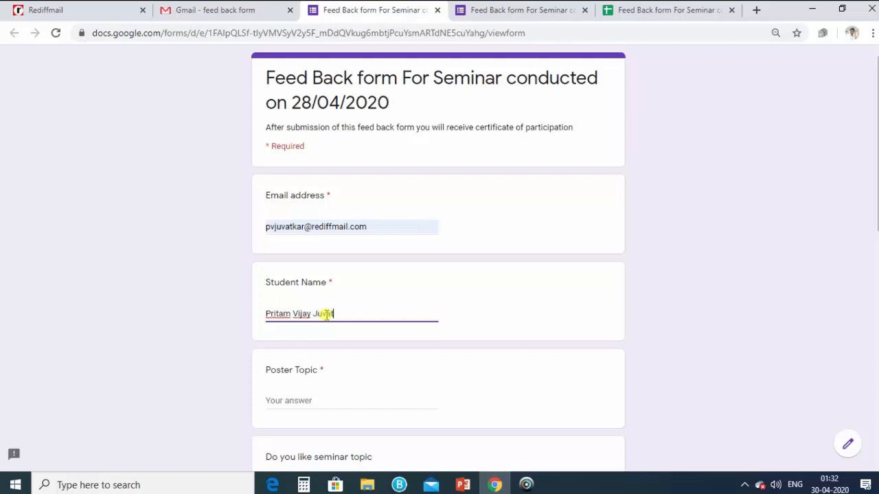
- Enter "Herbal Formulation" as the Poster Topic, correcting any misspelling
{"action": "left_click", "coordinate": [354, 401]}
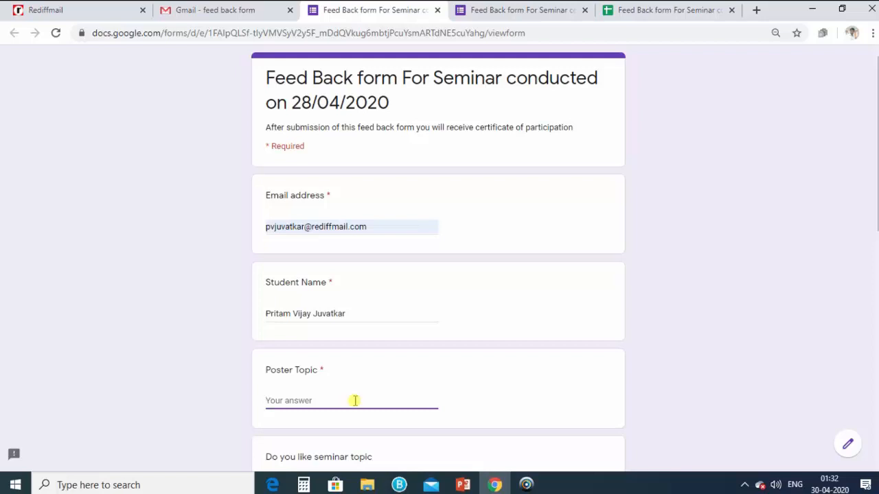
{"action": "type", "text": "Herbal Formulation"}
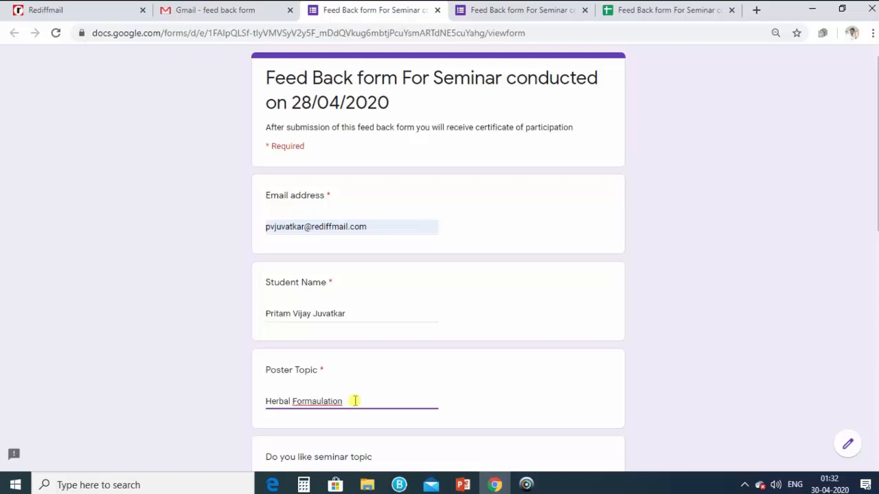
{"action": "left_click", "coordinate": [312, 402]}
{"action": "key", "text": "Delete"}
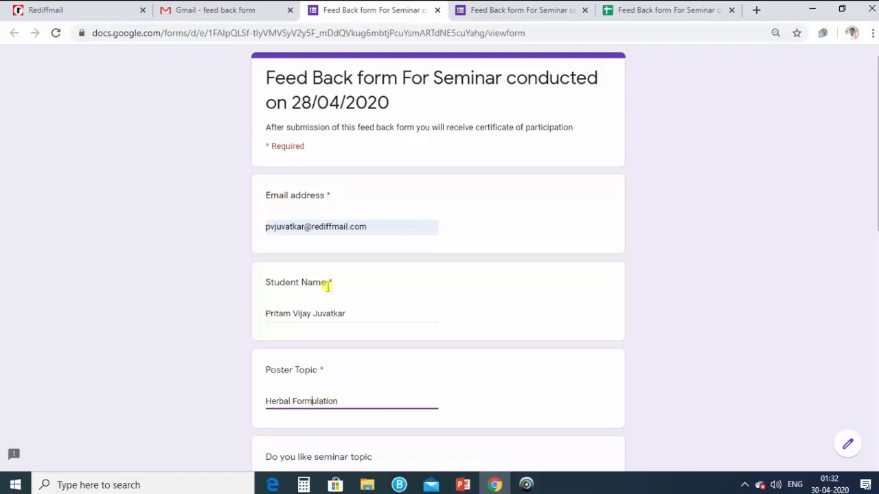
- Answer Yes to liking the seminar topic, rate hospitality 5, and answer Yes to organising more seminars on the same topic
{"action": "scroll", "coordinate": [348, 316], "scroll_direction": "down", "scroll_amount": 1}
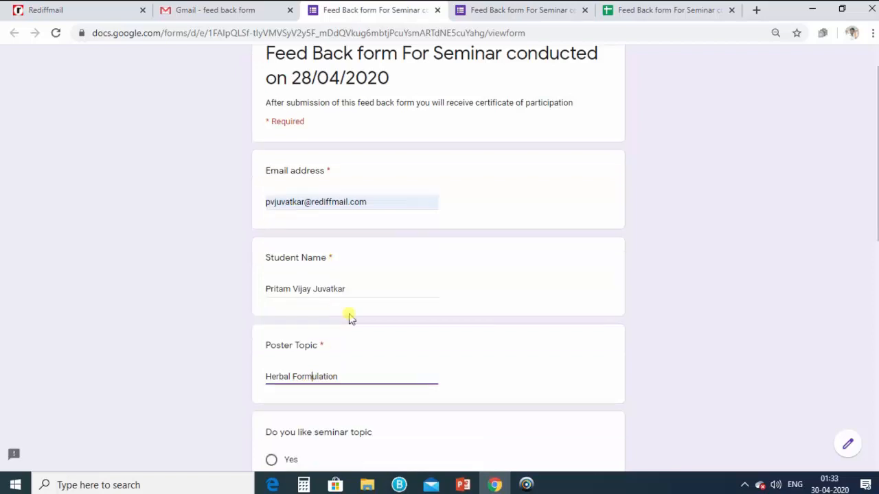
{"action": "scroll", "coordinate": [330, 333], "scroll_direction": "down", "scroll_amount": 3}
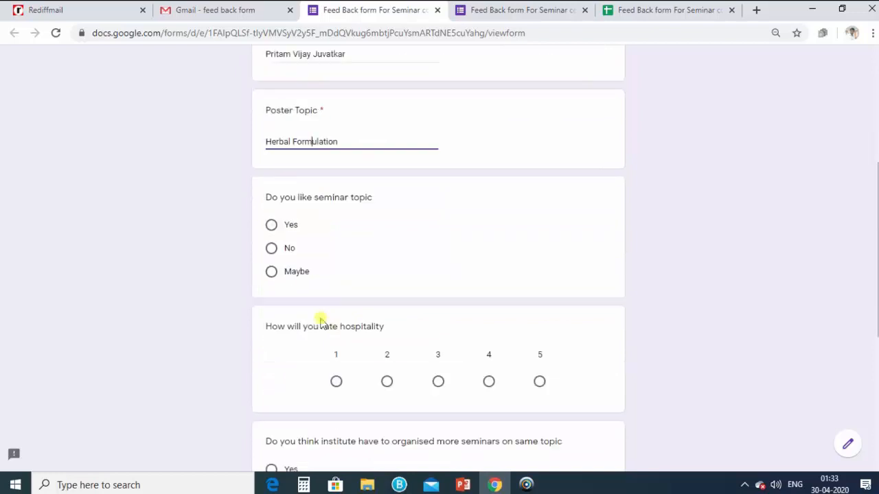
{"action": "left_click", "coordinate": [270, 227]}
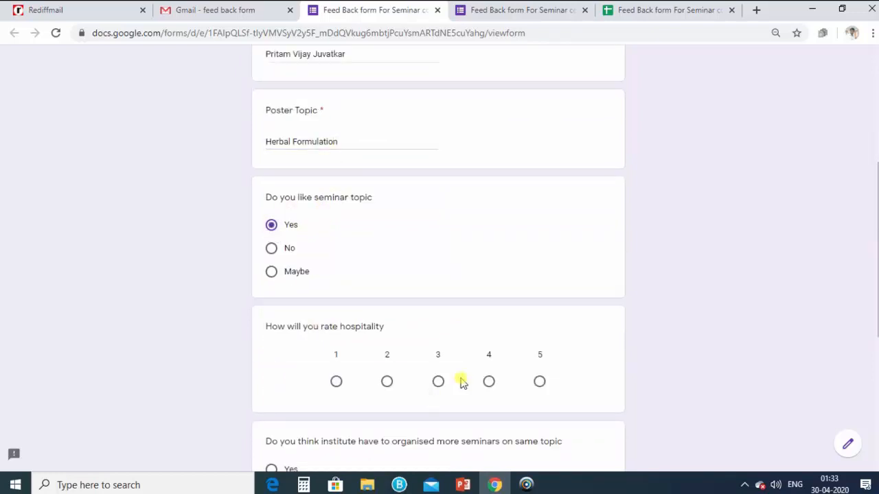
{"action": "scroll", "coordinate": [460, 381], "scroll_direction": "down", "scroll_amount": 2}
{"action": "left_click", "coordinate": [540, 253]}
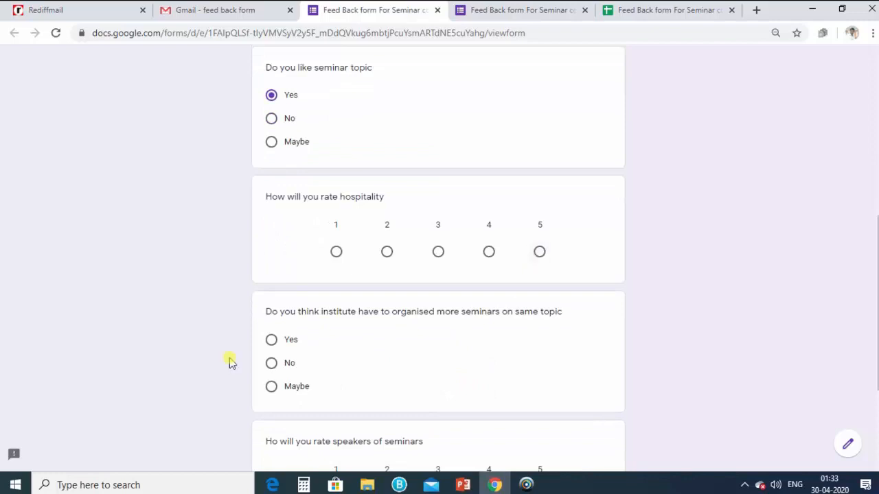
{"action": "left_click", "coordinate": [271, 340]}
- Rate the seminar speakers 4 and submit the feedback form
{"action": "scroll", "coordinate": [445, 343], "scroll_direction": "down", "scroll_amount": 2}
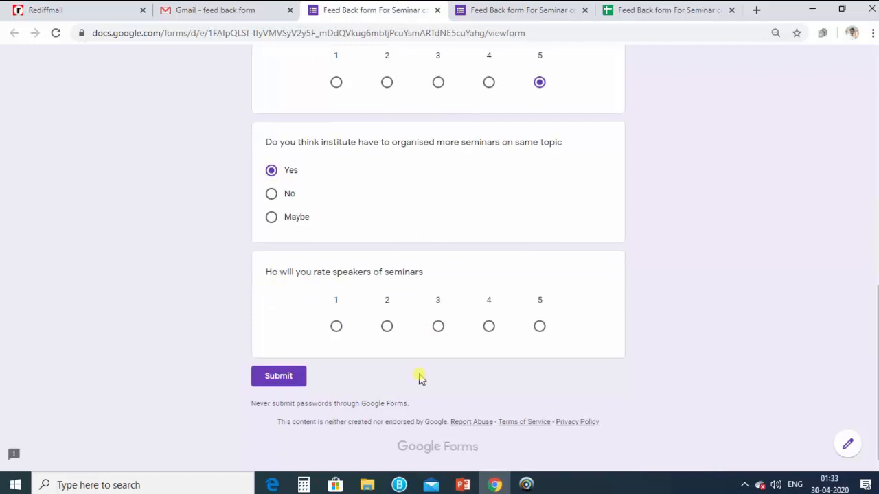
{"action": "left_click", "coordinate": [490, 331]}
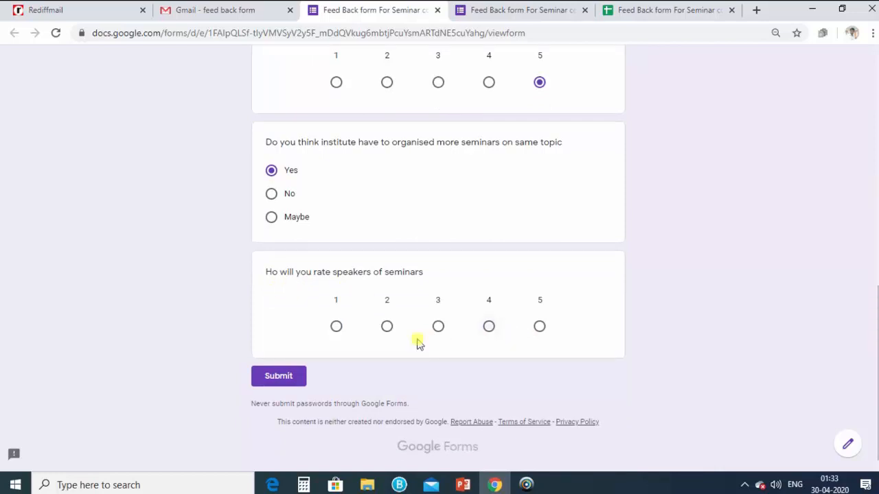
{"action": "left_click", "coordinate": [285, 378]}
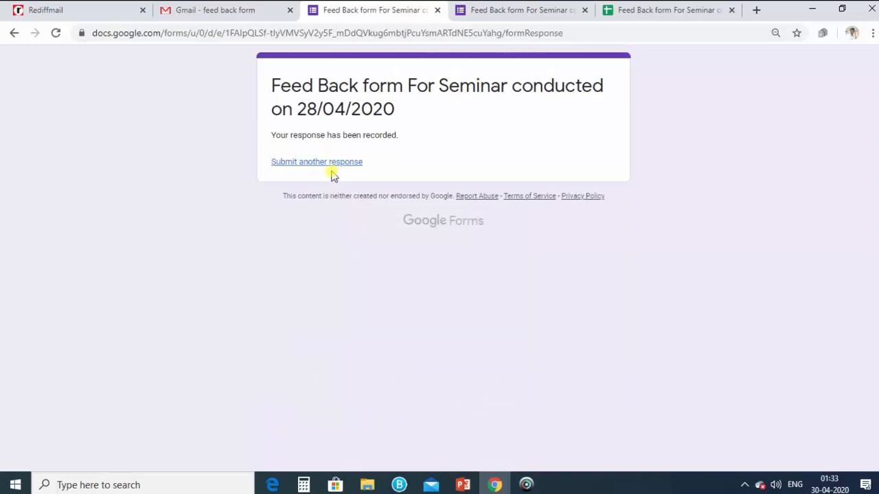
- Return to the form editor, close the Send form dialog, and view the form's response summary
{"action": "left_click", "coordinate": [512, 10]}
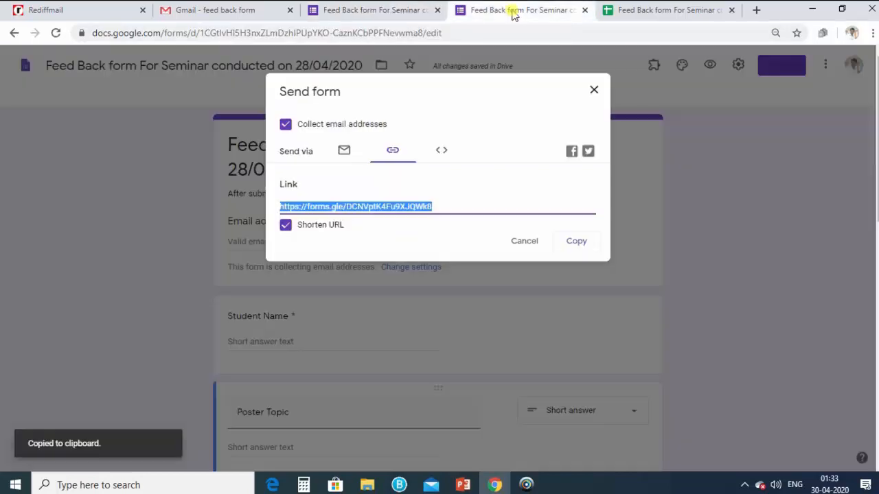
{"action": "left_click", "coordinate": [594, 90]}
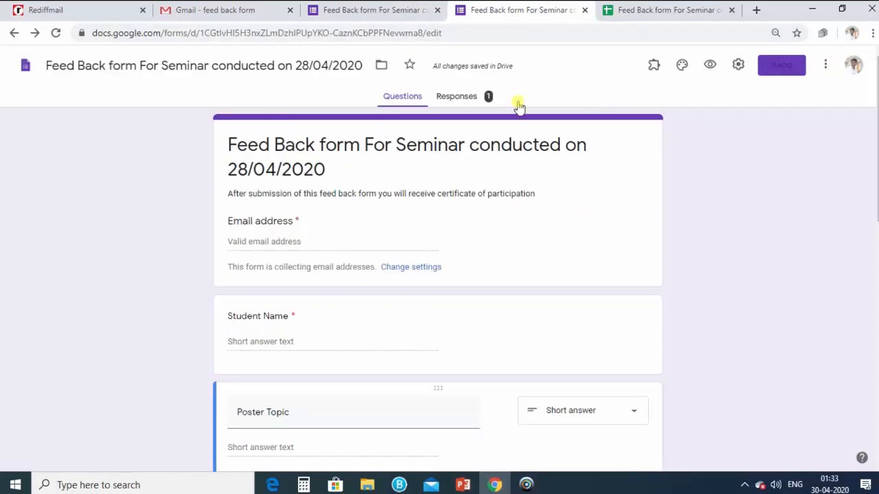
{"action": "left_click", "coordinate": [469, 100]}
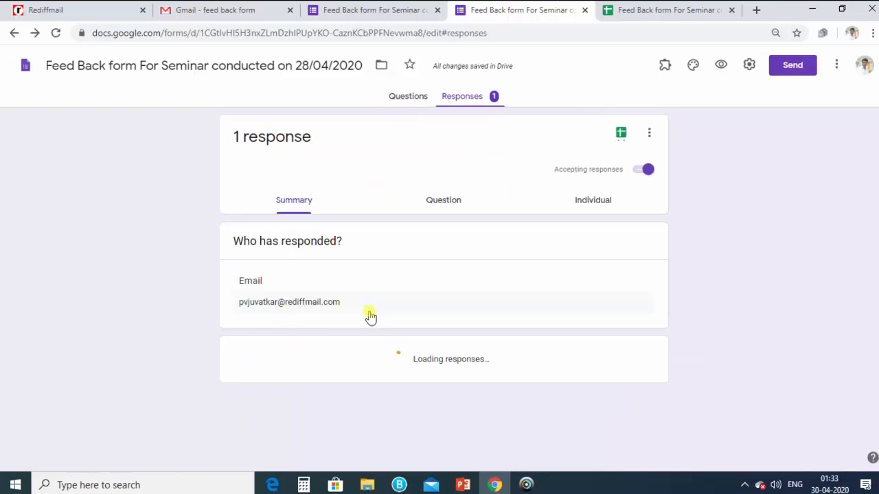
- Check the linked response spreadsheet for the submitted entry, reloading the sheet to refresh its data
{"action": "left_click", "coordinate": [651, 16]}
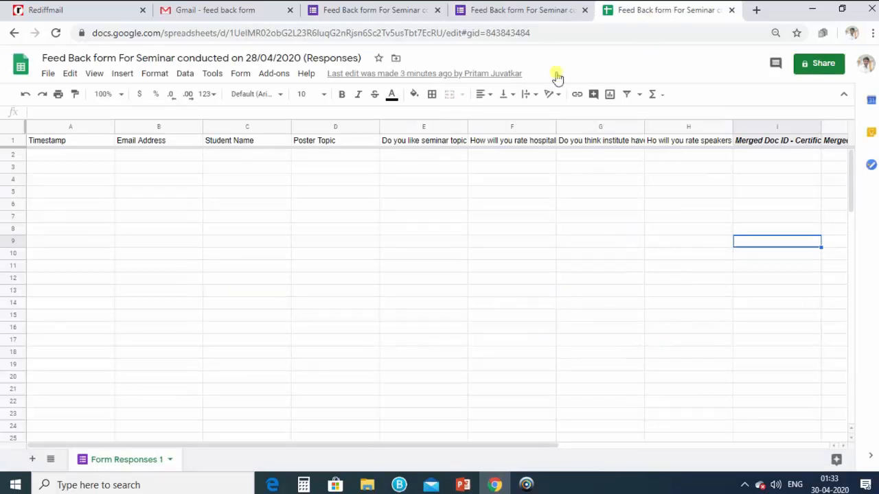
{"action": "left_click", "coordinate": [537, 14]}
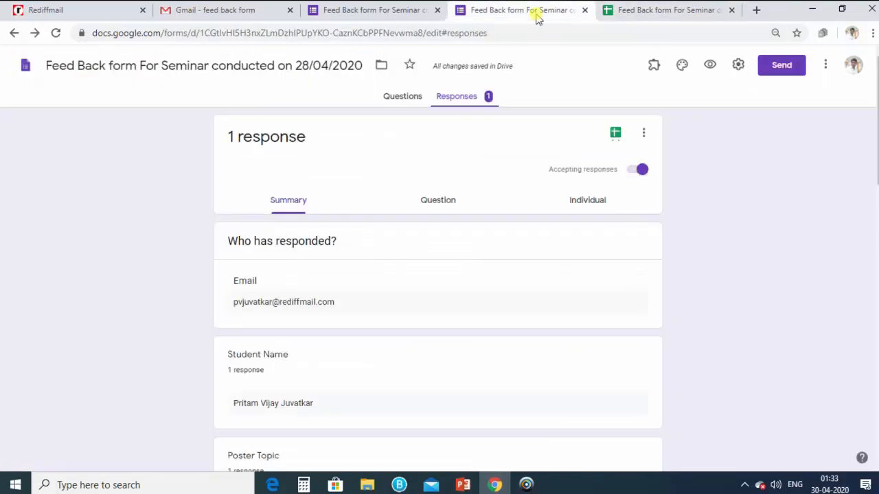
{"action": "left_click", "coordinate": [662, 14]}
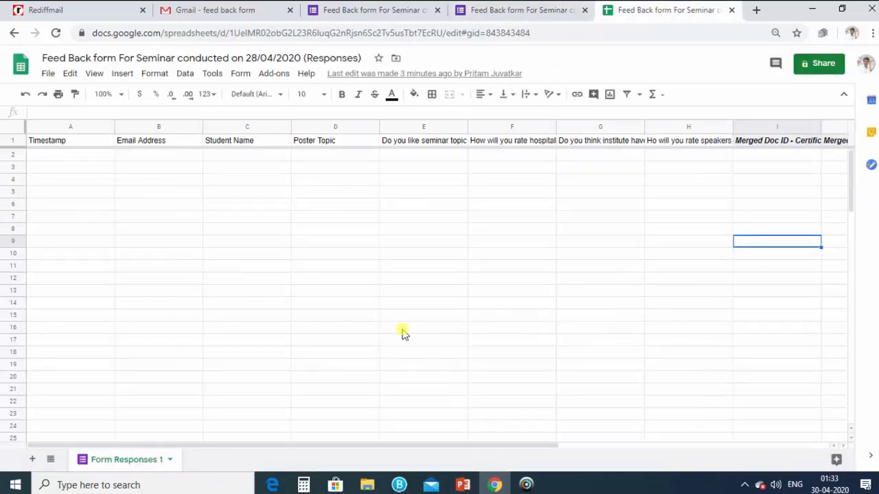
{"action": "left_click", "coordinate": [55, 35]}
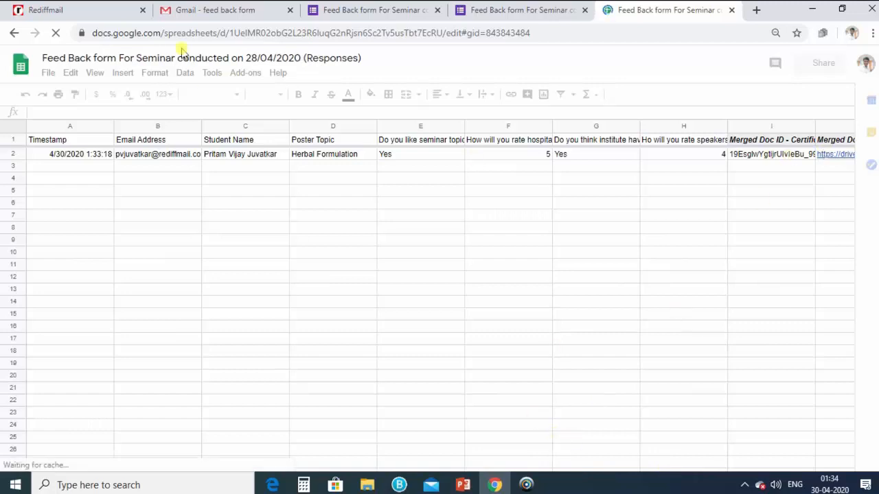
- Open the Certificate of Participation email in the Rediffmail inbox, view its attached PDF certificate, and close the certificate
{"action": "left_click", "coordinate": [197, 14]}
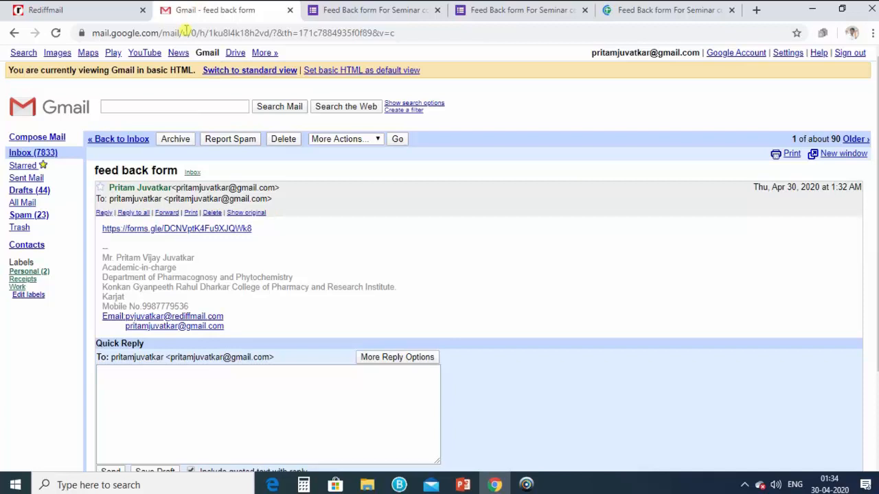
{"action": "left_click", "coordinate": [86, 11]}
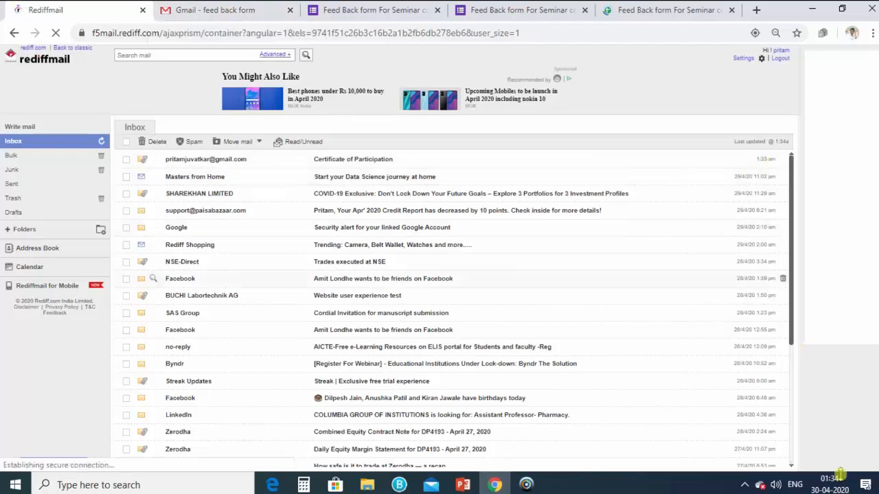
{"action": "left_click", "coordinate": [337, 159]}
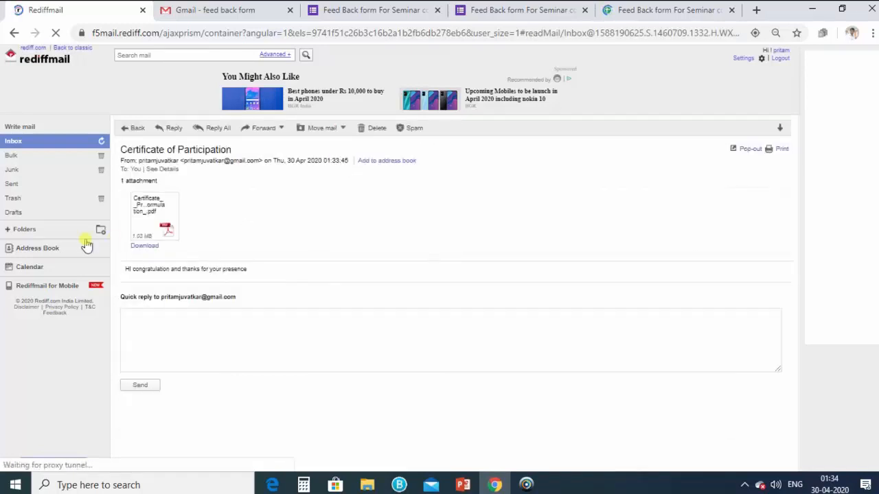
{"action": "left_click", "coordinate": [151, 218]}
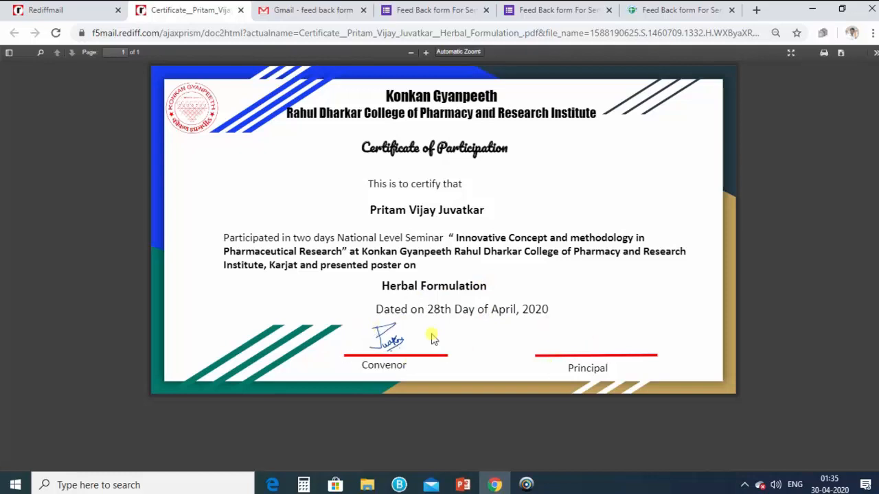
{"action": "left_click", "coordinate": [240, 10]}
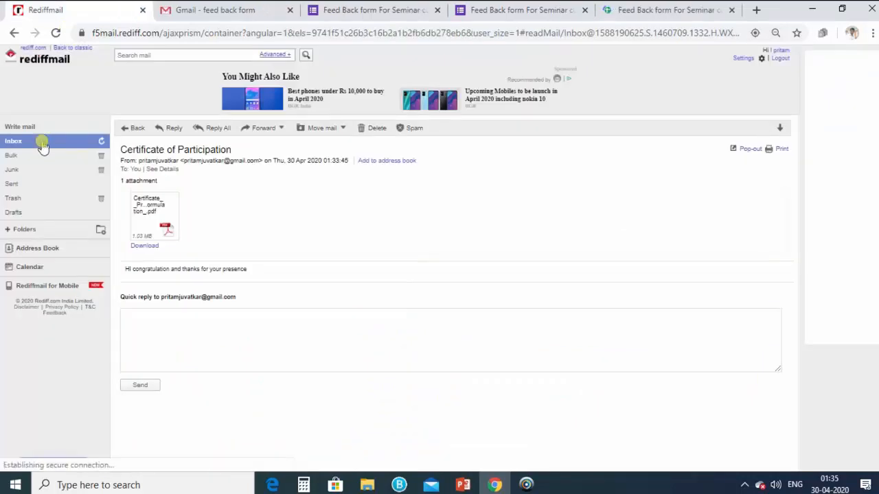
- Close the browser page of the submitted feedback form, keeping the form editor and the response spreadsheet open
{"action": "left_click", "coordinate": [678, 9]}
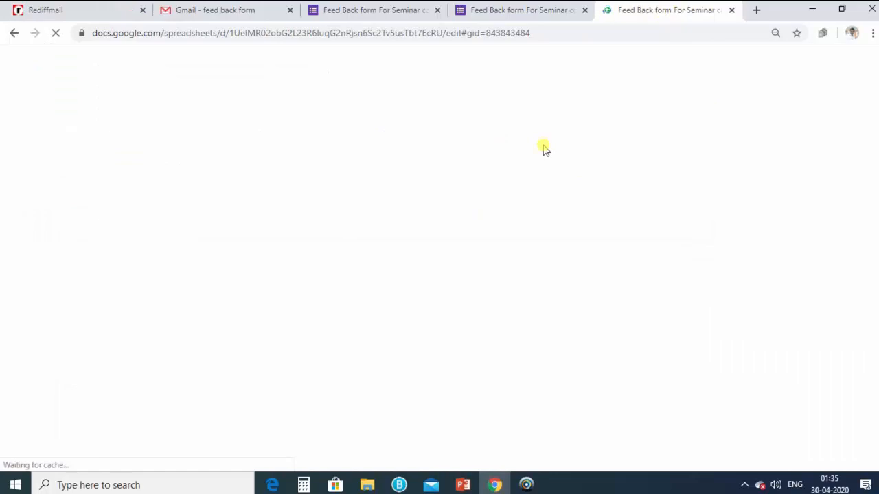
{"action": "left_click", "coordinate": [501, 13]}
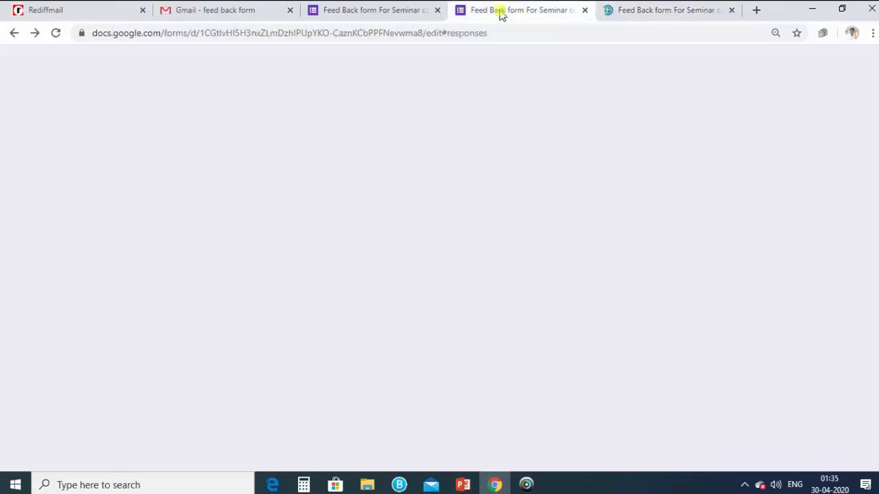
{"action": "left_click", "coordinate": [403, 12]}
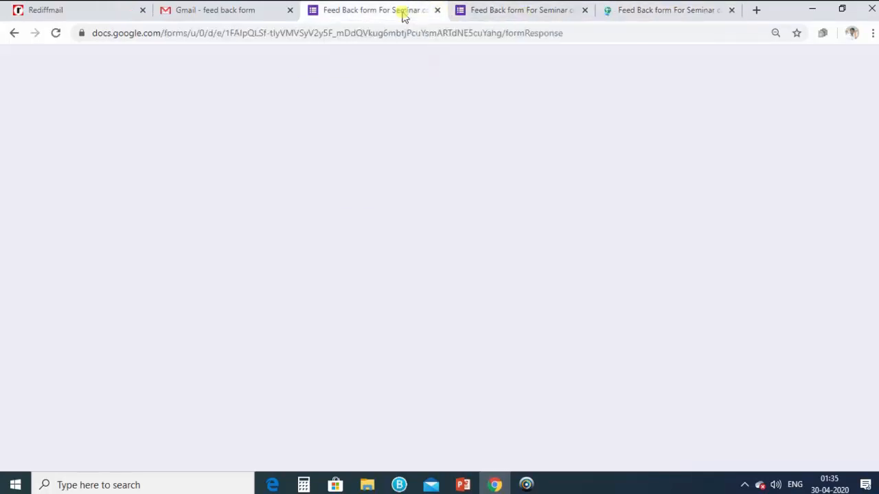
{"action": "left_click", "coordinate": [438, 11]}
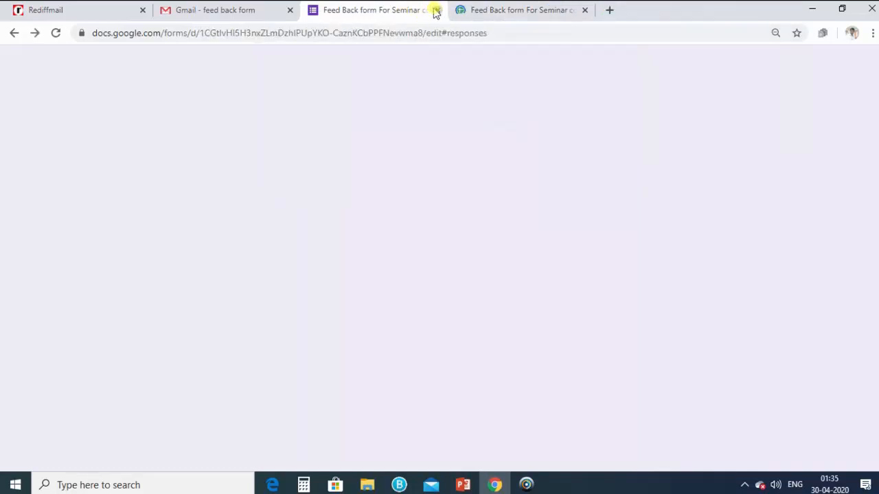
- Examine the merged document ID, URL and link columns for the submitted entry in the response spreadsheet
{"action": "left_click", "coordinate": [520, 11]}
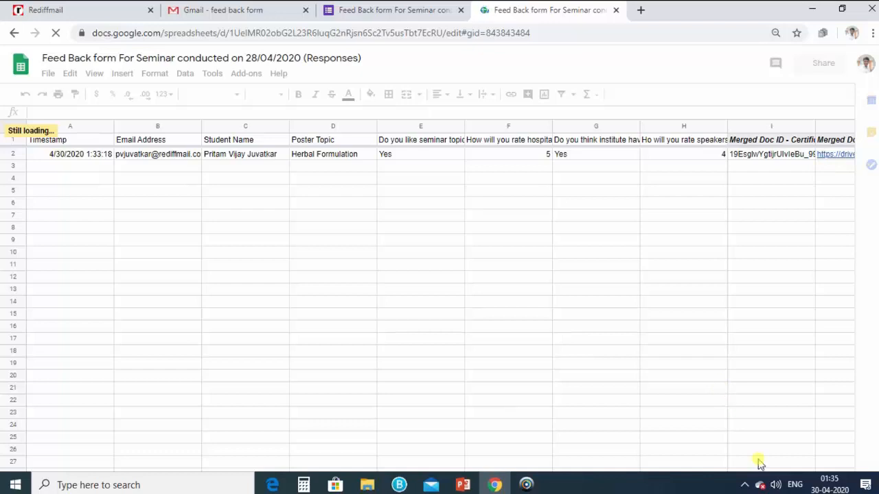
{"action": "scroll", "coordinate": [739, 460], "scroll_direction": "down", "scroll_amount": 5}
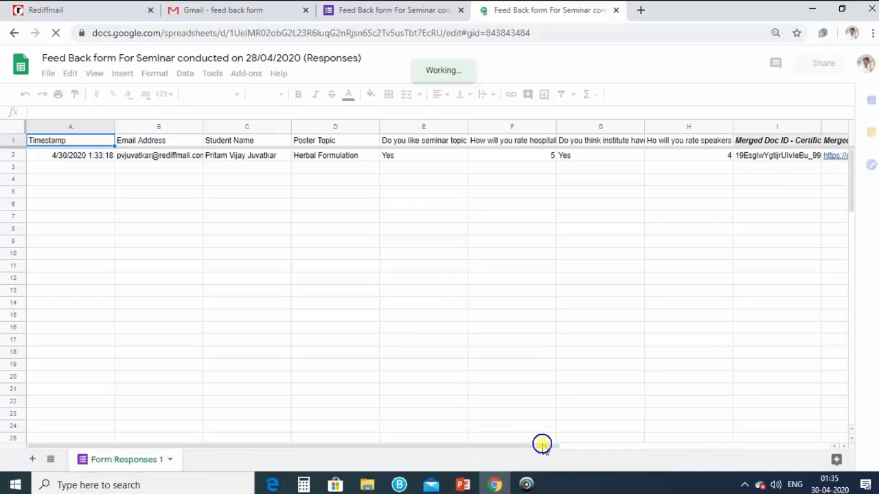
{"action": "left_click_drag", "start_coordinate": [542, 445], "coordinate": [667, 447]}
{"action": "left_click", "coordinate": [675, 450]}
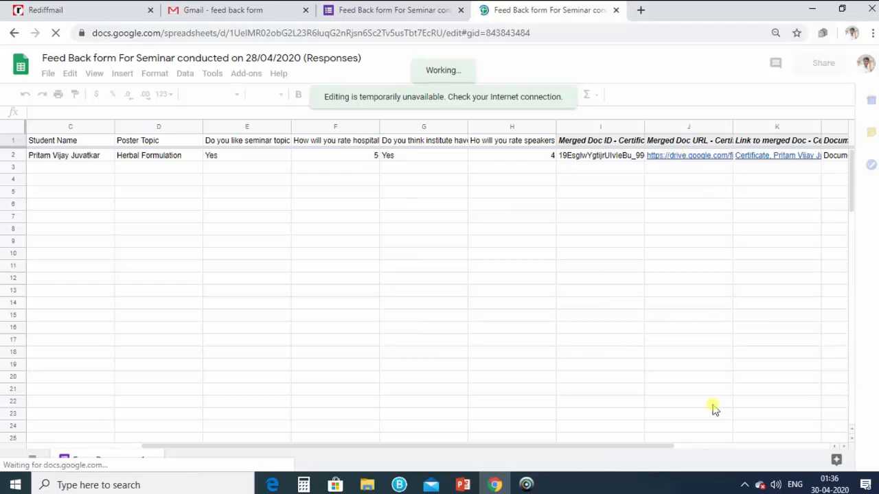
{"action": "left_click", "coordinate": [667, 446]}
- Review the feedback form's response summary and the Document Merge Status column in the response spreadsheet
{"action": "left_click", "coordinate": [389, 11]}
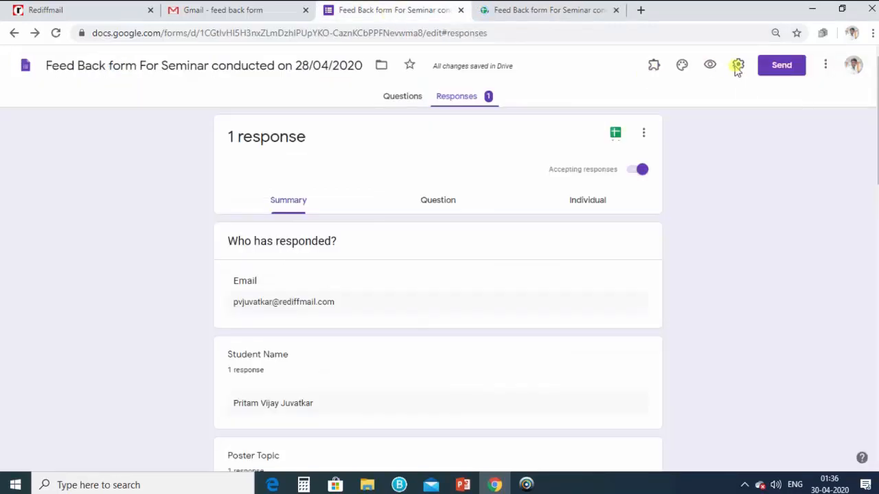
{"action": "left_click", "coordinate": [557, 13]}
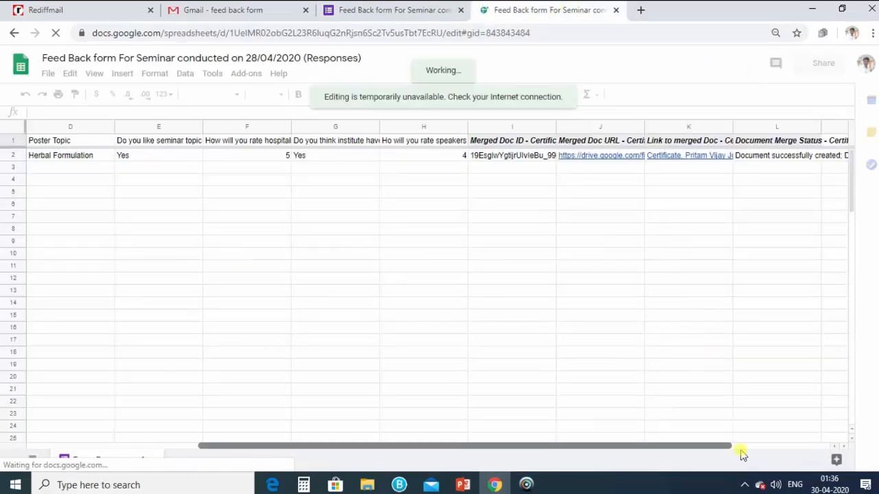
{"action": "left_click", "coordinate": [368, 16]}
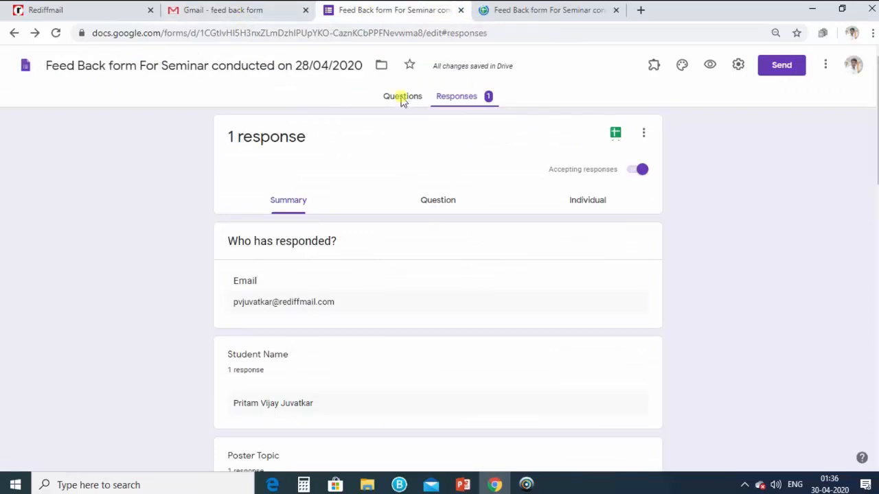
{"action": "left_click", "coordinate": [555, 11]}
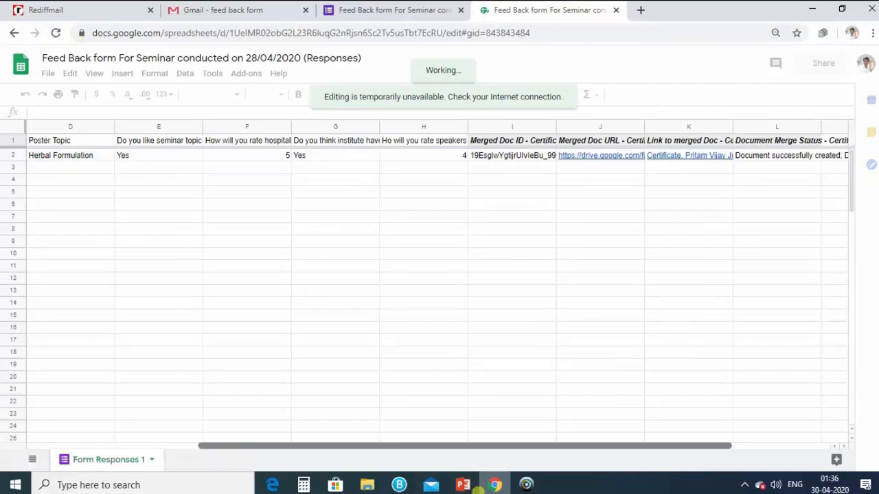
- Switch to the Autocrat presentation in PowerPoint and start the slide show from the THANK YOU slide
{"action": "left_click", "coordinate": [467, 486]}
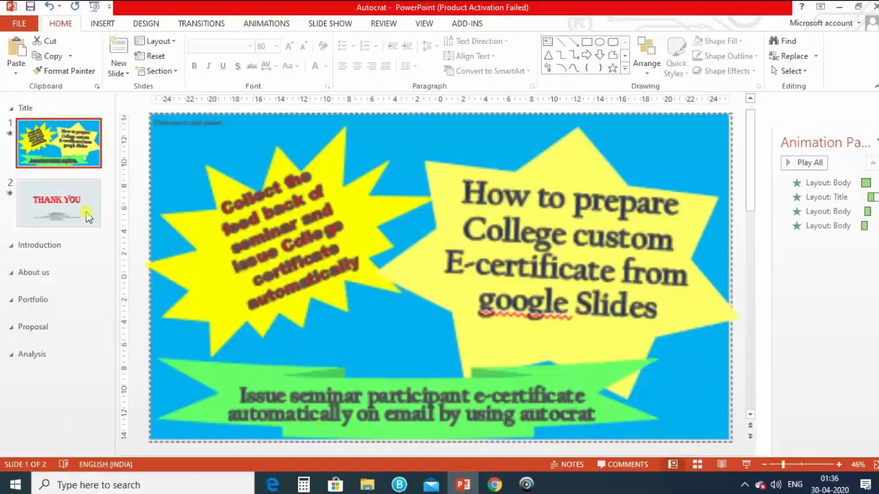
{"action": "left_click", "coordinate": [59, 203]}
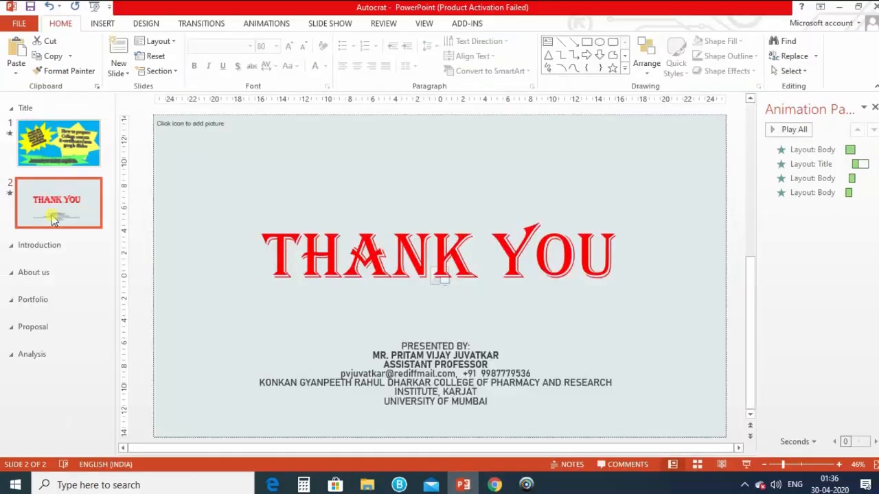
{"action": "left_click", "coordinate": [745, 465]}
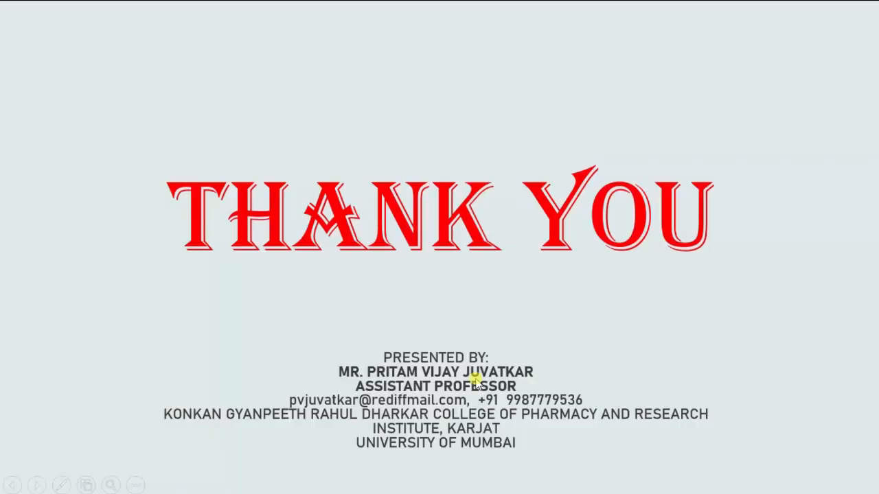